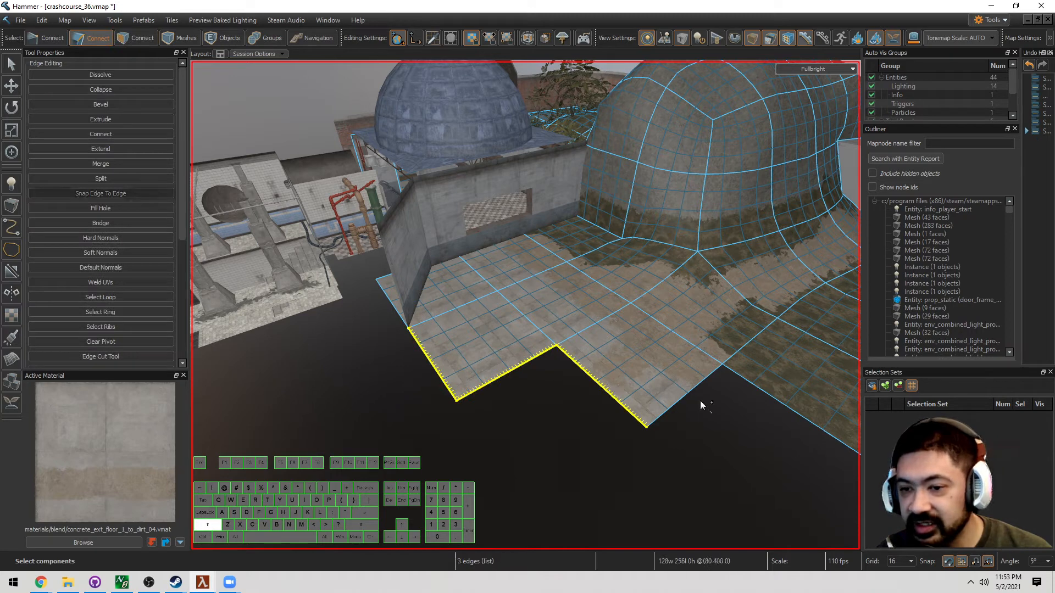
Select the stepped floor's outer boundary edges, including the stepped corner edge
shift+click(691, 394)
key(d)
shift+click(776, 406)
key(s)
key(d)
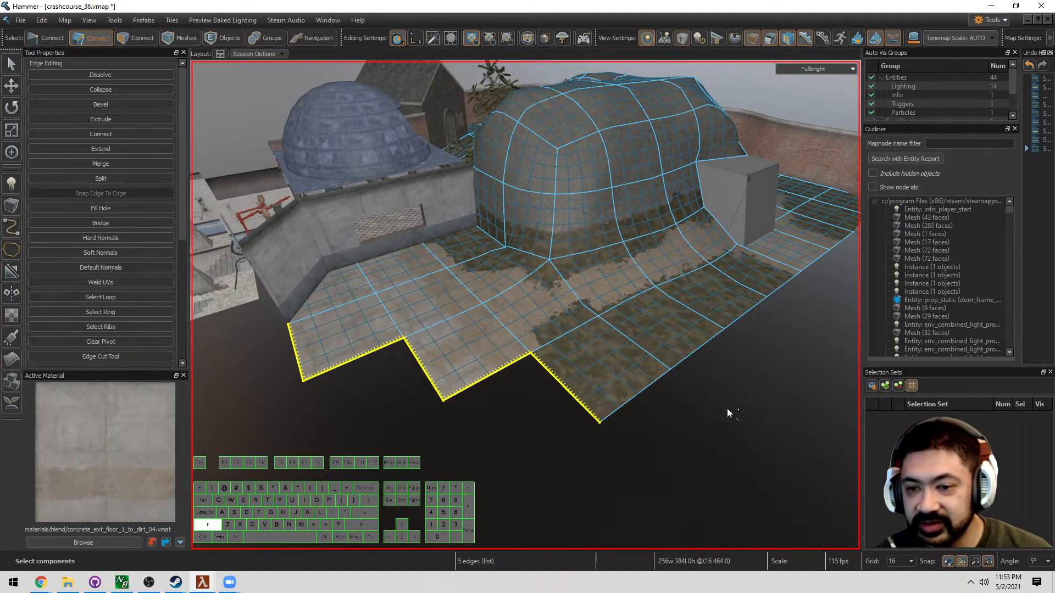
key(d)
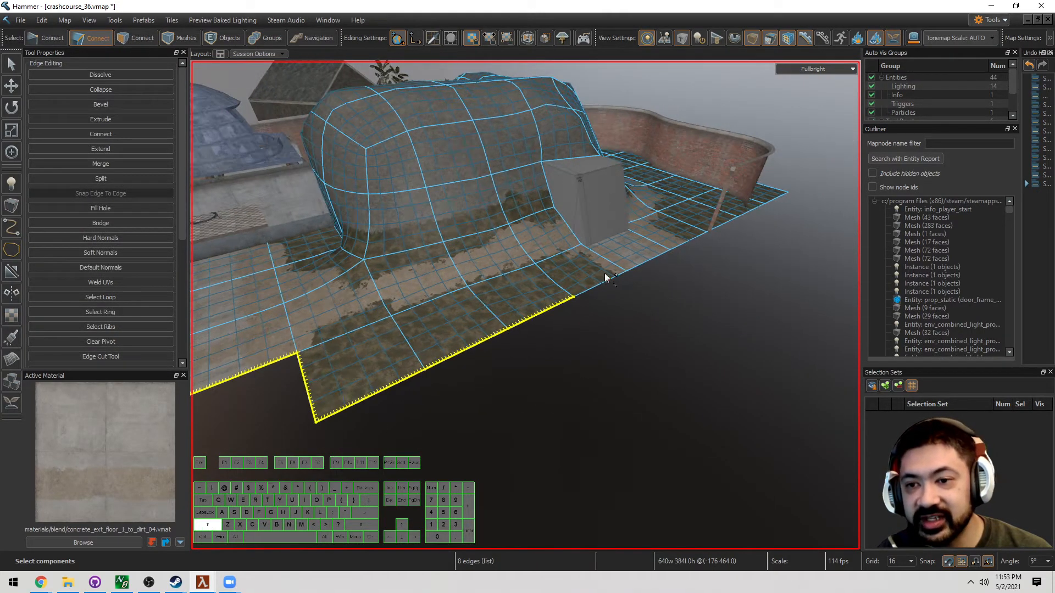
shift+click(648, 259)
shift+click(611, 287)
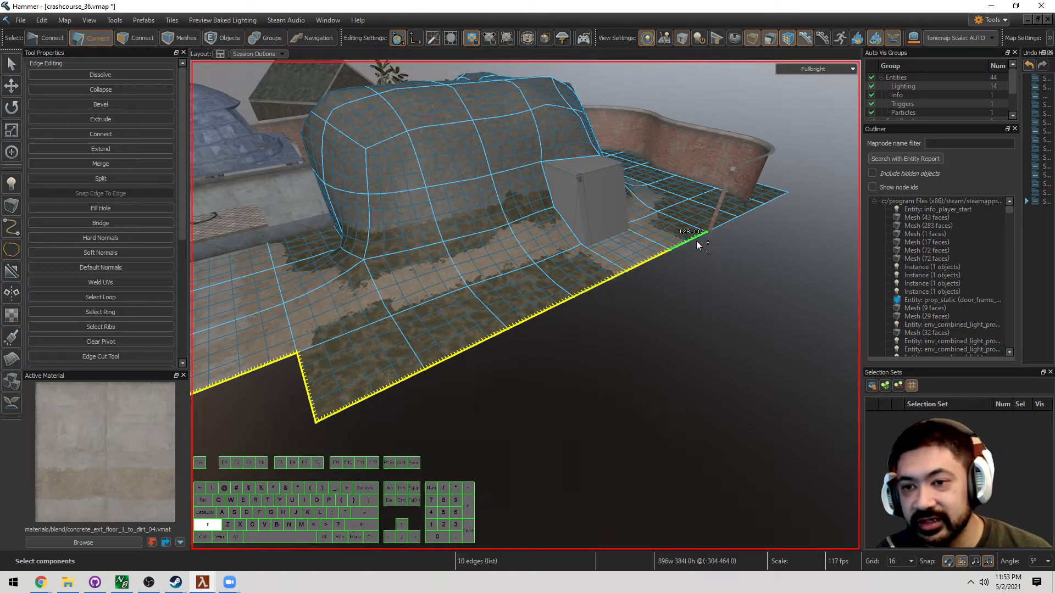
shift+click(696, 240)
Extrude the selected boundary edges 128 units downward into a wall
key(w)
right_drag(684, 251, 626, 298)
key(a)
key(t)
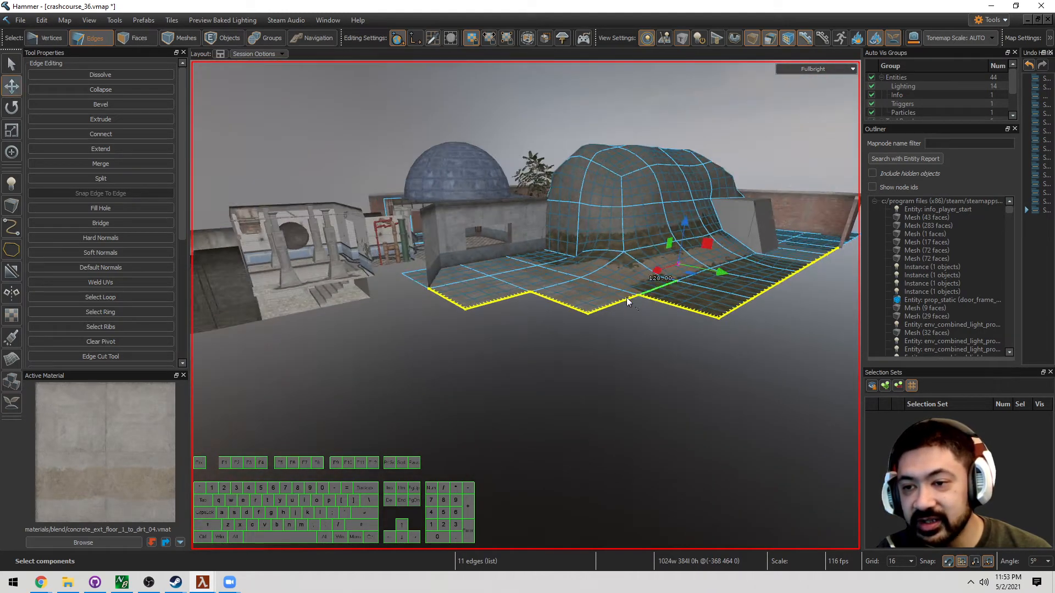
key(w)
key(d)
shift+drag(626, 231, 622, 289)
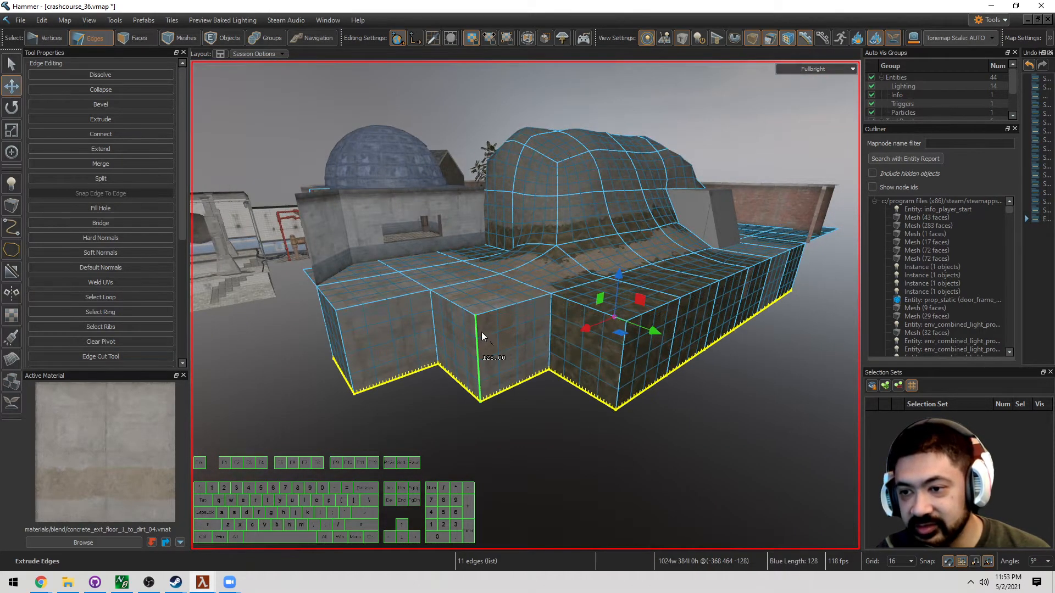
Select the faces across the new wall
key(s)
key(a)
right_drag(529, 315, 525, 305)
Add the remaining new wall faces, including the side wall, to the selection
key(w)
key(d)
key(3)
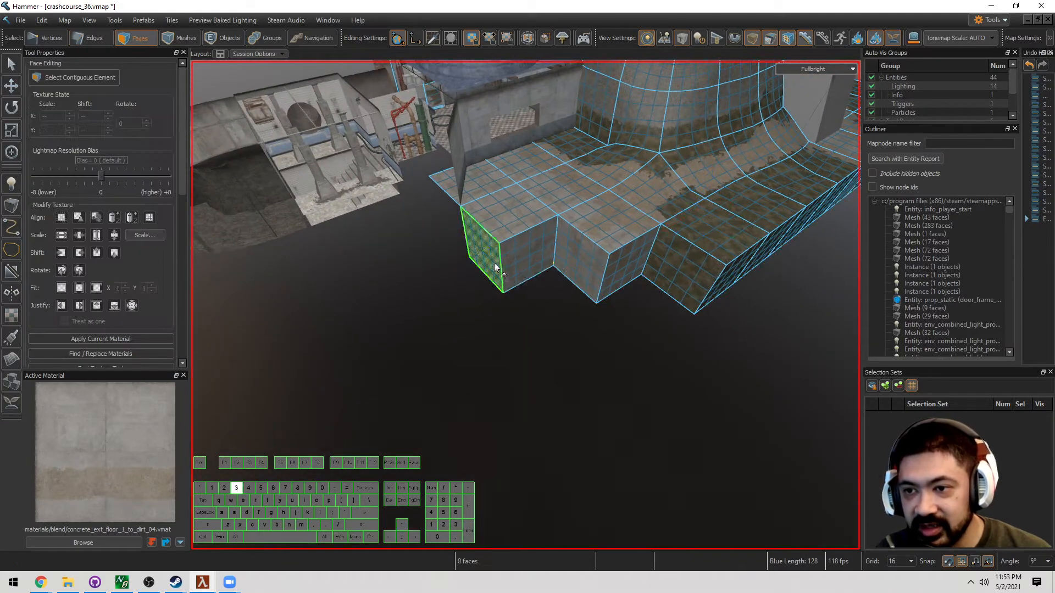
drag(493, 263, 680, 262)
key(d)
right_drag(680, 264, 656, 263)
mouse_move(701, 177)
shift+mouse_down()
mouse_move(530, 285)
mouse_move(501, 283)
shift+mouse_up()
Set the selected wall faces' subdivision to Level 0, then clear the selection
click(183, 324)
click(183, 325)
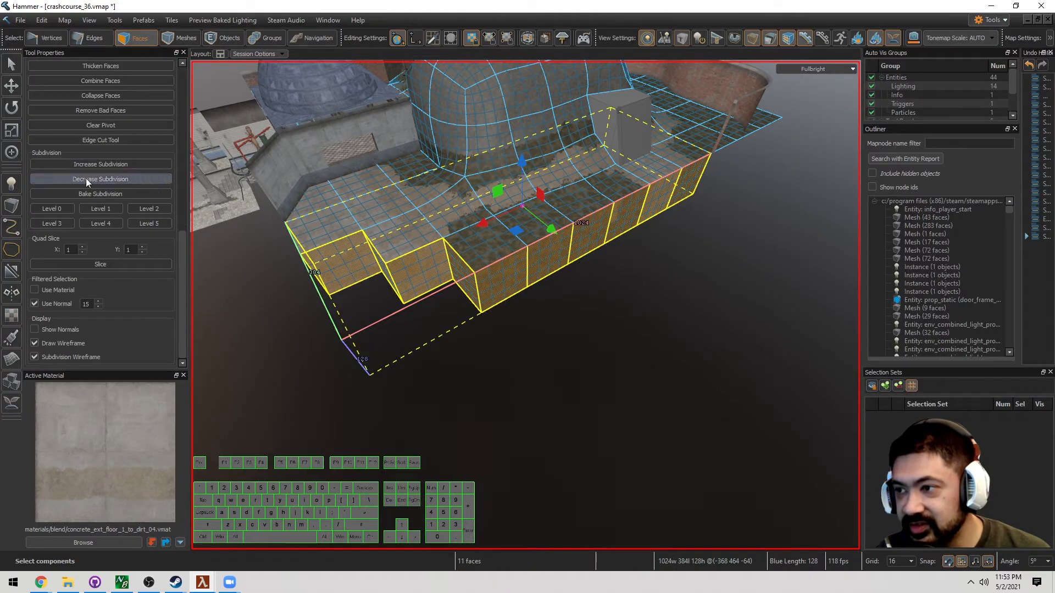
click(61, 206)
key(Escape)
key(w)
key(a)
right_drag(525, 305, 525, 305)
Extrude the wall's end edges 256 units sideways
key(w)
key(d)
key(w)
key(a)
key(2)
double_click(547, 278)
click(546, 278)
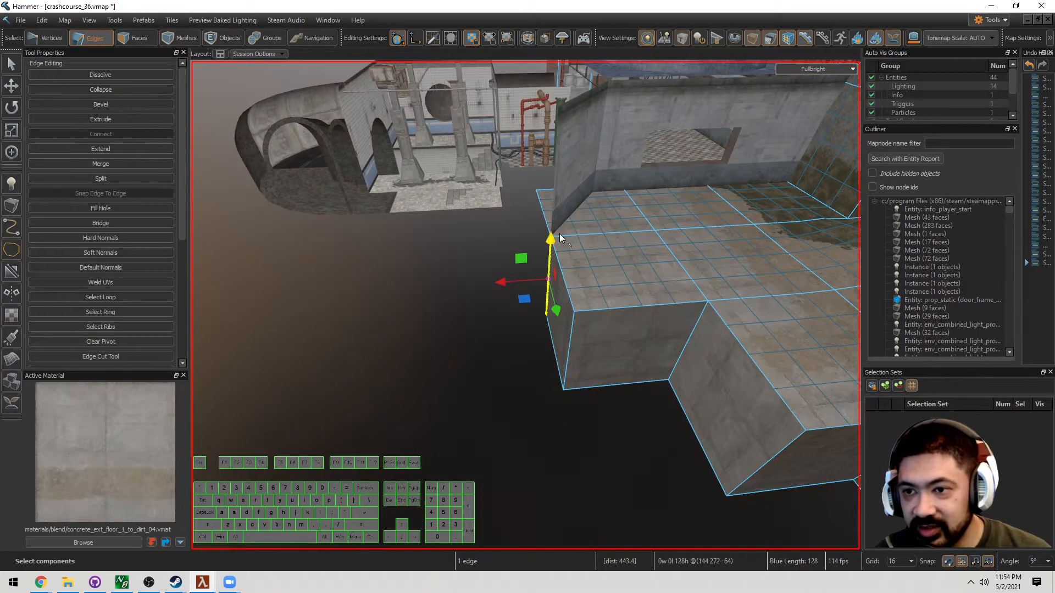
shift+click(553, 219)
shift+click(554, 187)
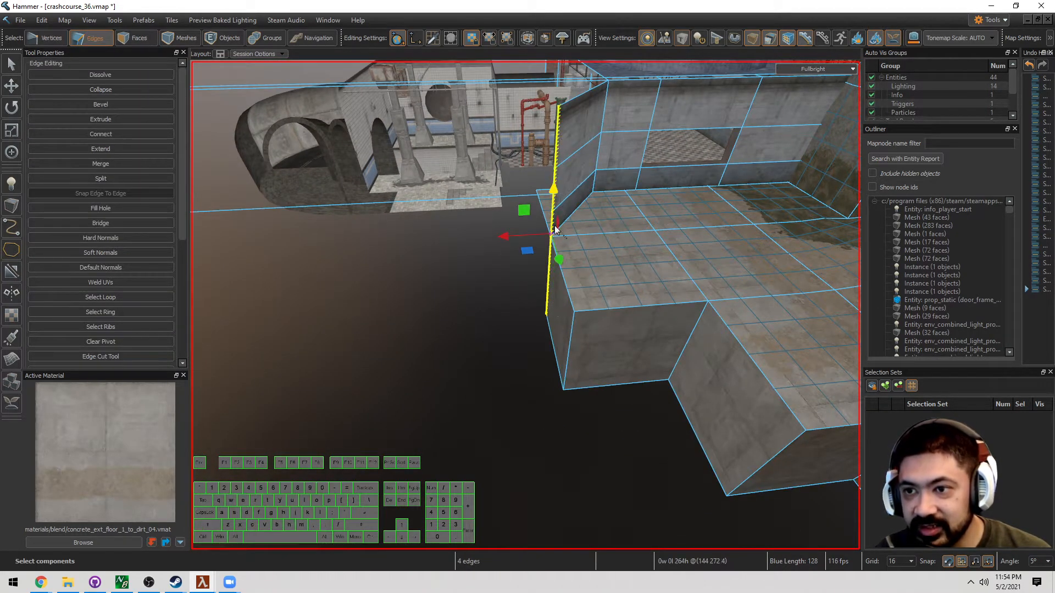
shift+drag(509, 237, 332, 271)
Delete the corner block's side faces and top face
key(a)
right_drag(333, 270, 525, 305)
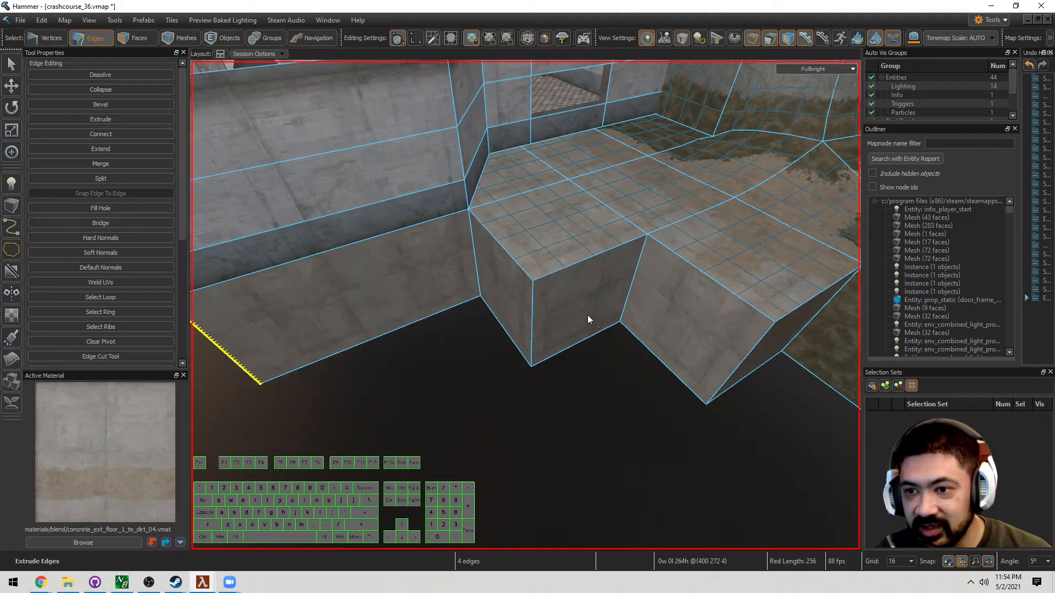
key(3)
double_click(492, 306)
key(Delete)
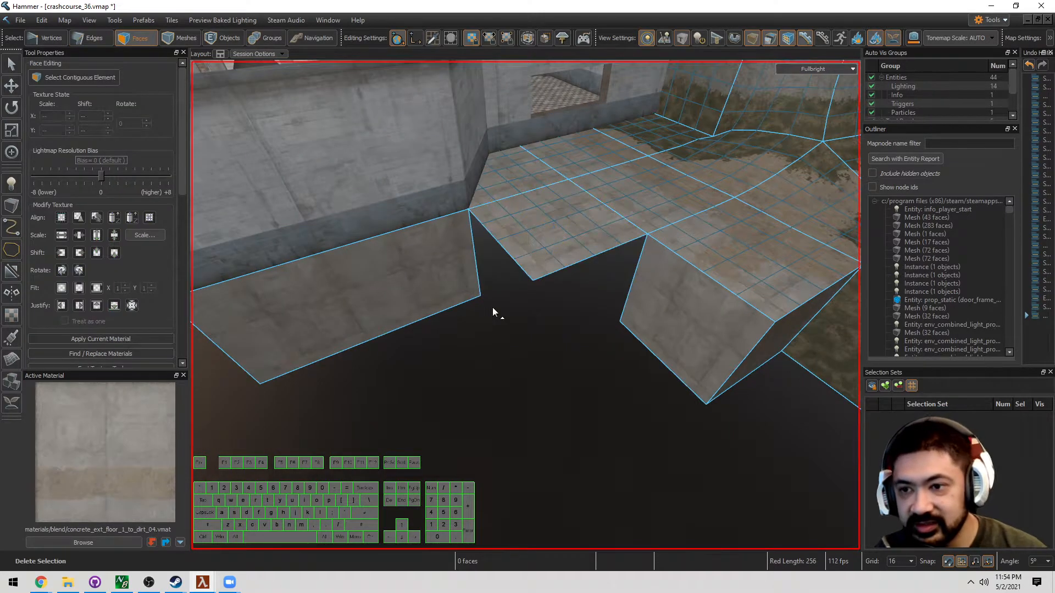
click(538, 246)
key(Delete)
Bridge the two walls' end edges with a curved interpolated bridge (Alt+B)
key(2)
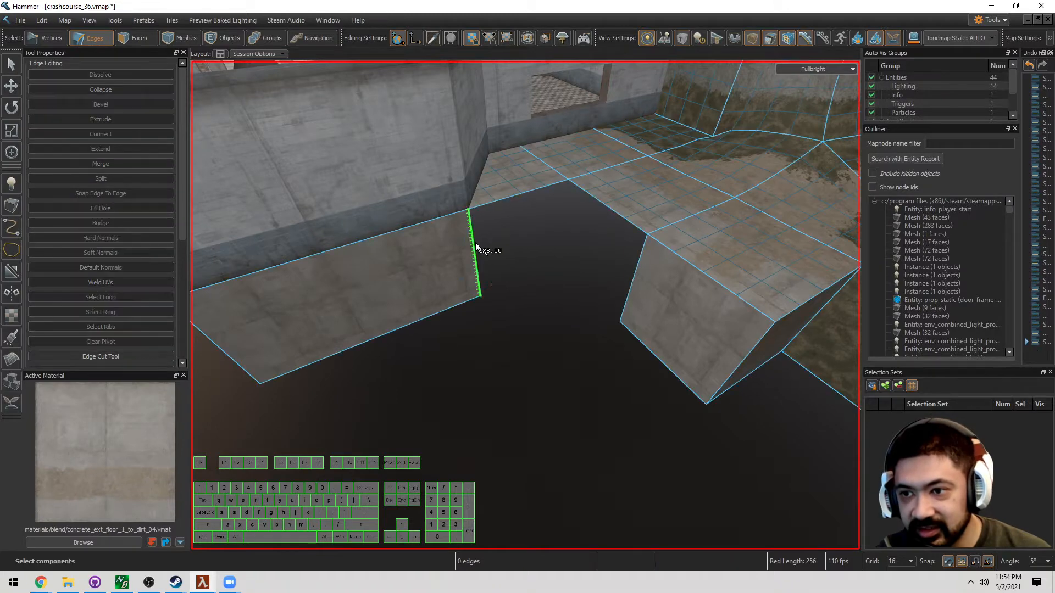
click(474, 243)
ctrl+click(632, 278)
key(alt+b)
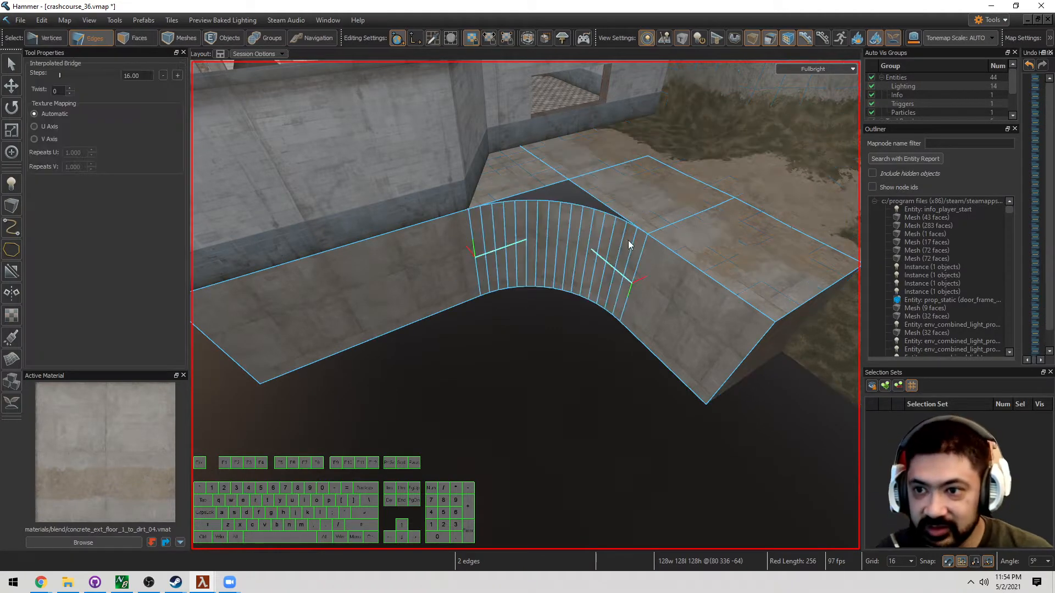
right_drag(582, 206, 565, 206)
key(Return)
Select the edge loop along the curve's top edge
key(shift+s)
key(2)
double_click(503, 235)
right_drag(503, 235, 524, 306)
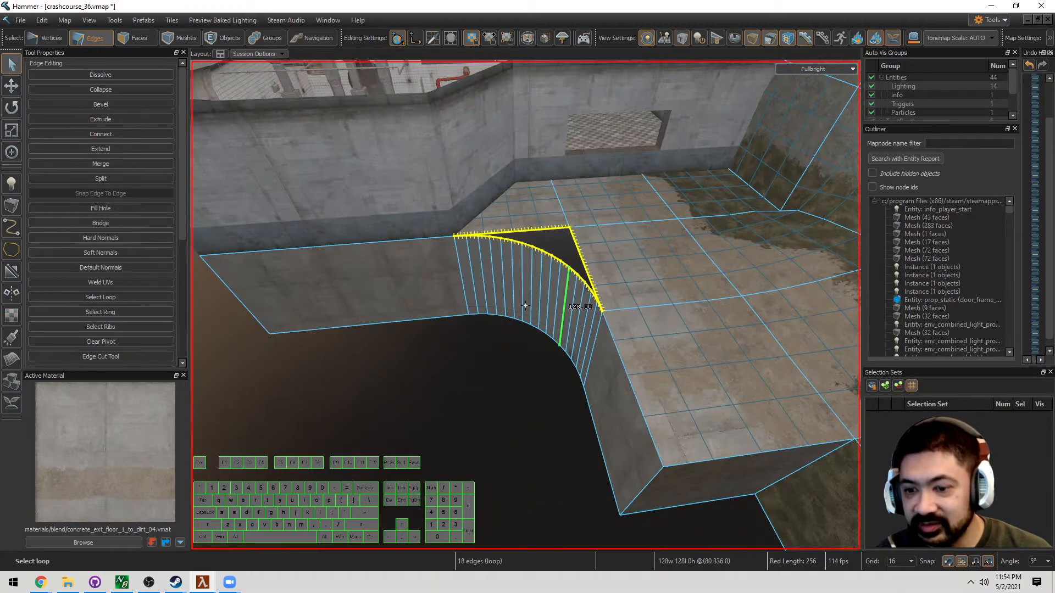
Fill the triangular hole, then select and delete the triangular filler face
key(p)
key(4)
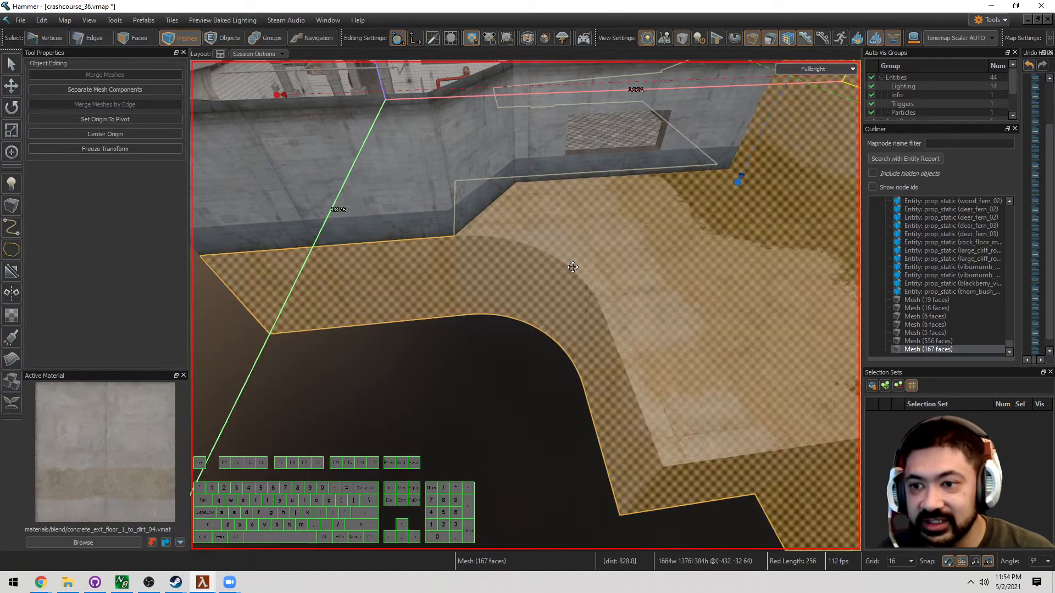
key(3)
click(558, 250)
right_drag(558, 250, 509, 352)
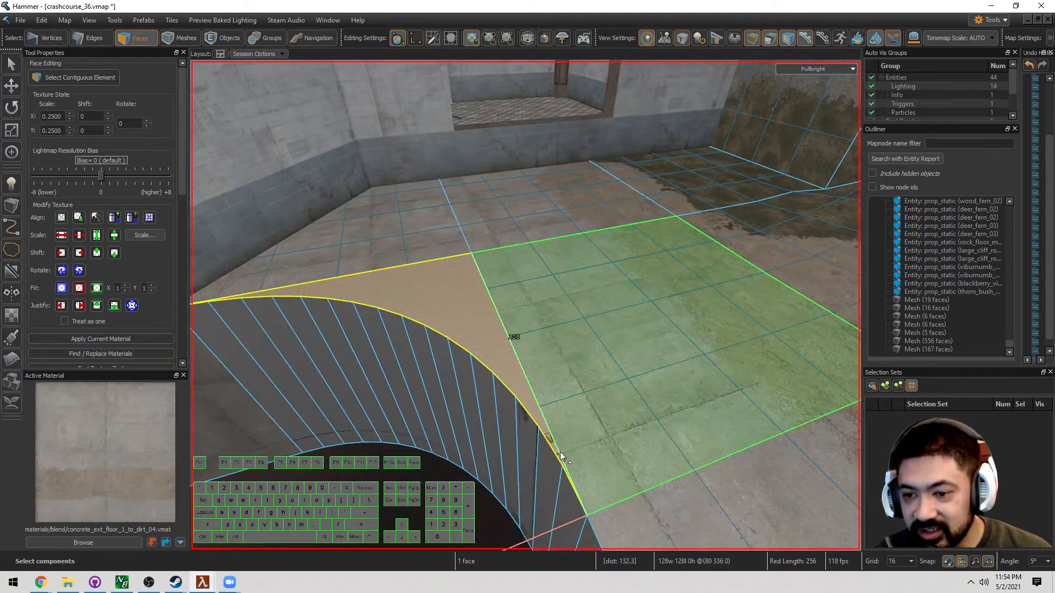
key(Delete)
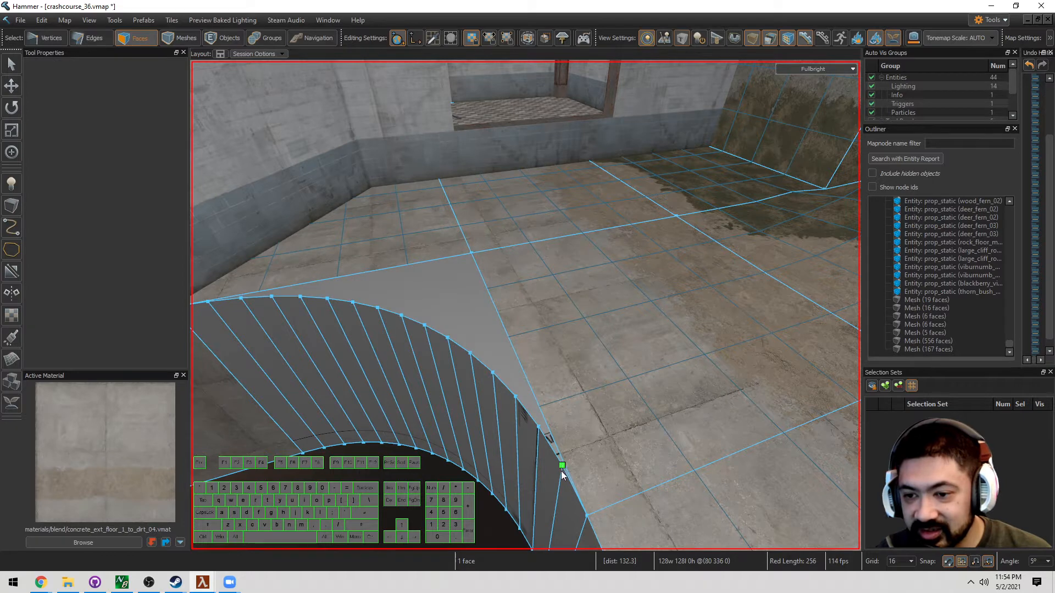
Cut the floor from the curve's end vertex to the corner vertex and remove one new face's subdivision
key(c)
click(562, 466)
click(475, 250)
key(Return)
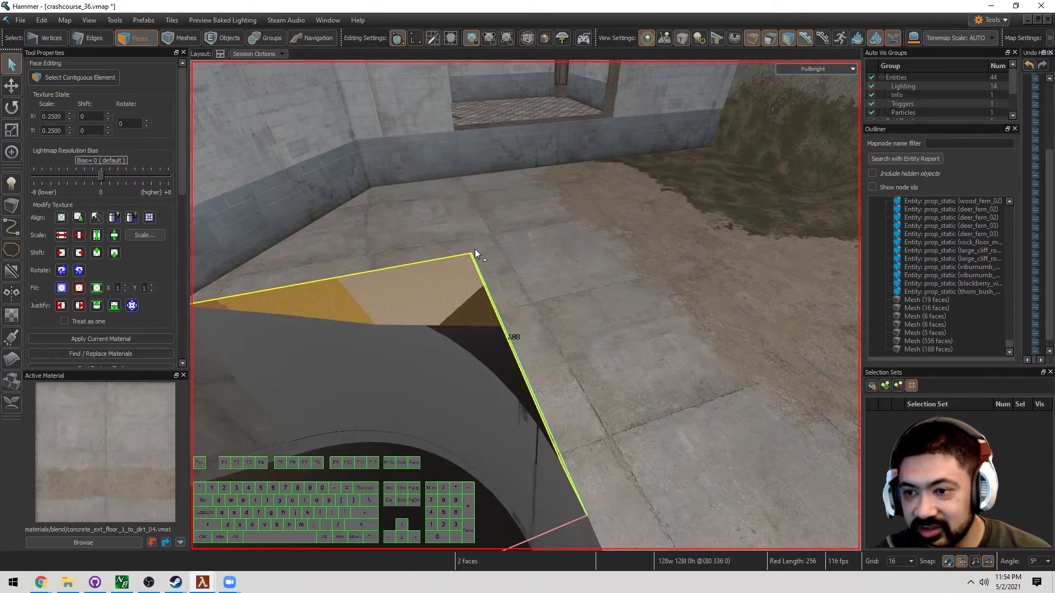
click(441, 292)
scroll(179, 350, down, 10)
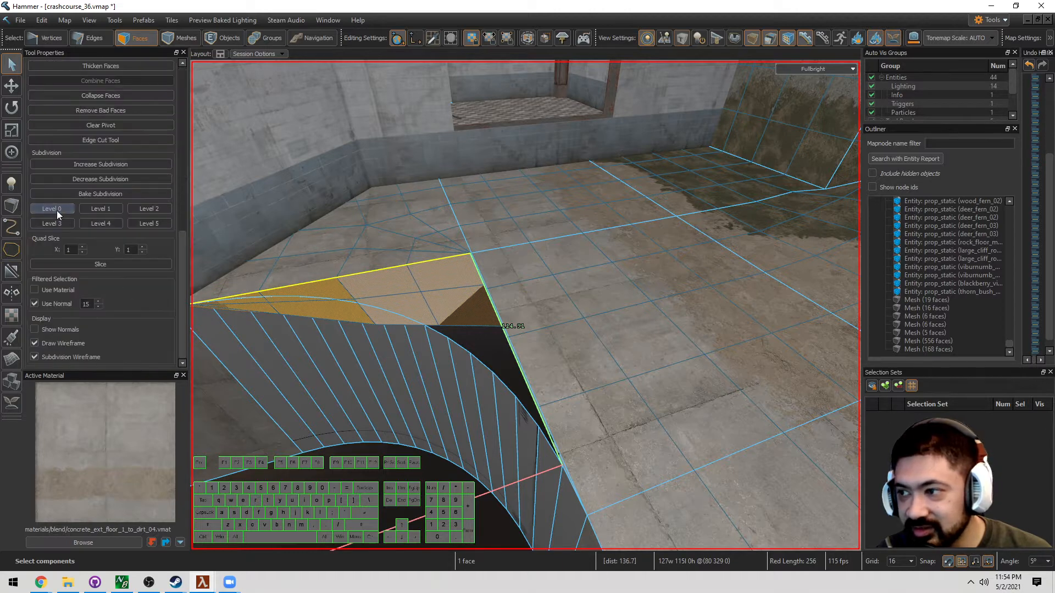
click(57, 210)
Cancel a misplaced cut, then cut from the next curve vertex to the corner
key(c)
click(538, 428)
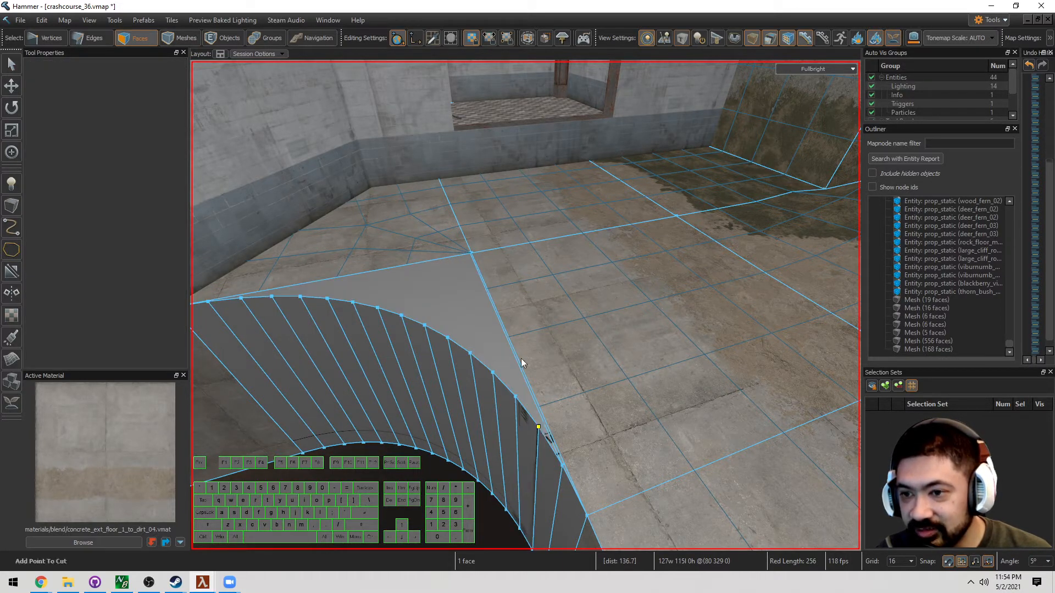
right_drag(468, 261, 486, 245)
right_click(483, 285)
key(shift+s)
key(shift+s)
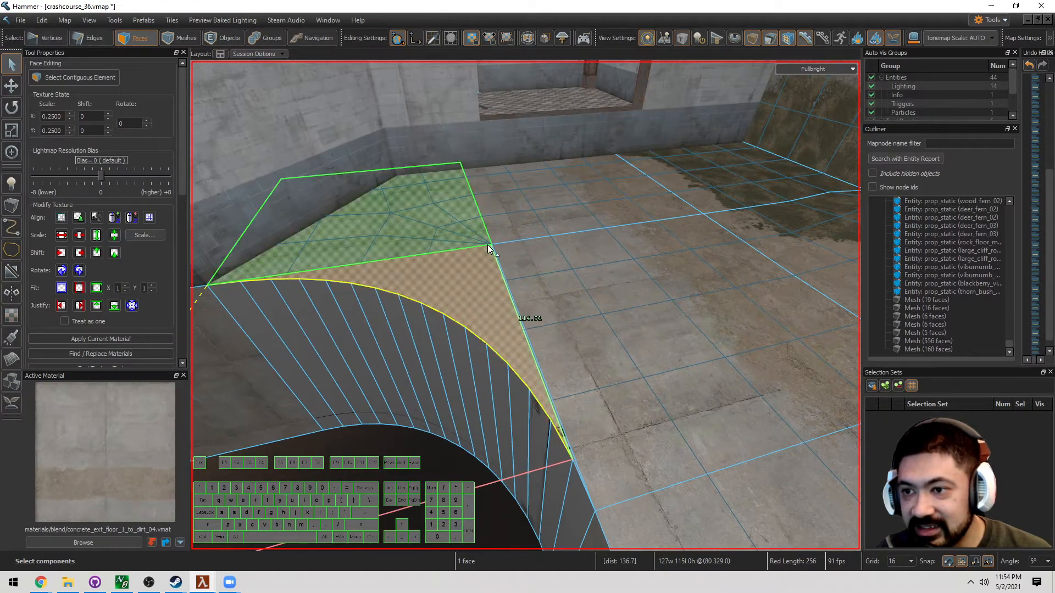
key(c)
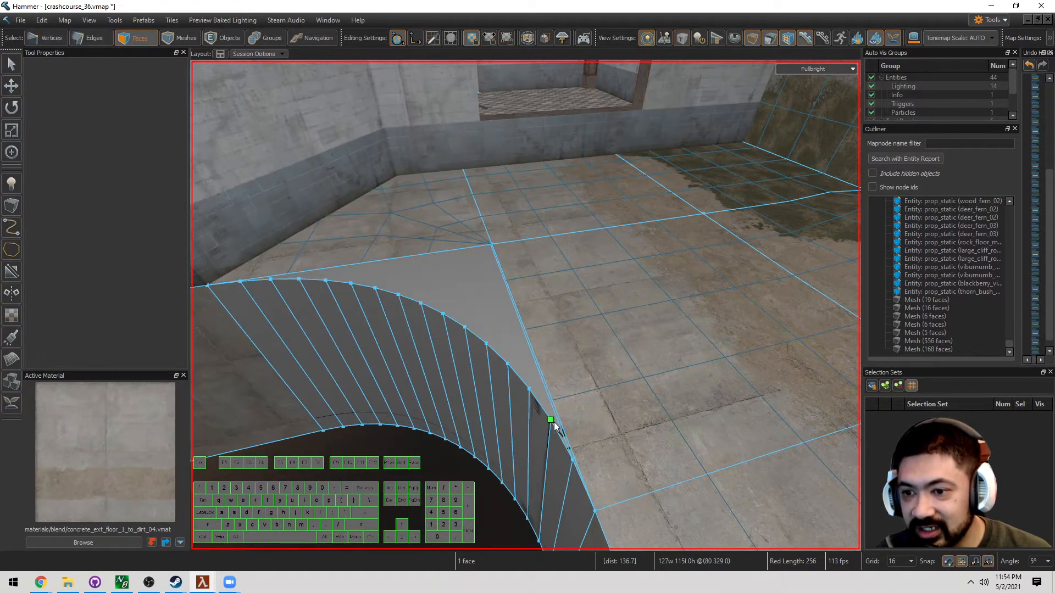
click(490, 246)
key(Return)
Add cuts from the remaining curve vertices to the corner point
key(c)
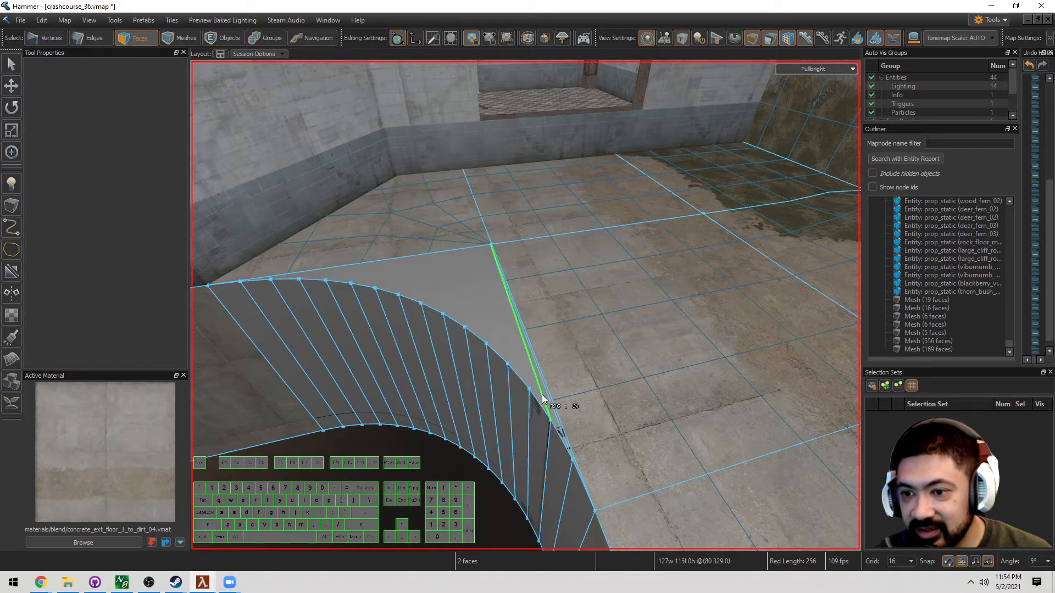
click(529, 388)
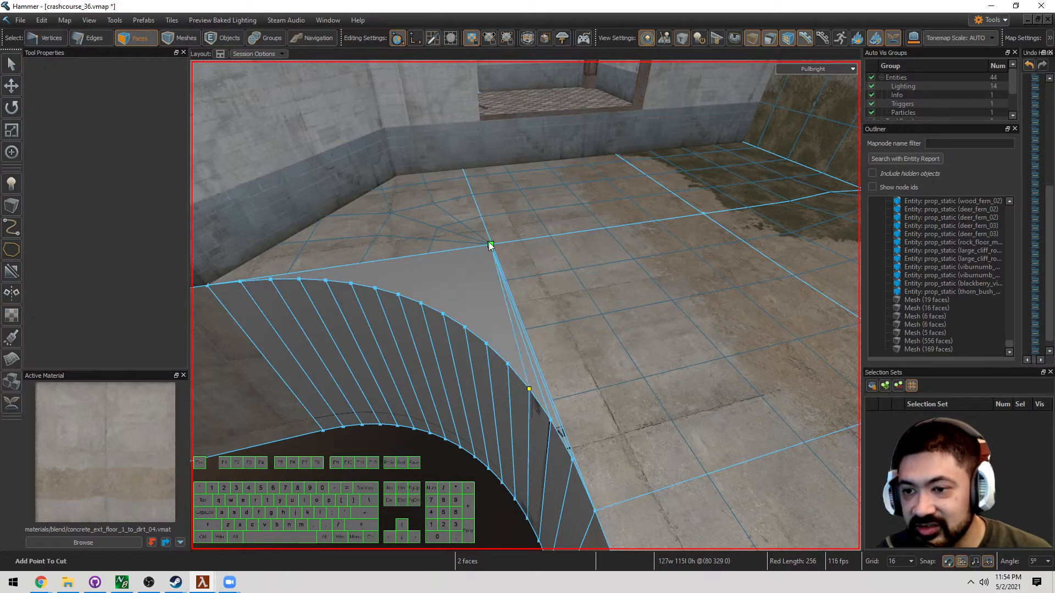
click(491, 245)
key(Return)
key(c)
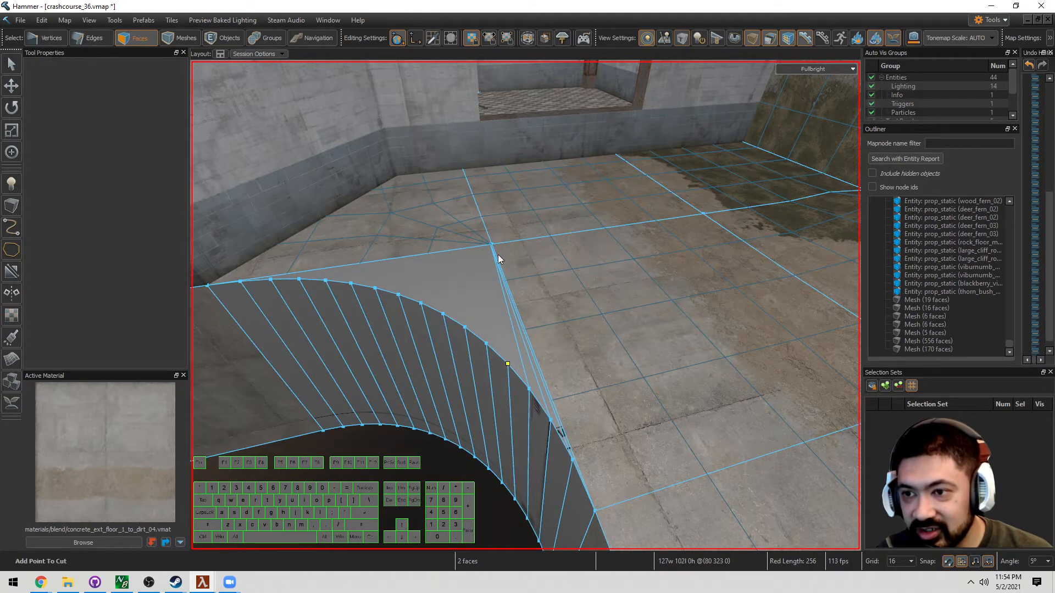
key(Return)
scroll(493, 265, down, 5)
key(d)
right_drag(494, 265, 528, 400)
Delete the leftover block's front, left and top faces
key(3)
key(s)
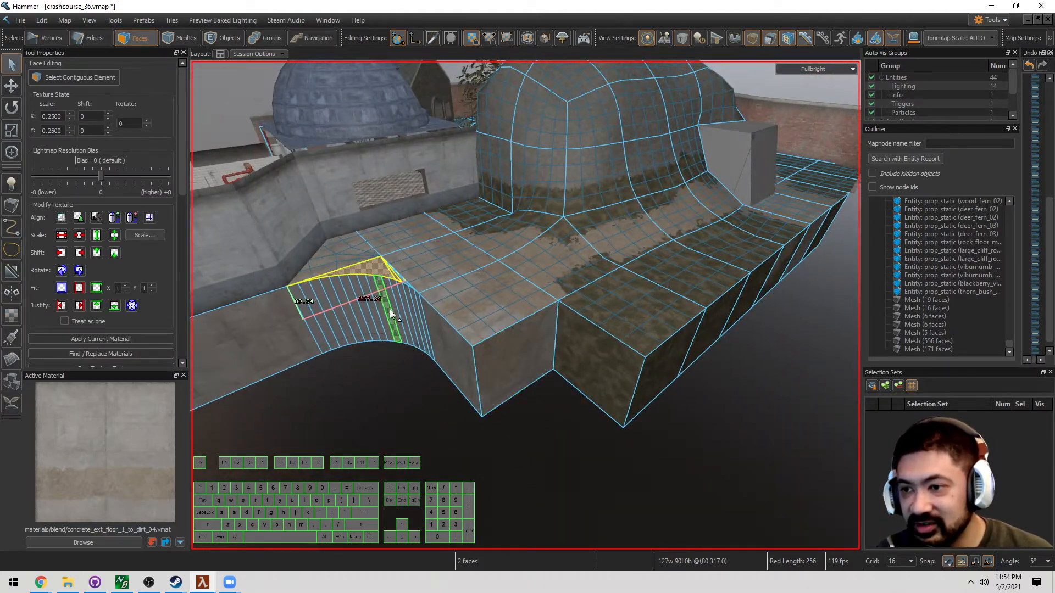
key(w)
right_drag(504, 361, 532, 366)
click(533, 367)
ctrl+click(489, 365)
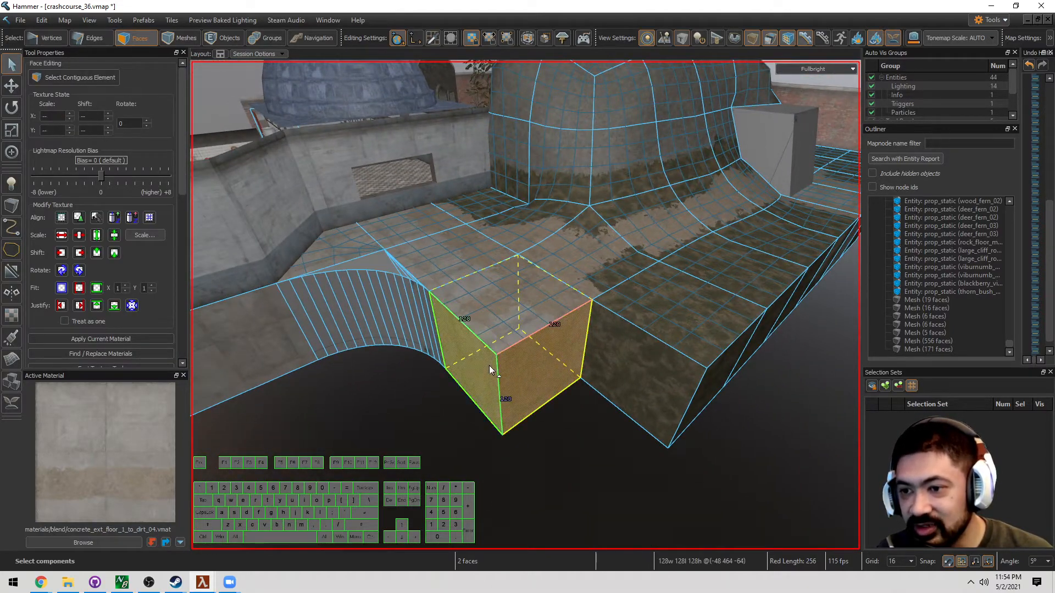
key(Delete)
click(486, 336)
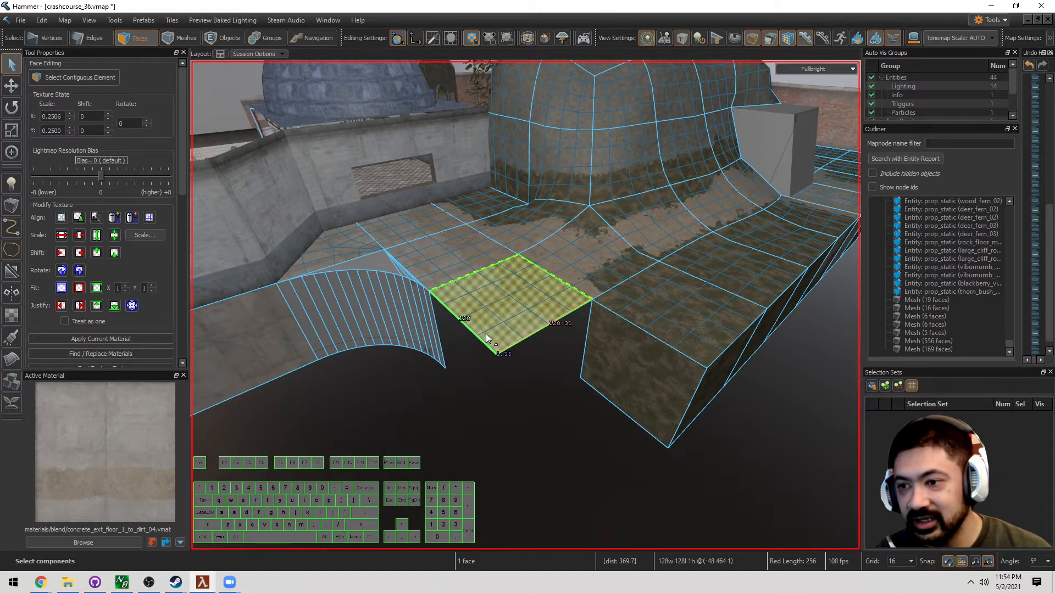
key(Delete)
Select the curve's right end edge
right_drag(486, 334, 481, 335)
key(w)
key(a)
key(2)
click(493, 337)
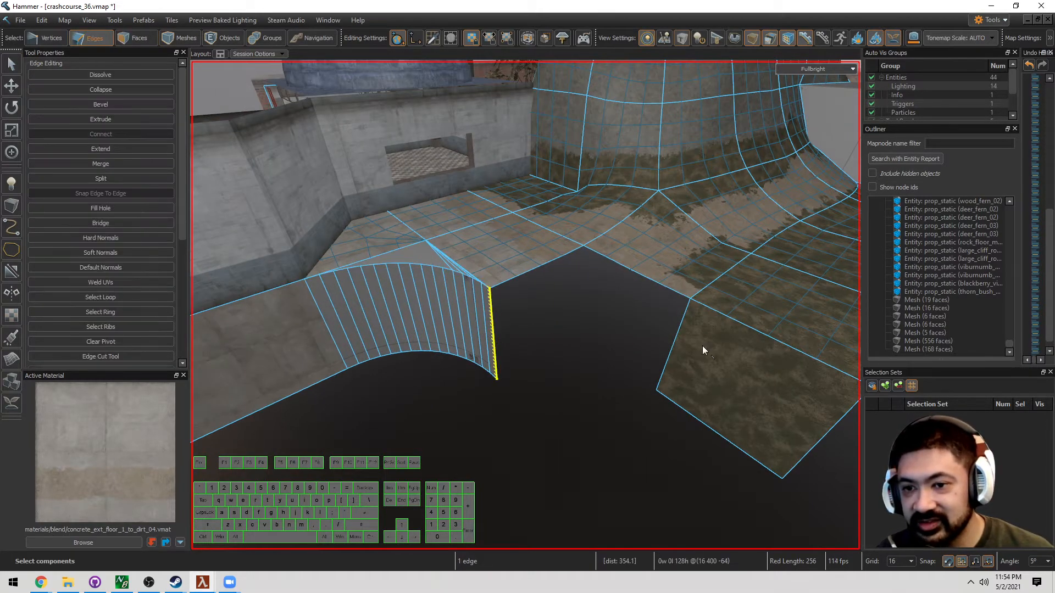
Delete the second block's left, top and side faces and select the open floor edge
key(d)
right_drag(706, 347, 682, 361)
key(3)
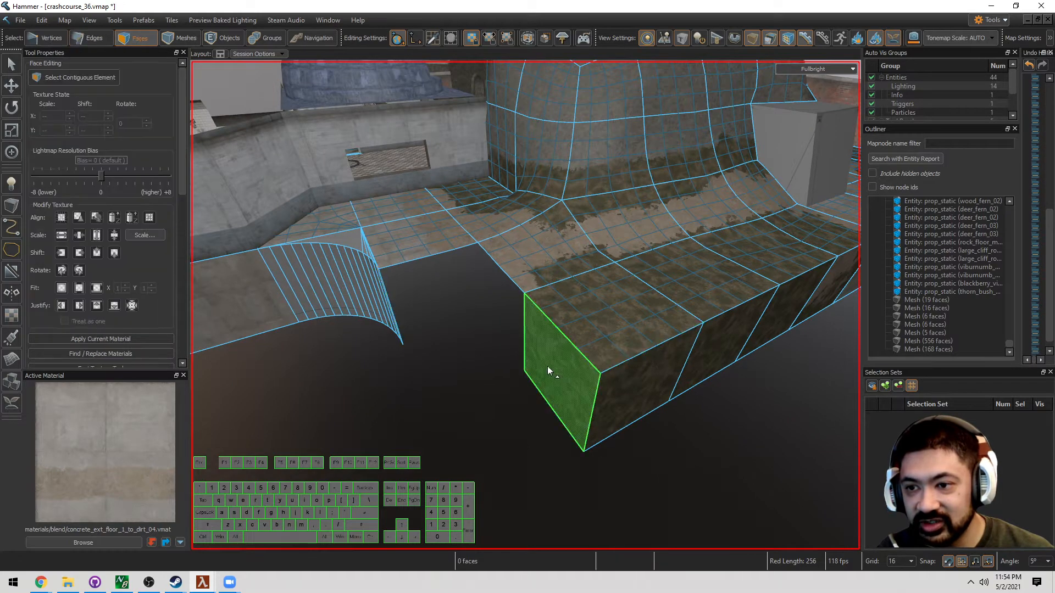
click(547, 368)
right_drag(547, 368, 583, 378)
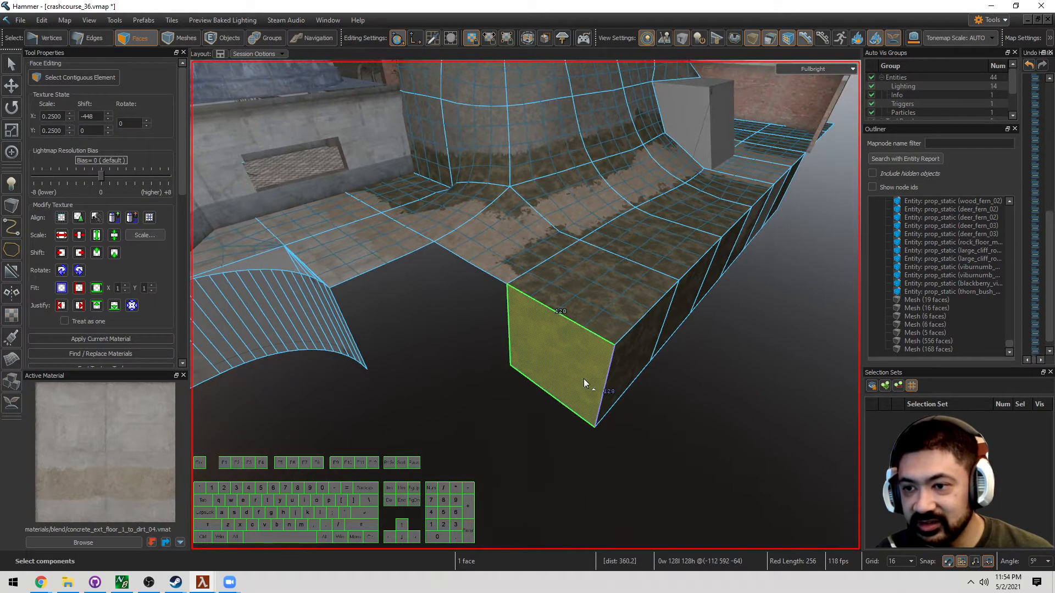
shift+click(617, 318)
shift+click(641, 360)
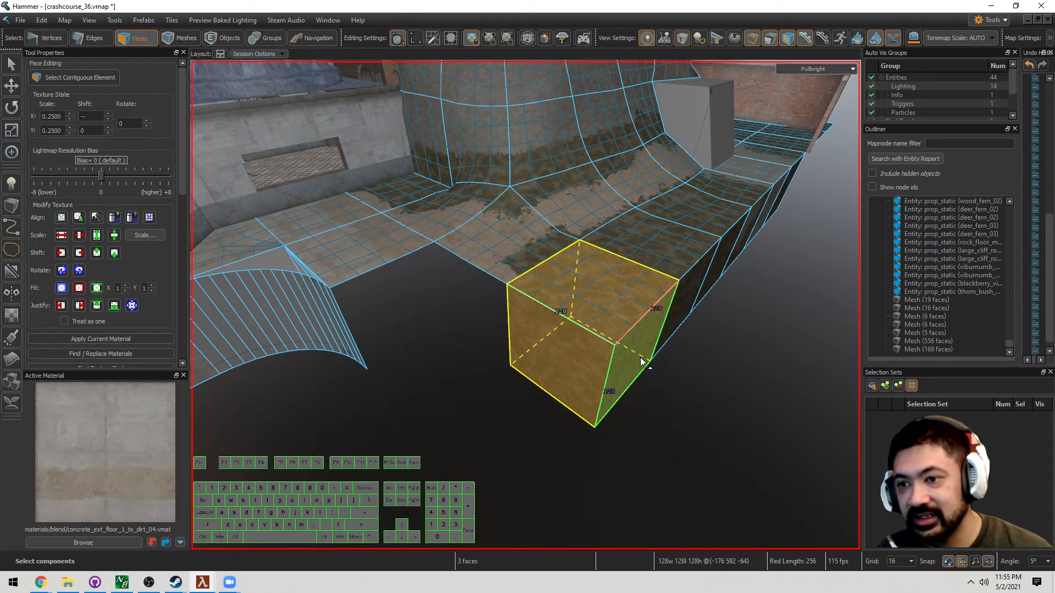
key(Delete)
key(2)
click(529, 273)
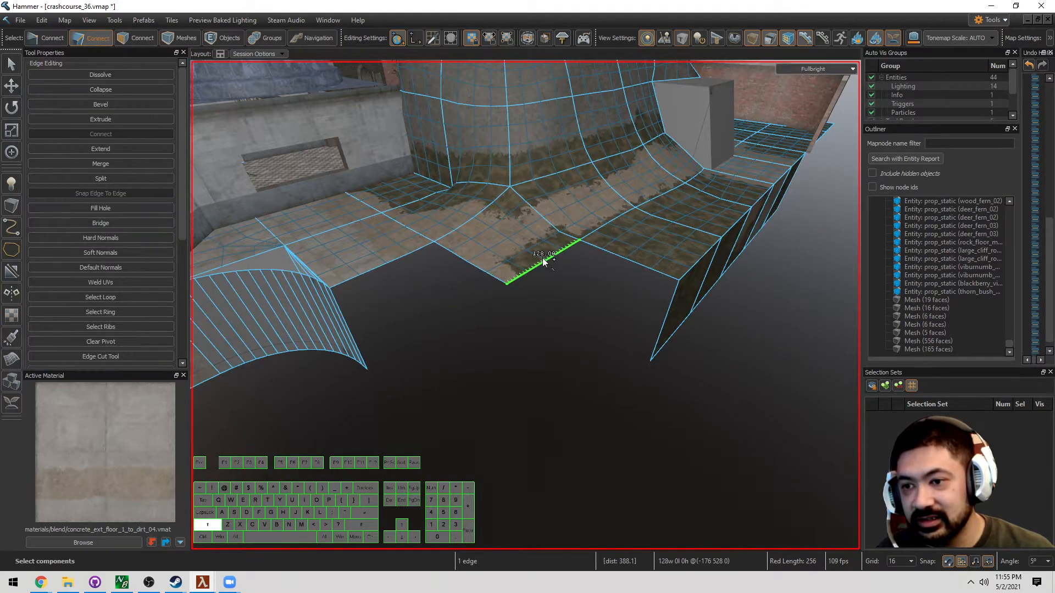
Extrude the floor edge down into a wall and bridge it to the curved patch edge
shift+drag(548, 264, 537, 341)
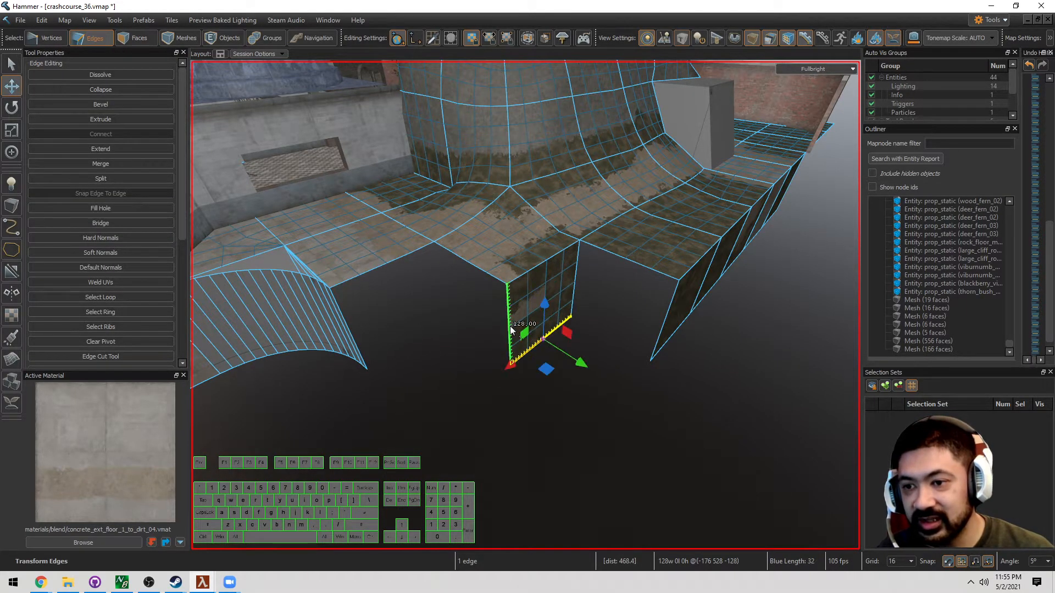
shift+click(363, 356)
alt+drag(364, 356, 380, 352)
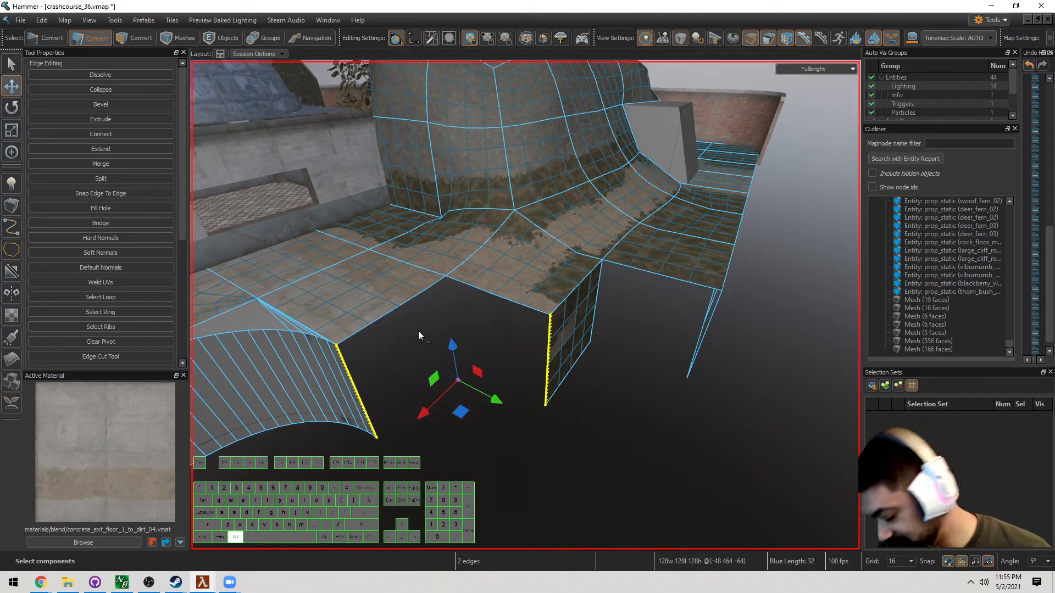
key(alt+b)
key(3)
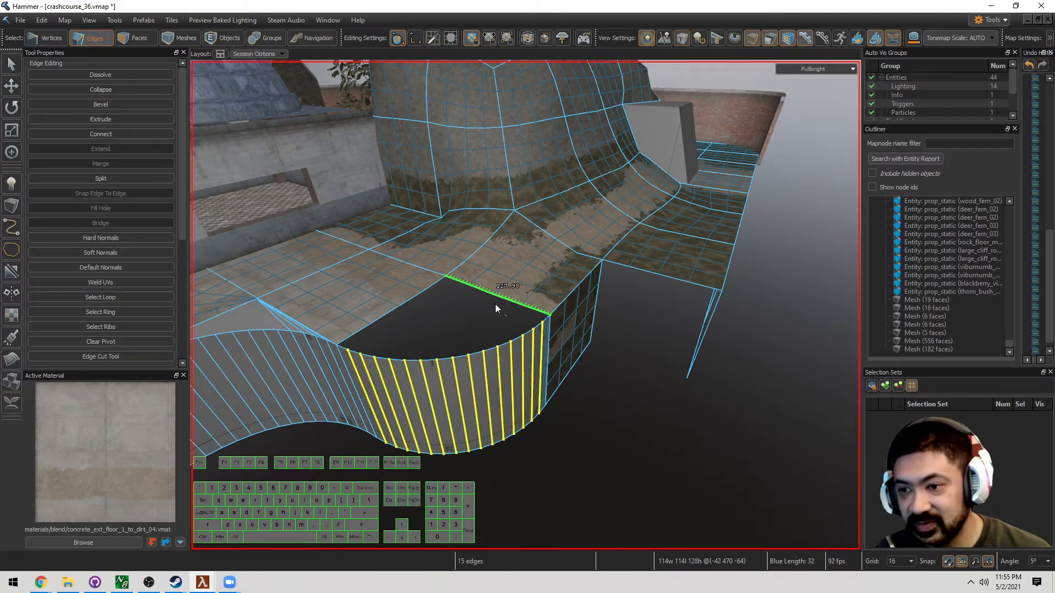
Select the hole's boundary loop and fill it with a capping face
double_click(477, 355)
key(p)
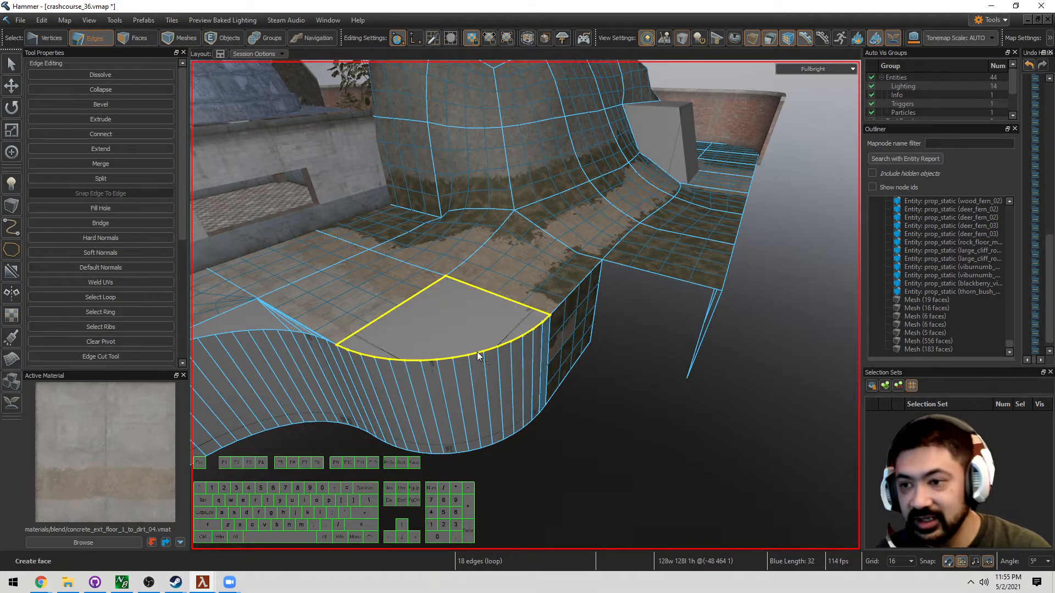
key(a)
key(s)
right_drag(490, 340, 562, 327)
Merge the block's two overlapping vertical corner edges into one
key(d)
key(3)
key(a)
key(w)
key(2)
click(554, 303)
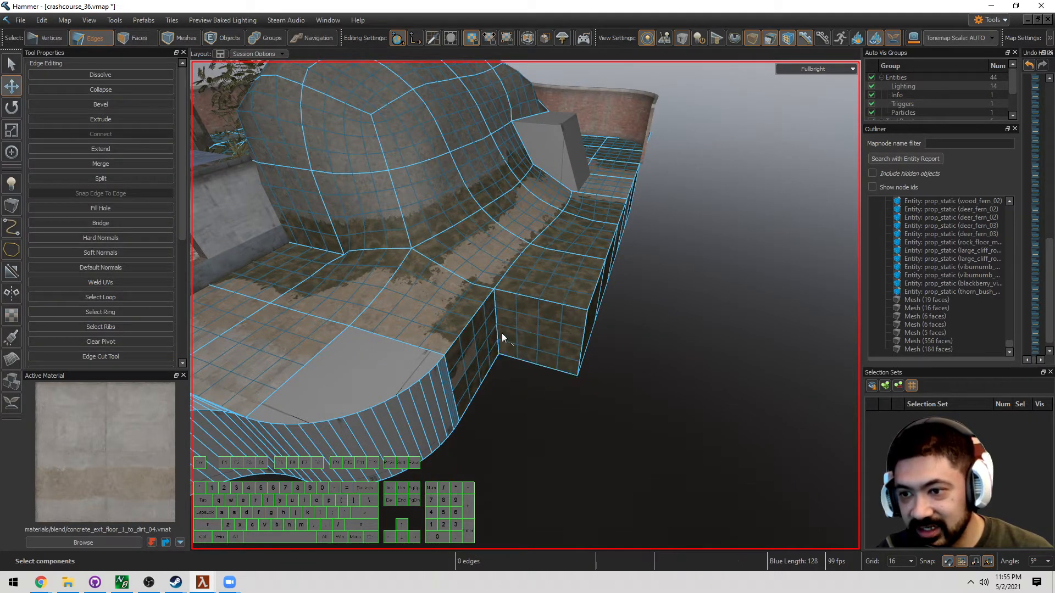
double_click(496, 334)
key(m)
Paint-select the new block's wall and front faces and set their subdivision to Level 0
key(d)
right_drag(496, 336, 480, 360)
key(3)
drag(467, 401, 637, 356)
key(s)
right_drag(637, 356, 674, 364)
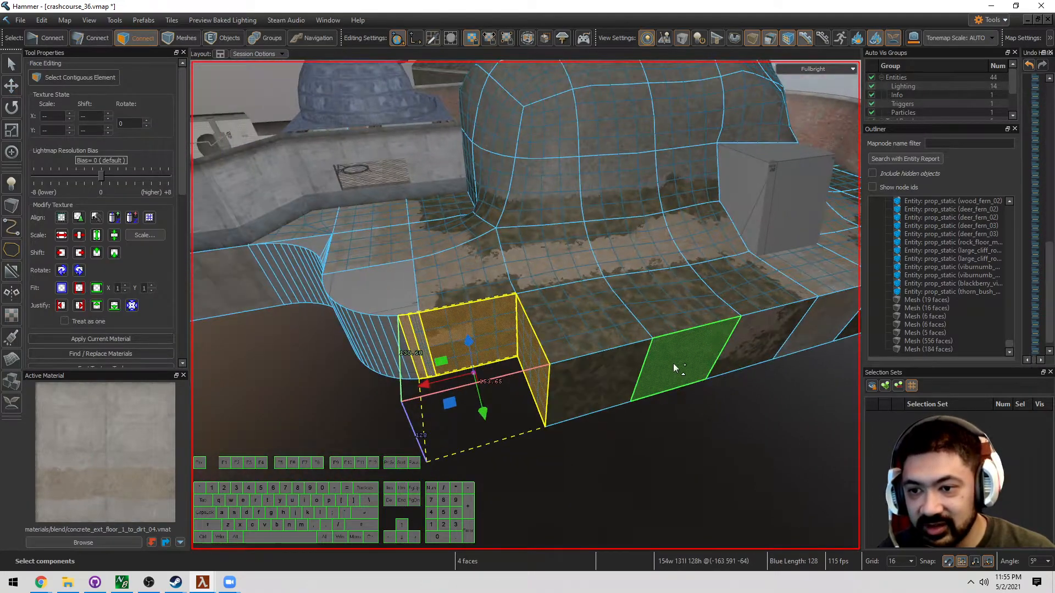
shift+drag(673, 363, 456, 367)
click(184, 315)
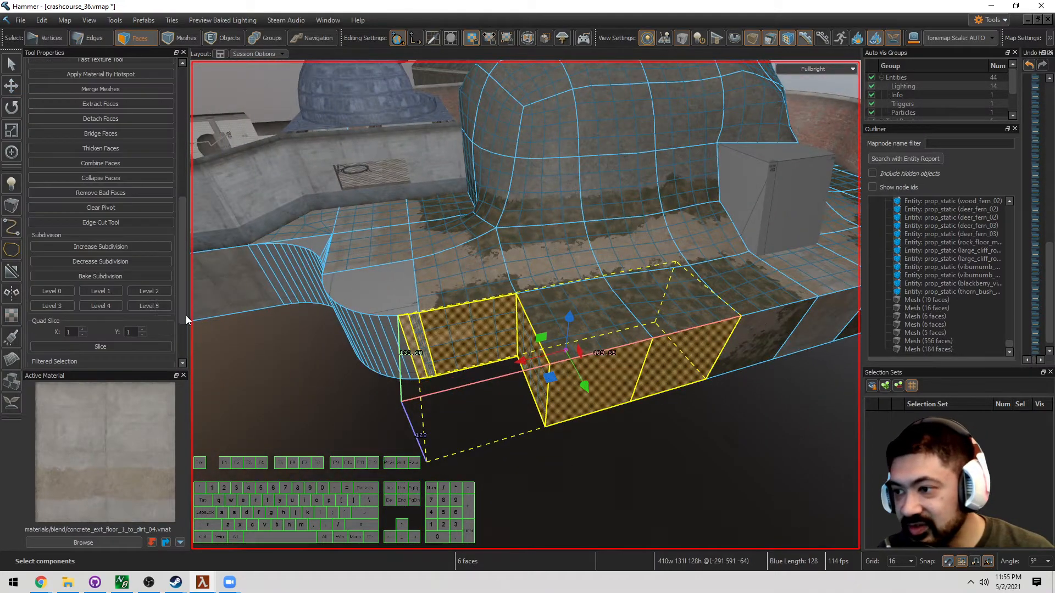
click(49, 290)
click(437, 431)
click(437, 431)
Paint-select the terrace wall faces along the curve and across the floor
key(a)
right_drag(438, 431, 525, 305)
key(s)
key(d)
key(w)
key(a)
key(w)
key(a)
mouse_move(385, 318)
right_down()
mouse_move(525, 305)
mouse_move(395, 323)
right_up()
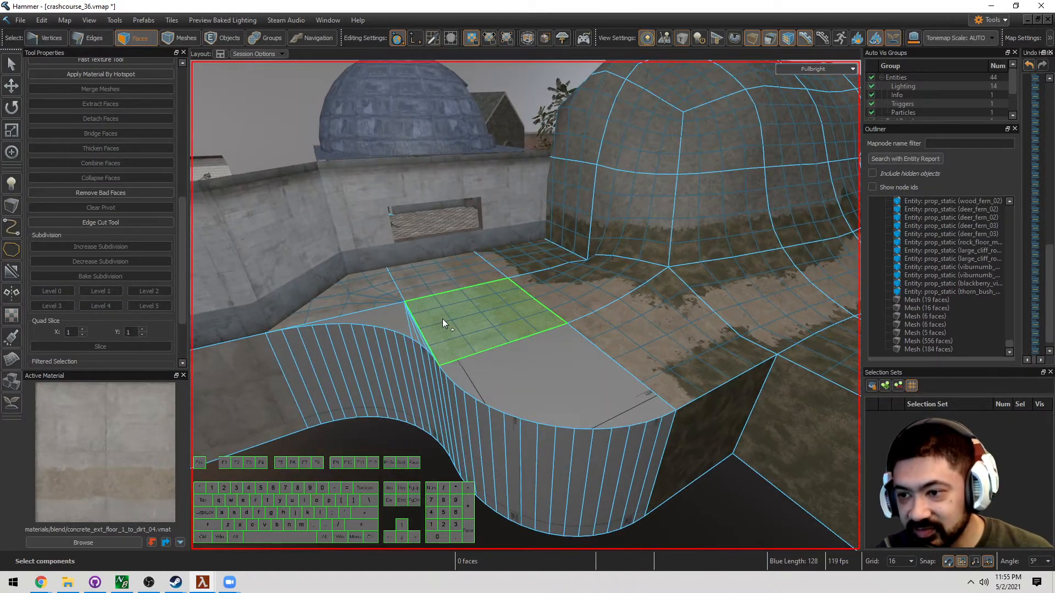
right_drag(302, 368, 302, 368)
key(s)
mouse_move(307, 369)
mouse_down()
mouse_move(609, 407)
mouse_move(483, 394)
mouse_up()
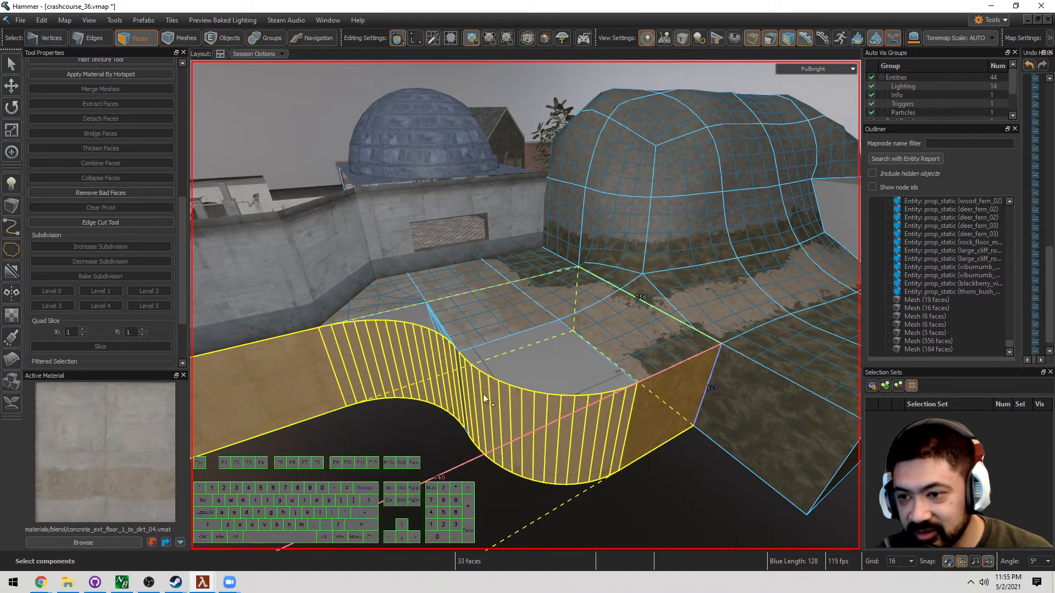
mouse_move(428, 324)
mouse_down()
mouse_move(609, 397)
mouse_move(729, 393)
mouse_up()
Add the terrain side, top and end faces, then apply concrete_ext_floor_1_to_dirt_04 to them
key(d)
right_drag(727, 392, 473, 398)
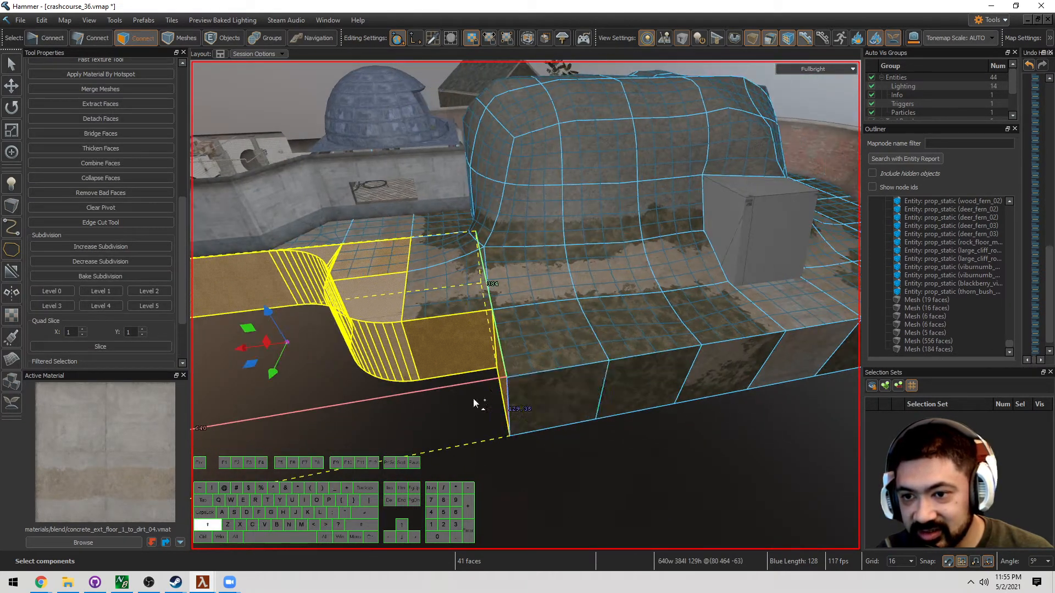
shift+drag(511, 398, 747, 377)
key(d)
mouse_move(746, 377)
right_down()
mouse_move(710, 378)
mouse_move(687, 359)
right_up()
shift+drag(643, 329, 497, 334)
key(d)
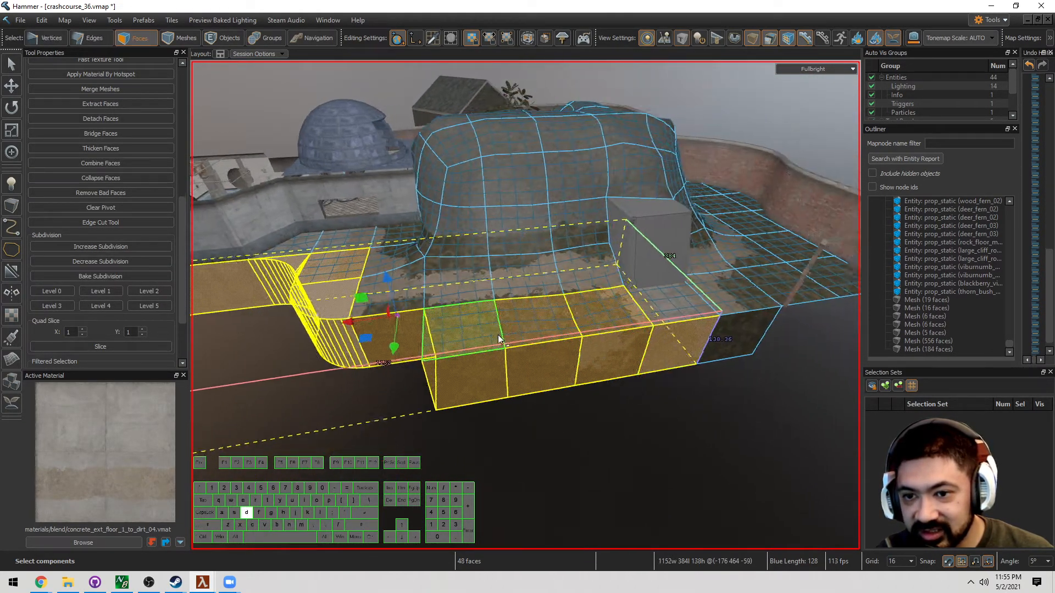
mouse_move(498, 334)
right_down()
mouse_move(557, 346)
mouse_move(525, 306)
mouse_move(450, 335)
mouse_move(685, 329)
mouse_move(525, 404)
mouse_move(525, 306)
right_up()
shift+click(561, 346)
key(shift+t)
key(Escape)
Fly around the curved terrace to inspect the newly textured concrete walls
key(w)
key(a)
key(a)
key(5)
key(a)
key(w)
key(s)
key(d)
right_drag(600, 411, 525, 306)
key(s)
key(a)
key(w)
key(d)
key(a)
Select the corner edge at the end of the ledge
key(s)
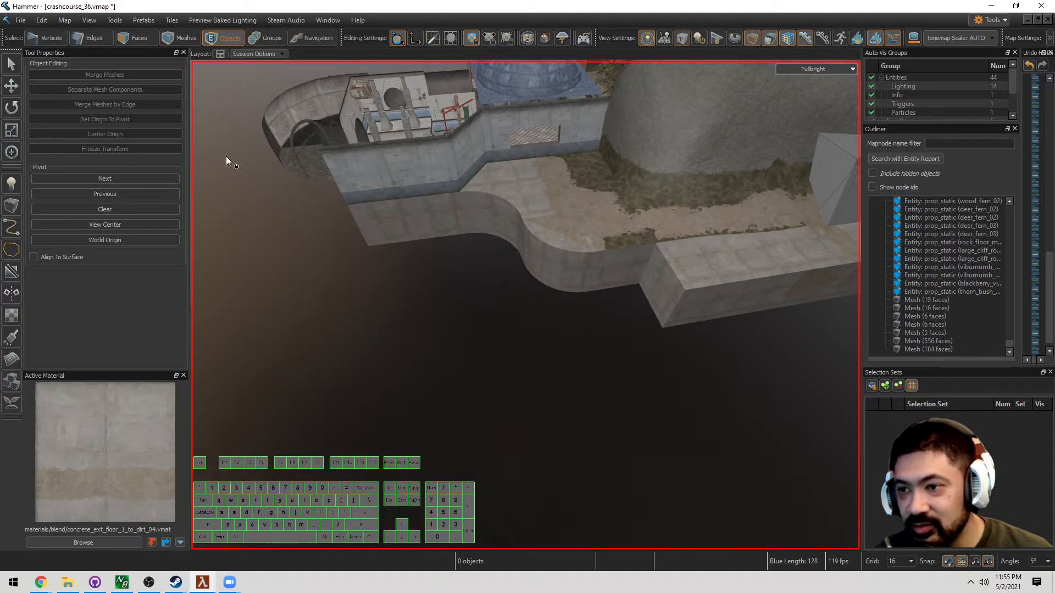
key(a)
right_drag(226, 156, 525, 306)
key(d)
key(a)
key(w)
key(d)
key(2)
click(549, 315)
Raise the grid to 128 and extrude the edge outward by 128 units
key(w)
key(d)
key(bracketright)
key(bracketright)
key(s)
key(a)
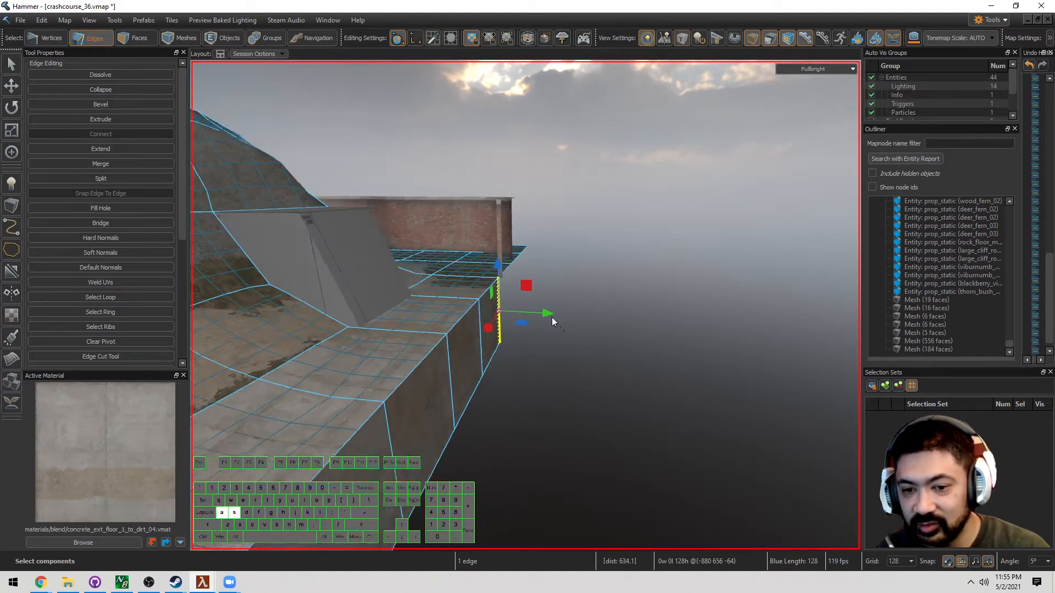
key(shift+Right)
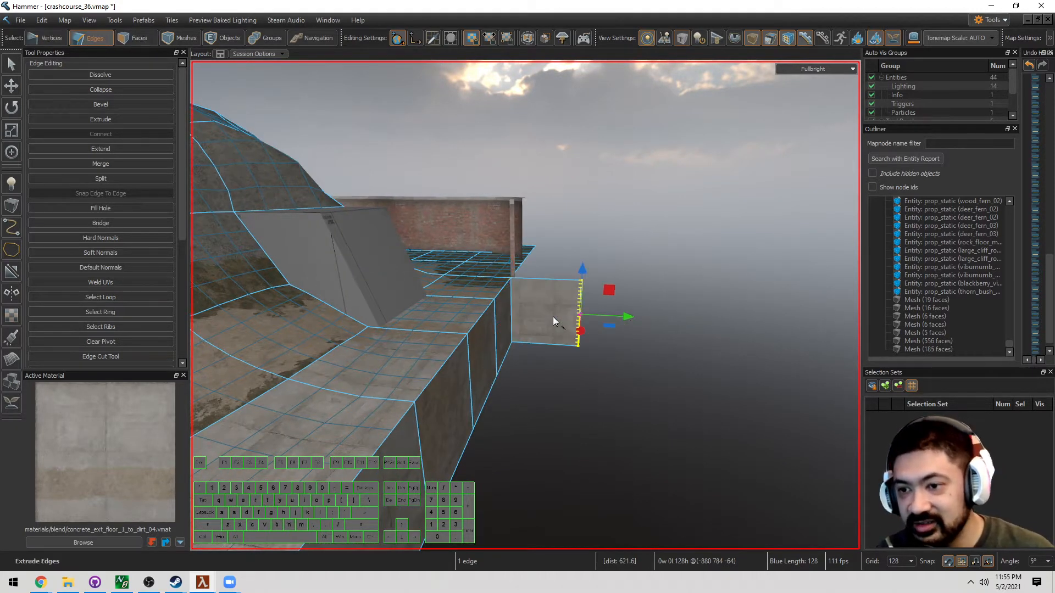
Extrude extra 128-unit strip segments, then undo the surplus ones
key(s)
key(d)
key(w)
key(w)
key(a)
key(d)
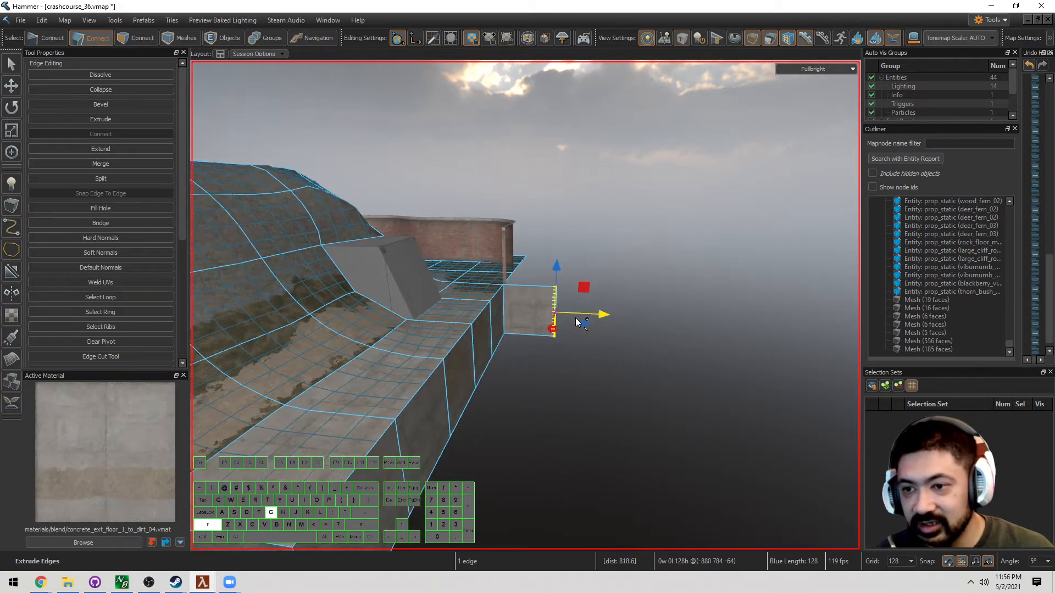
key(shift+Right)
key(s)
key(a)
key(s)
right_drag(576, 318, 540, 330)
key(w)
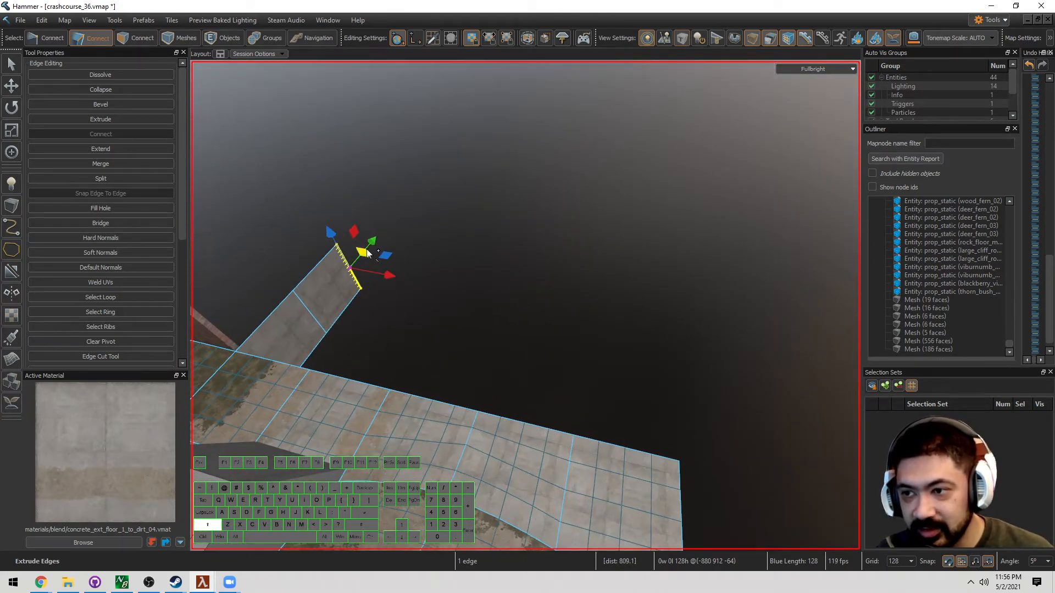
key(shift+Right)
key(shift+Right)
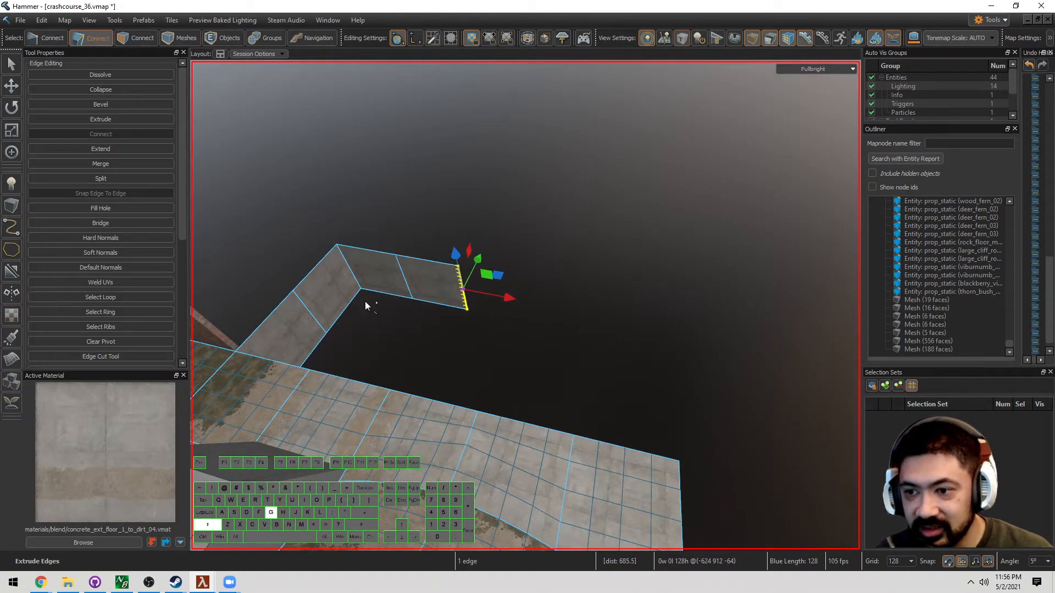
key(shift+Right)
key(shift+Right)
key(s)
key(ctrl+z)
key(ctrl+z)
key(ctrl+z)
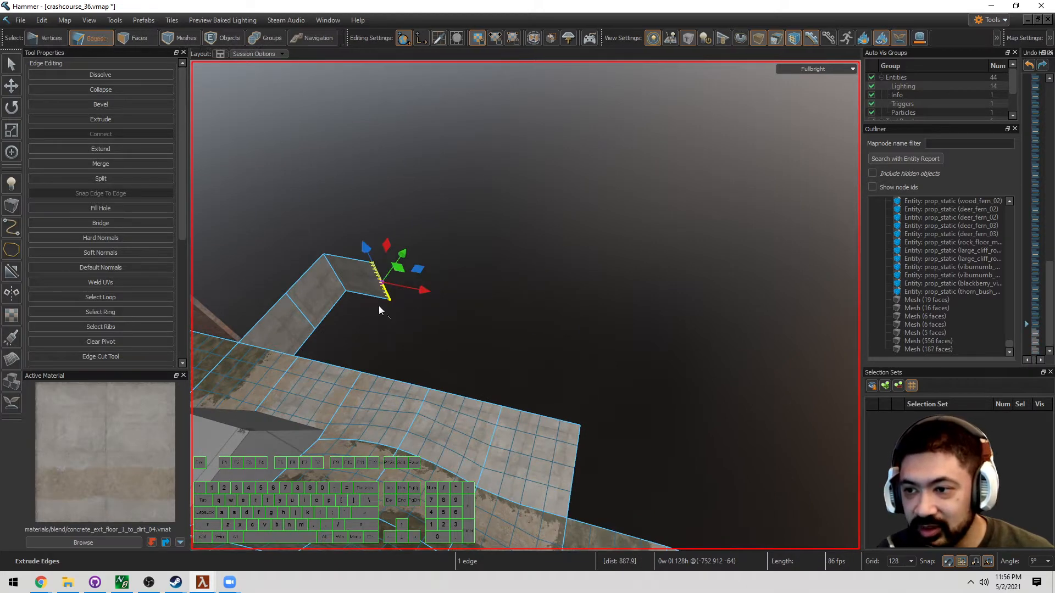
Stretch the strip's end out and extrude a long walkway section to the left
drag(418, 293, 647, 347)
key(d)
mouse_move(647, 348)
right_down()
mouse_move(525, 304)
mouse_move(647, 349)
right_up()
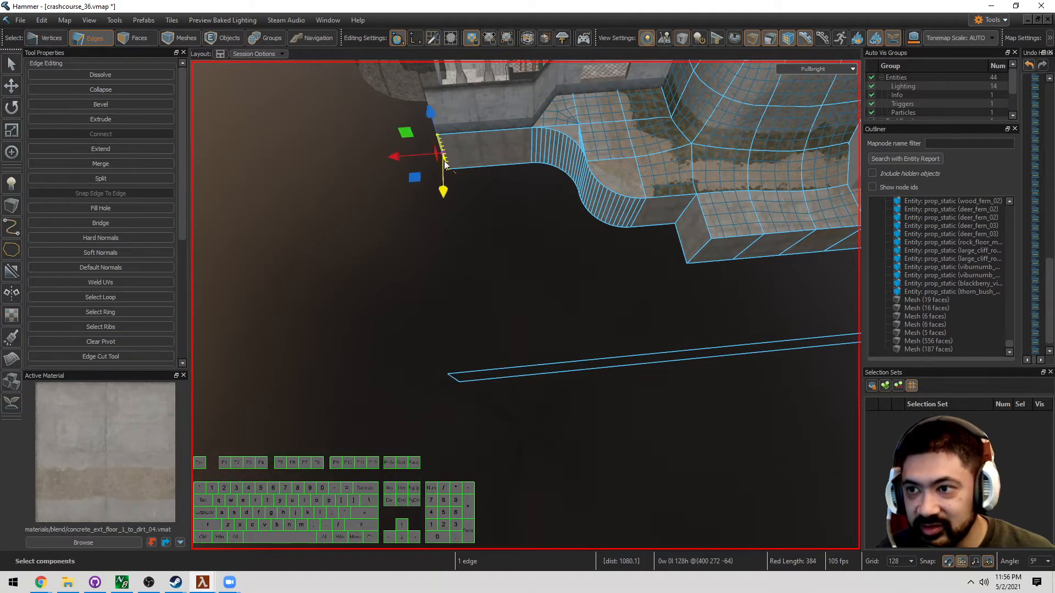
key(d)
mouse_move(584, 164)
right_down()
mouse_move(525, 303)
mouse_move(583, 164)
right_up()
shift+drag(661, 150, 438, 203)
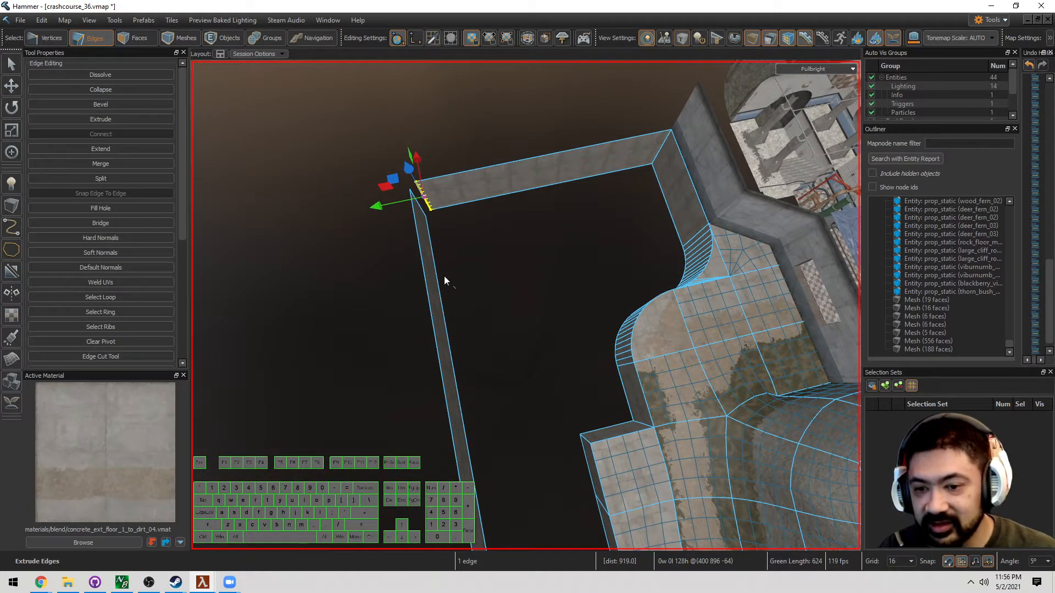
Move the strip's end onto the corner and merge the two corner edges
key(w)
mouse_move(421, 204)
right_down()
mouse_move(525, 304)
mouse_move(416, 199)
right_up()
drag(409, 178, 430, 167)
drag(483, 214, 411, 221)
key(m)
scroll(411, 221, down, 3)
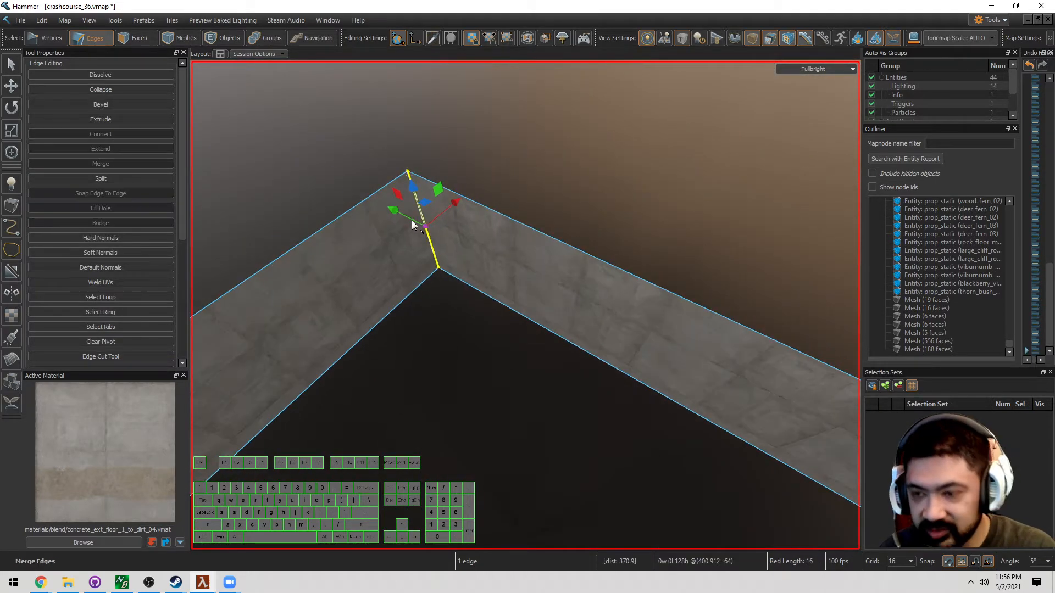
Select the 44-edge loop running along the bottom of the walkway walls
key(s)
key(a)
click(412, 221)
right_drag(412, 221, 532, 297)
double_click(567, 286)
key(d)
key(w)
click(490, 301)
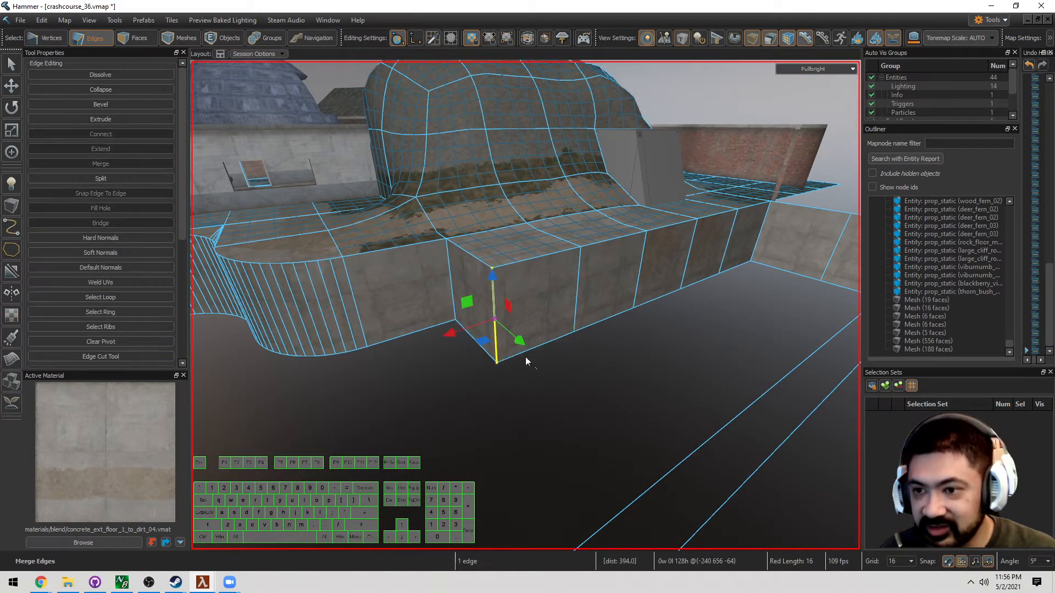
click(542, 354)
double_click(541, 345)
Fly through the level to check the selected bottom edge loop around the pit
key(d)
right_drag(541, 345, 525, 306)
key(a)
key(s)
key(w)
key(a)
key(w)
key(w)
key(s)
key(d)
Extrude the bottom edge loop downward so the walls reach deeper below the walkway
key(w)
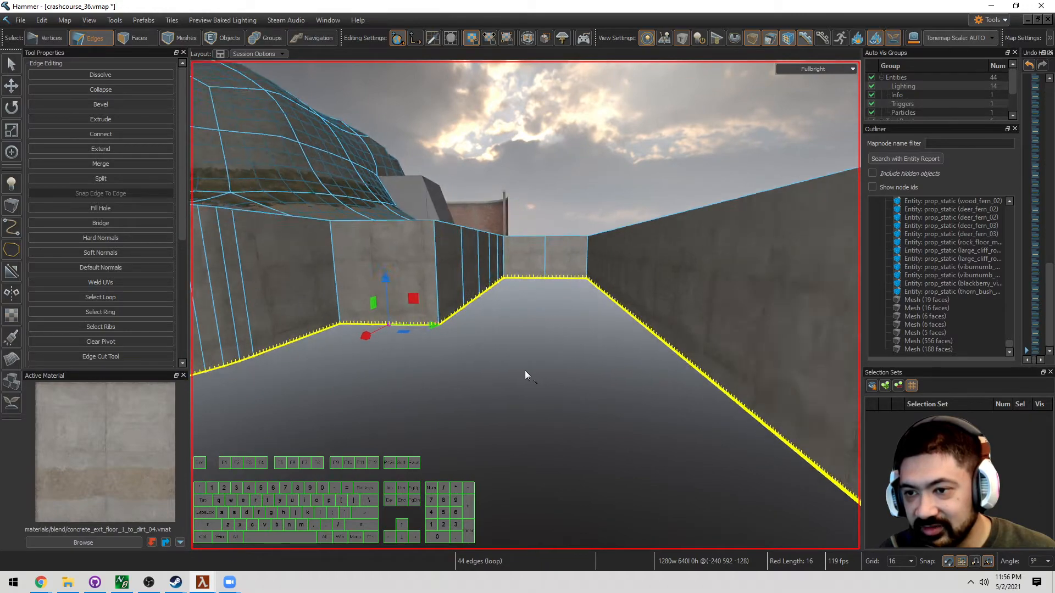
key(w)
right_drag(510, 371, 525, 305)
key(s)
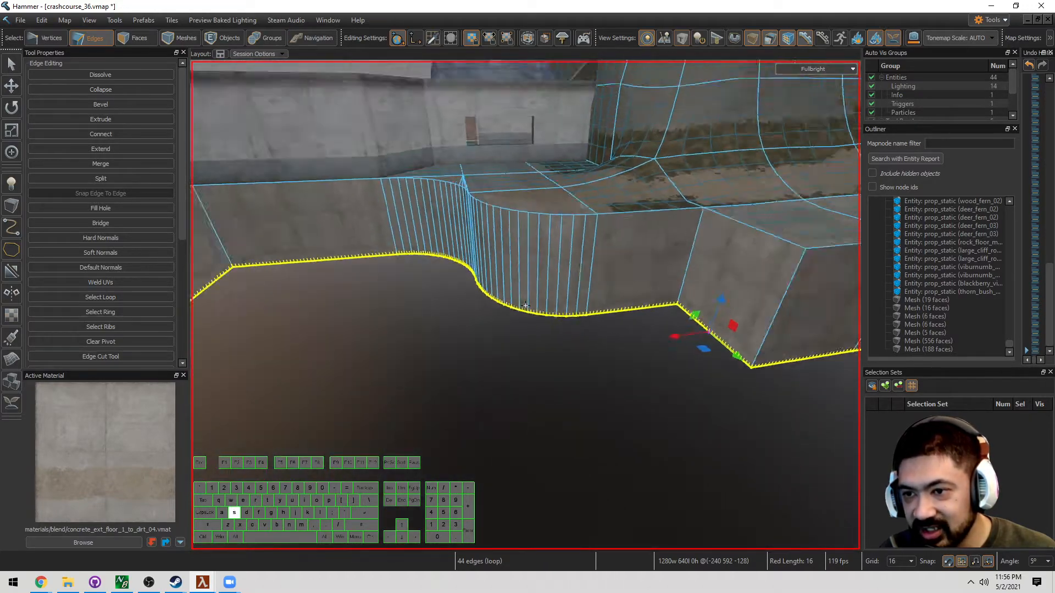
key(w)
right_drag(602, 339, 525, 305)
key(s)
key(w)
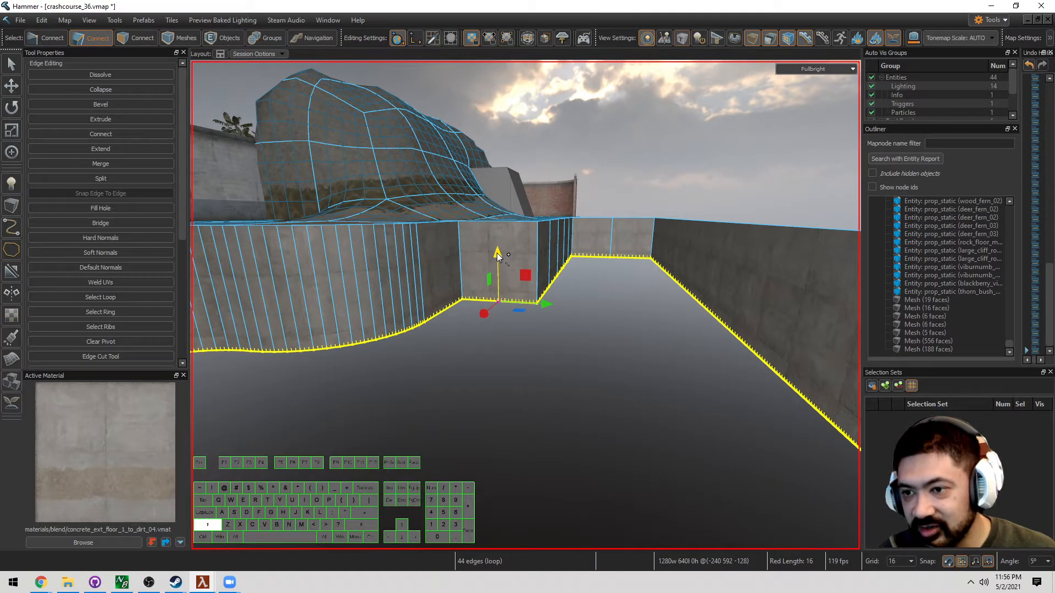
shift+drag(498, 261, 506, 365)
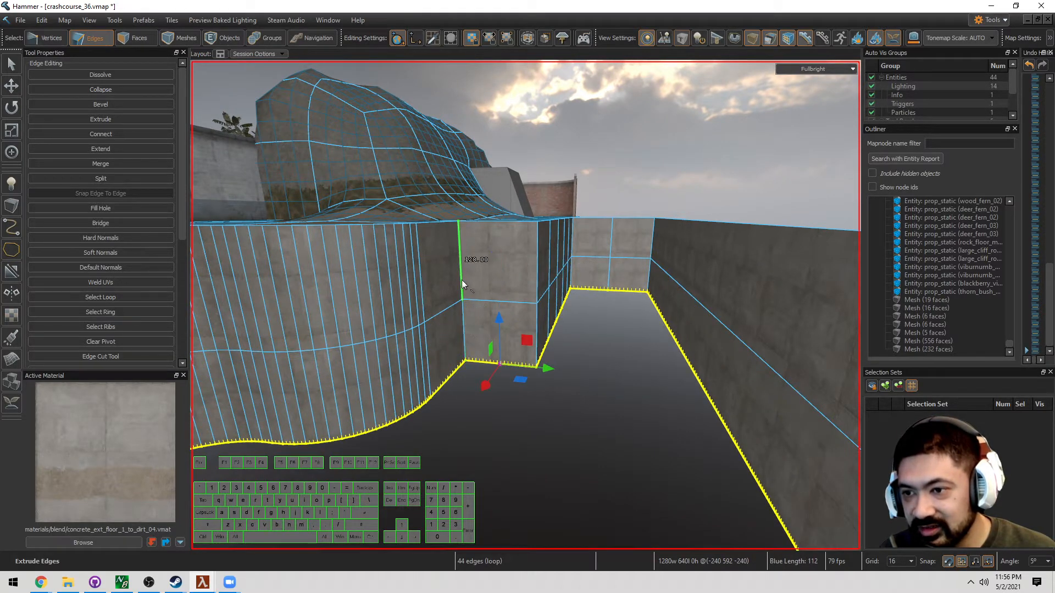
shift+drag(497, 336, 470, 350)
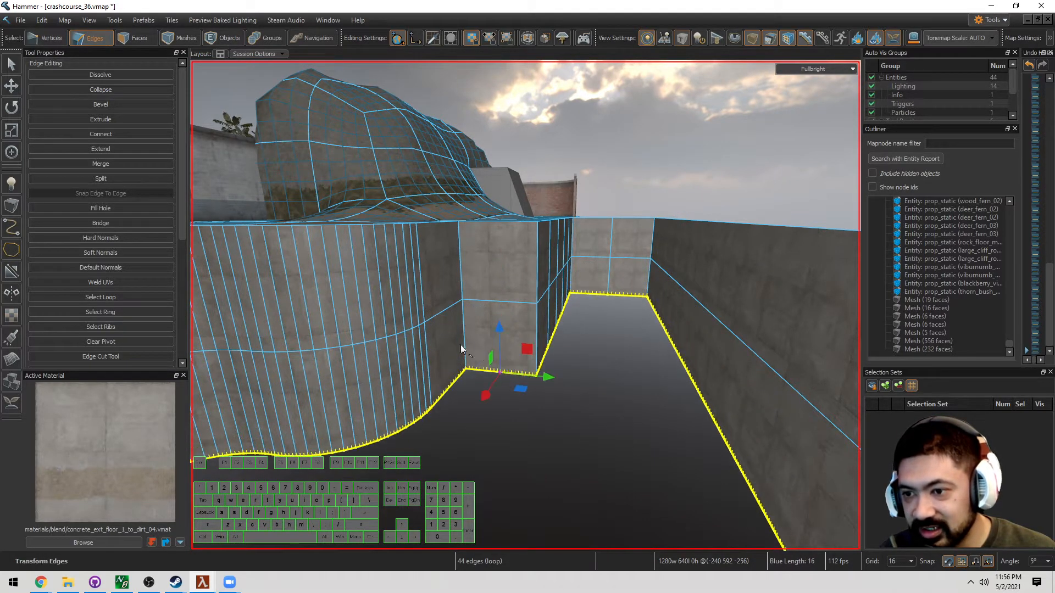
Reselect the 44-edge loop bordering the floor opening at the curved walls' base
key(s)
right_drag(461, 345, 506, 370)
key(d)
key(w)
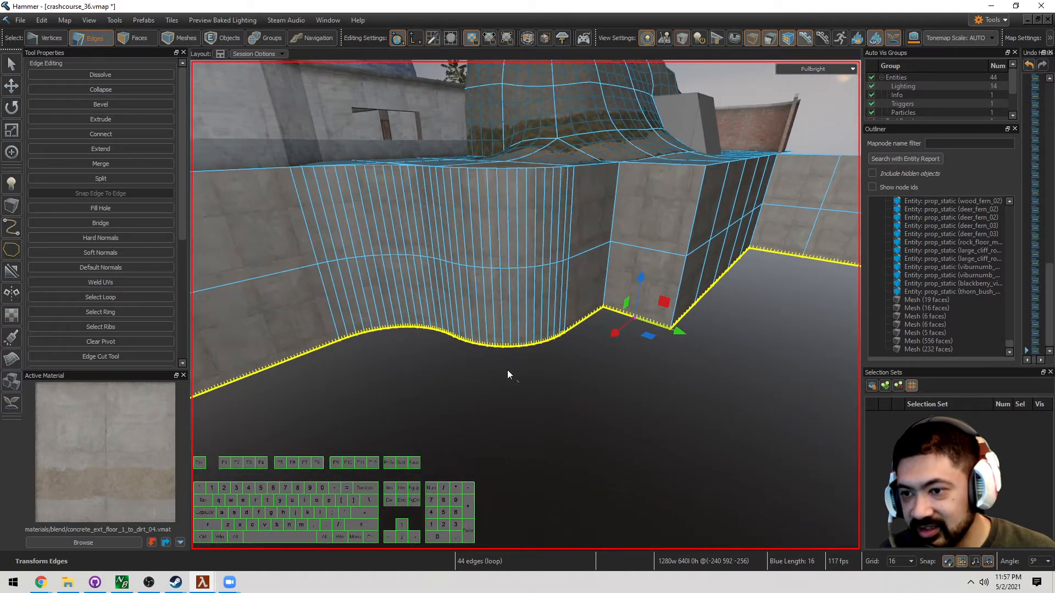
click(383, 354)
click(344, 335)
double_click(344, 338)
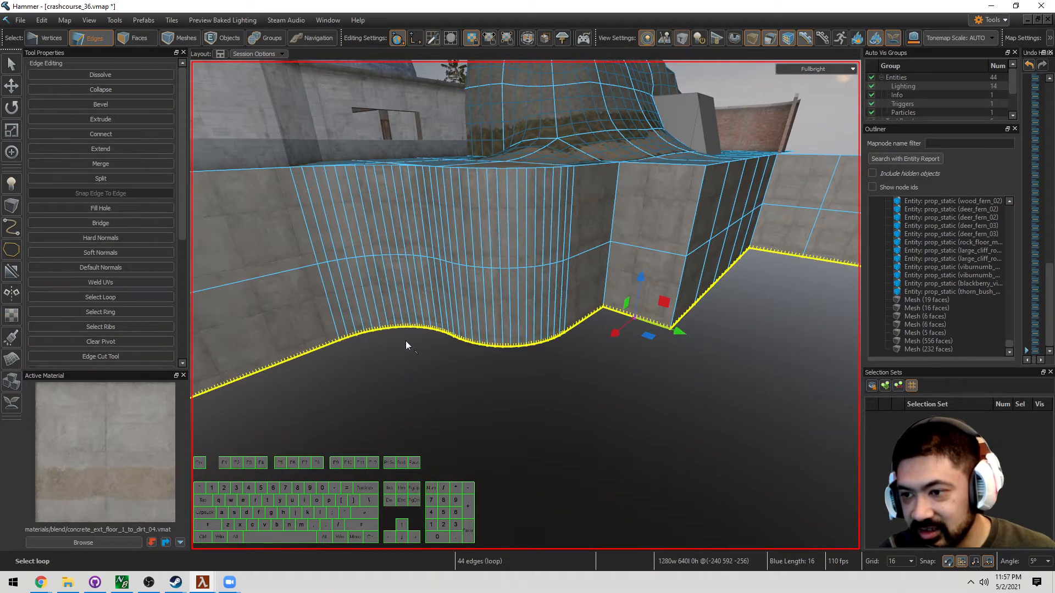
click(347, 337)
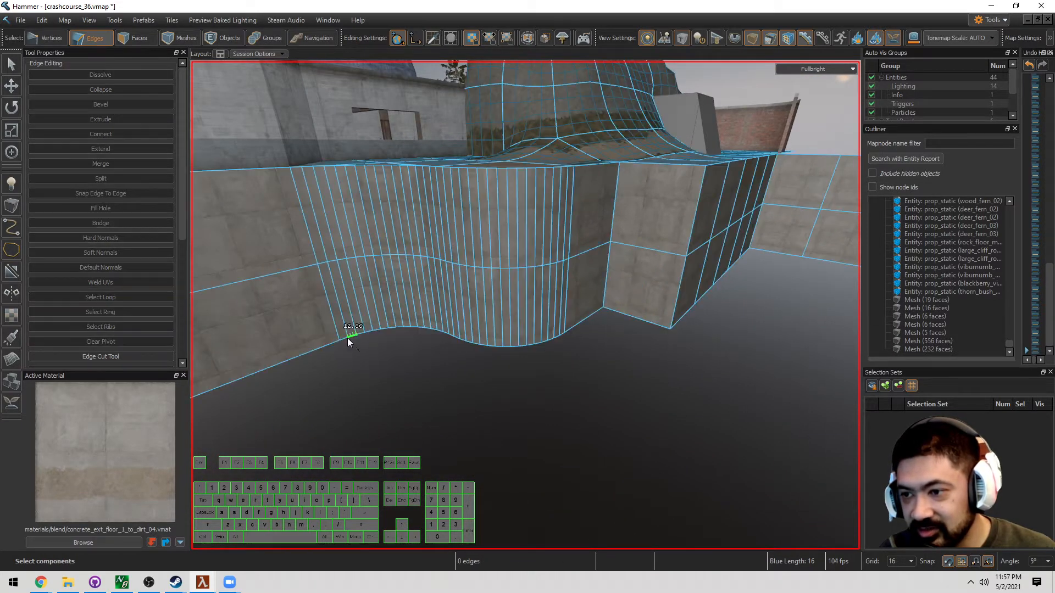
double_click(562, 335)
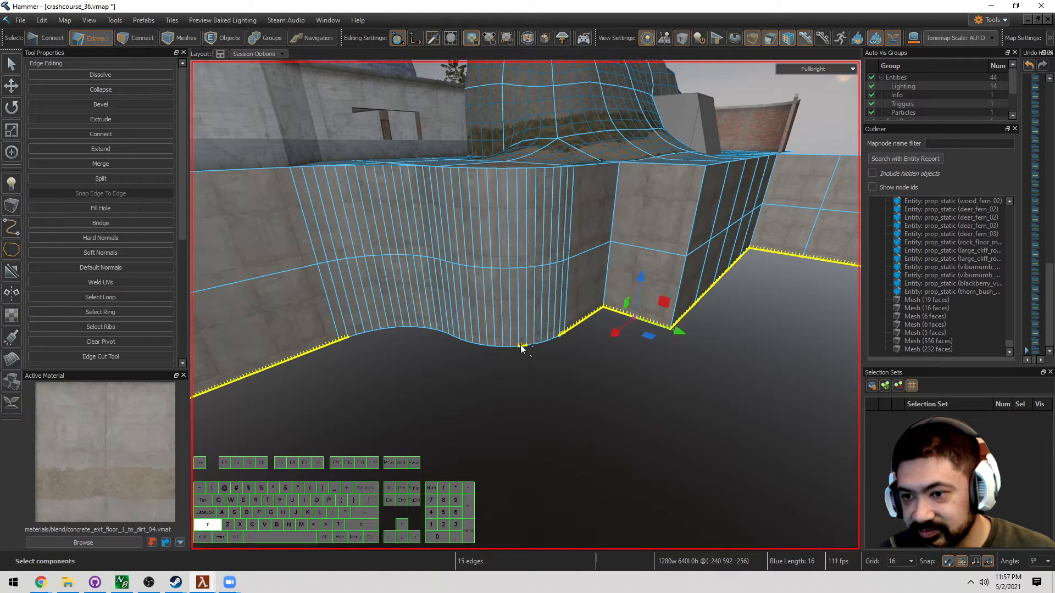
key(ctrl+z)
key(ctrl+z)
key(ctrl+z)
key(ctrl+z)
key(ctrl+z)
key(ctrl+z)
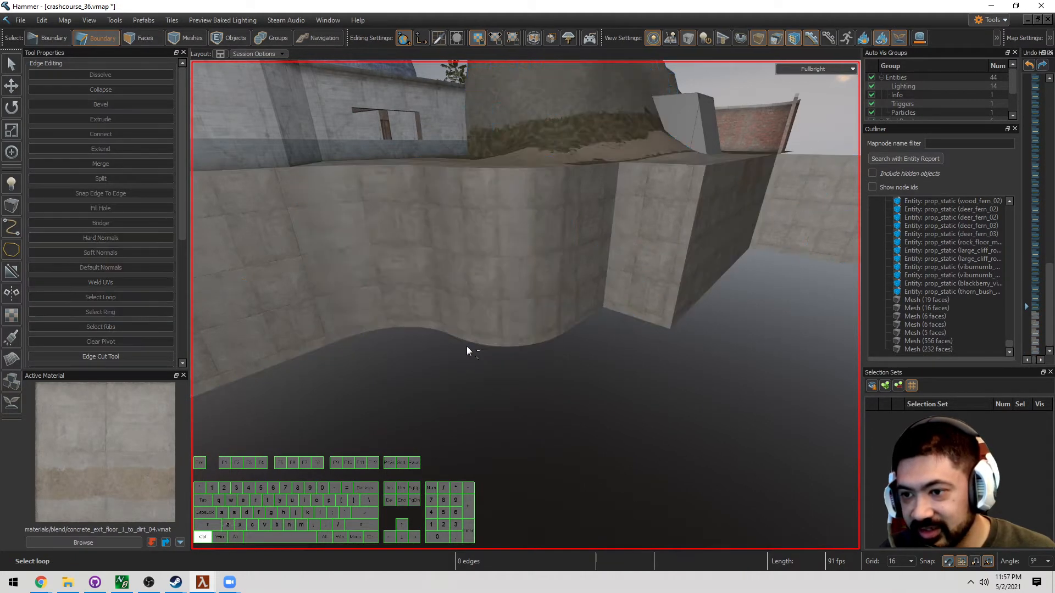
Place the pivot at the centre of the floor's open edge loop
key(s)
right_drag(513, 378, 525, 306)
key(w)
key(s)
key(w)
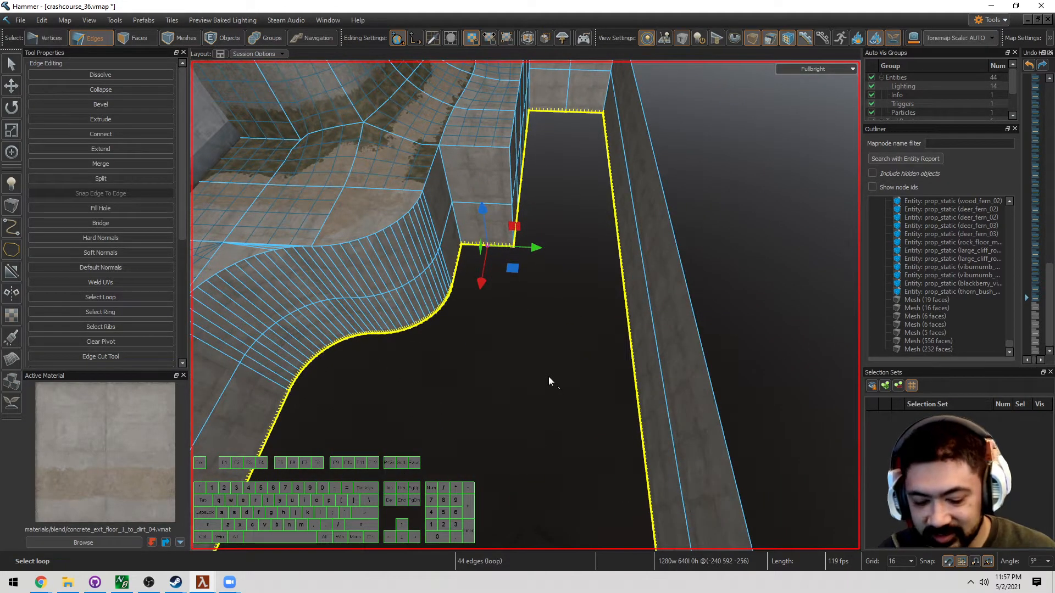
key(Insert)
drag(507, 266, 548, 338)
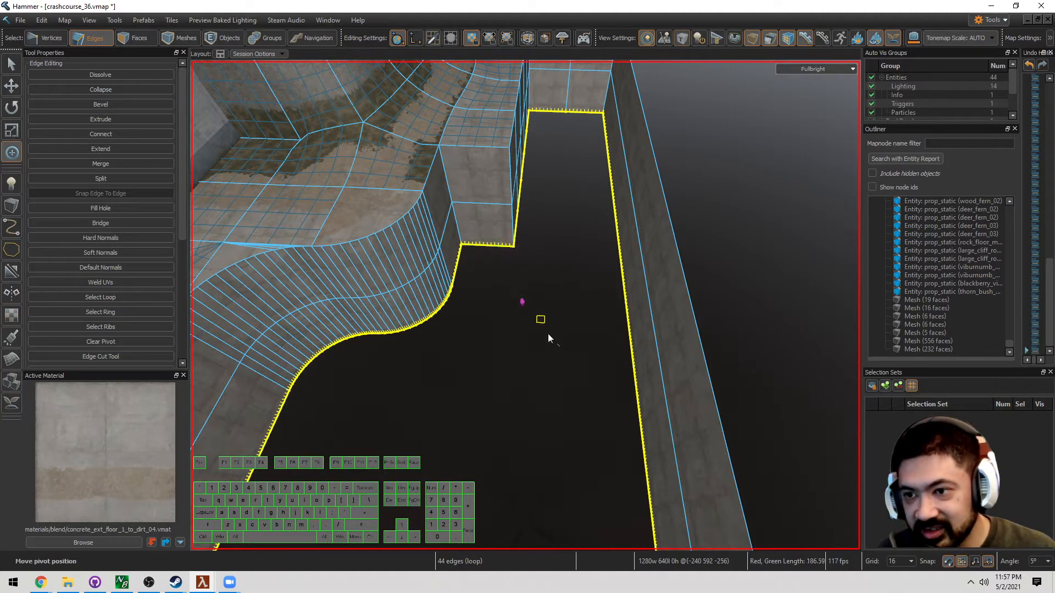
drag(569, 410, 569, 410)
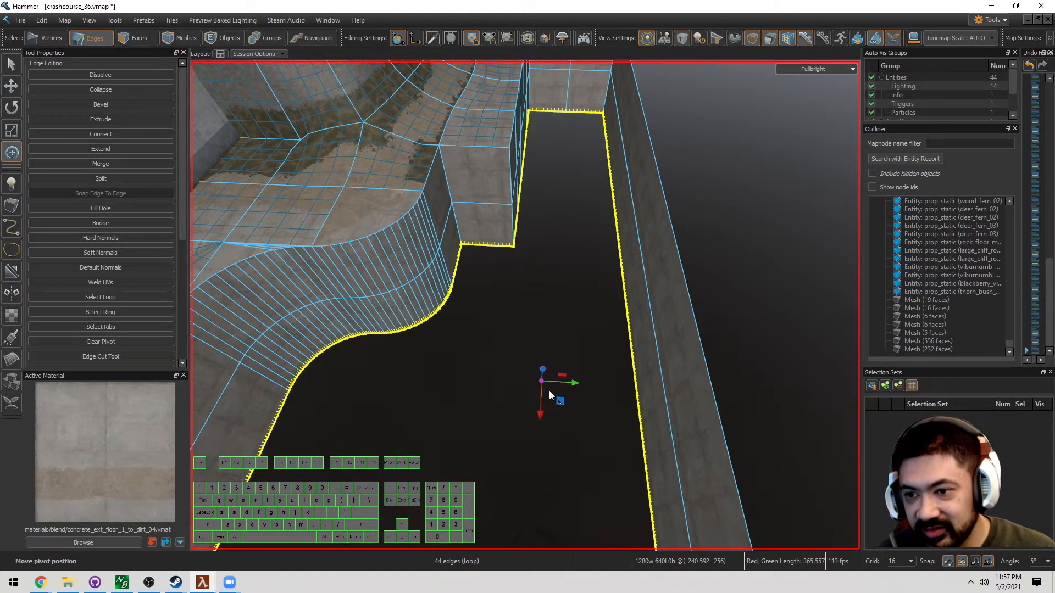
Extrude the edge loop inward, scaling it to 0.64
key(s)
right_drag(549, 391, 552, 411)
key(d)
key(w)
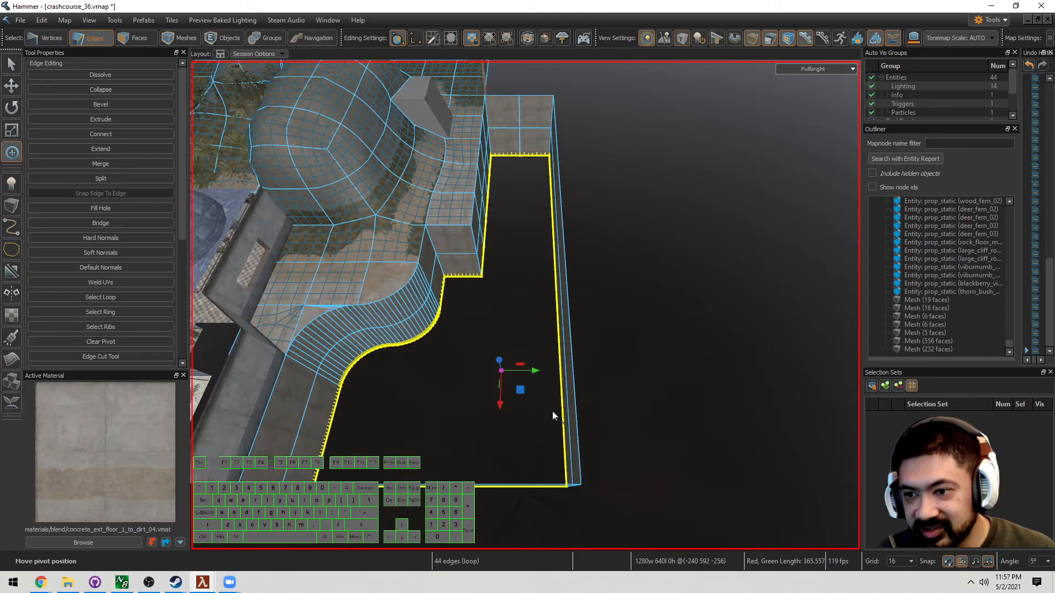
key(r)
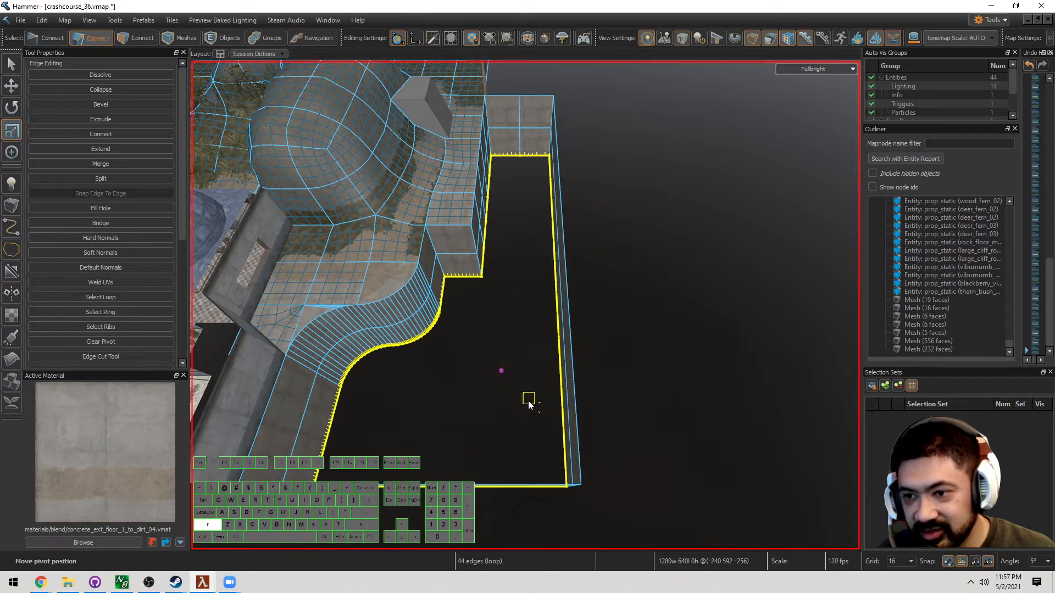
shift+drag(528, 401, 519, 389)
Lower the inner edge loop by 80 units on Z
key(w)
key(a)
right_drag(519, 389, 525, 306)
key(d)
key(w)
key(s)
key(a)
key(t)
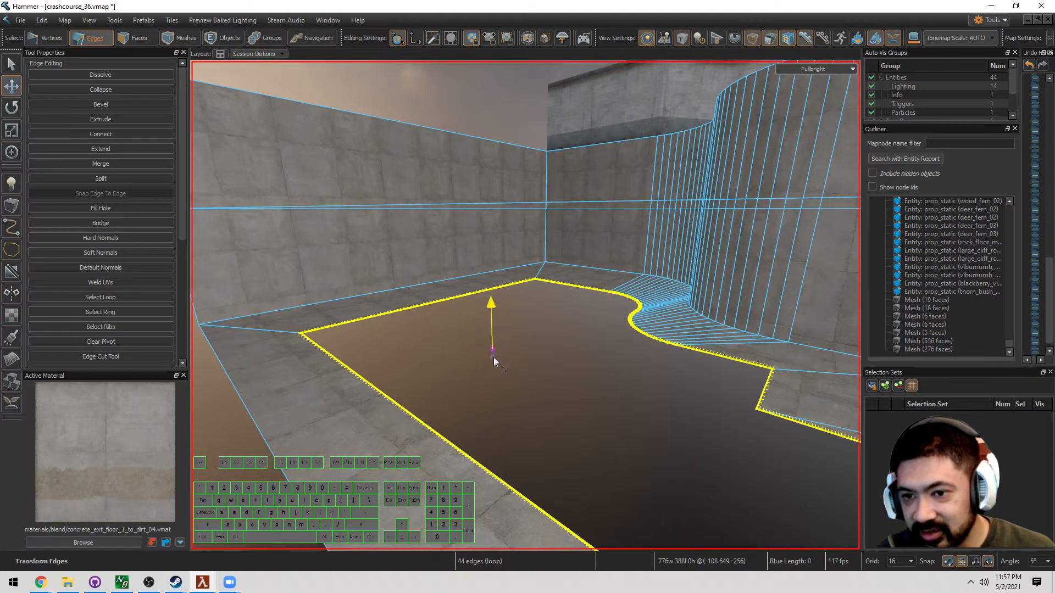
drag(494, 357, 503, 417)
Shift the narrow channel's five side edges and far-end edge right to line up with the wall
key(w)
right_drag(503, 416, 525, 306)
key(s)
key(d)
key(w)
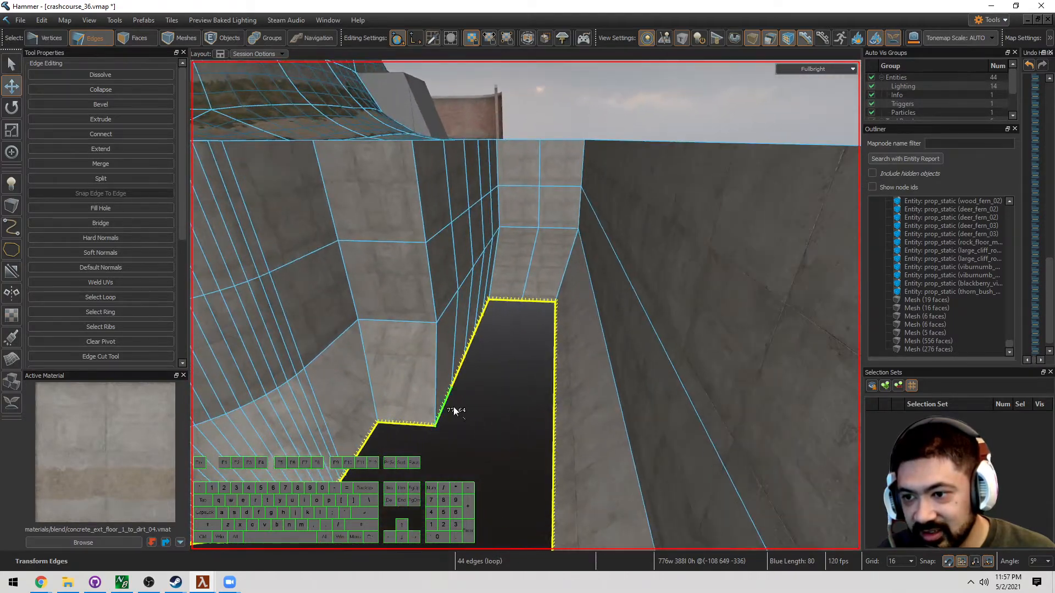
click(452, 405)
shift+double_click(488, 310)
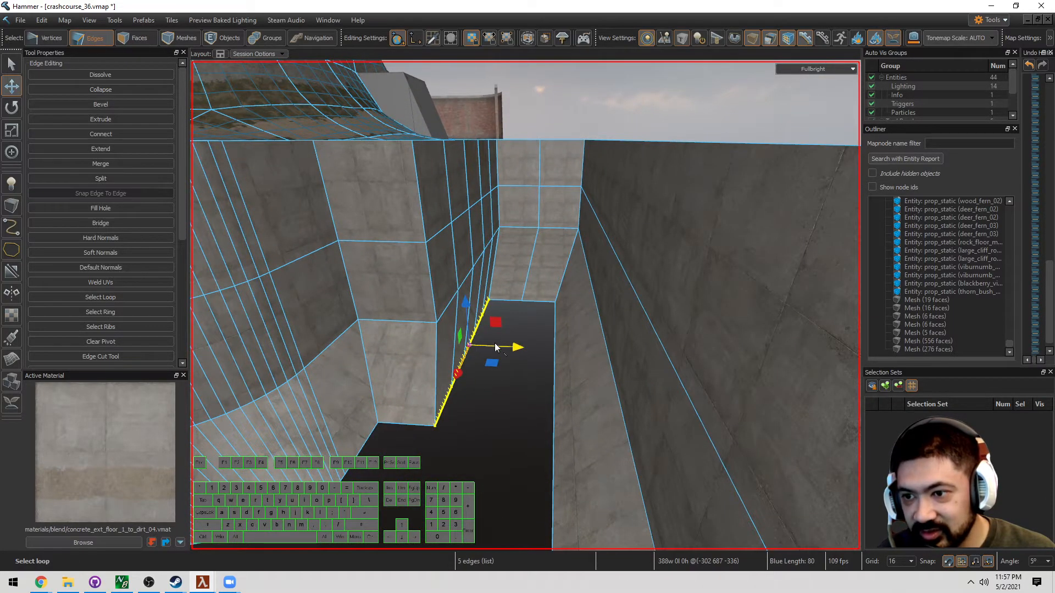
drag(495, 345, 522, 346)
click(515, 301)
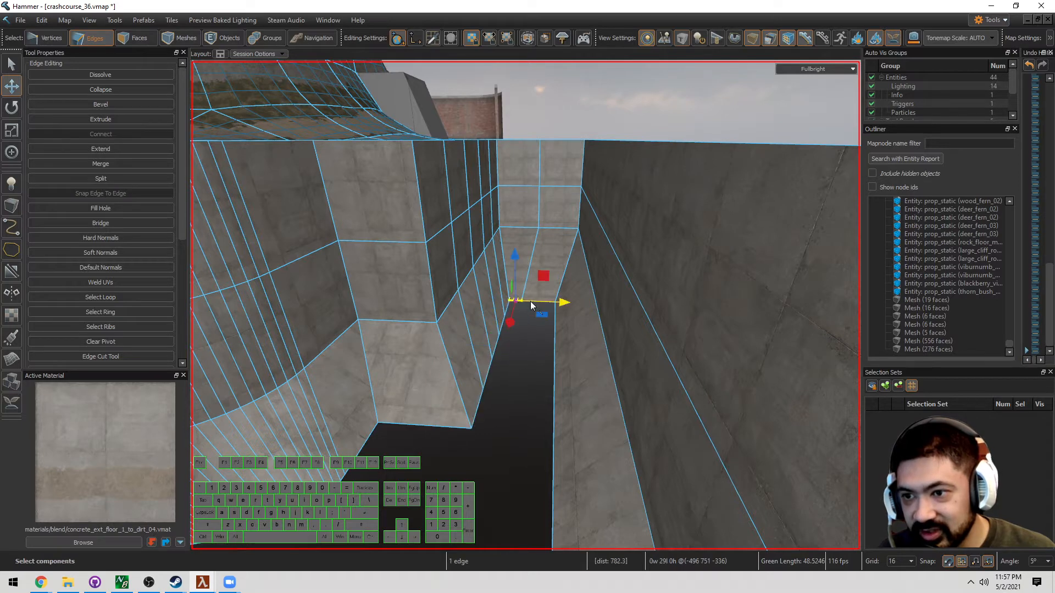
drag(530, 302, 532, 302)
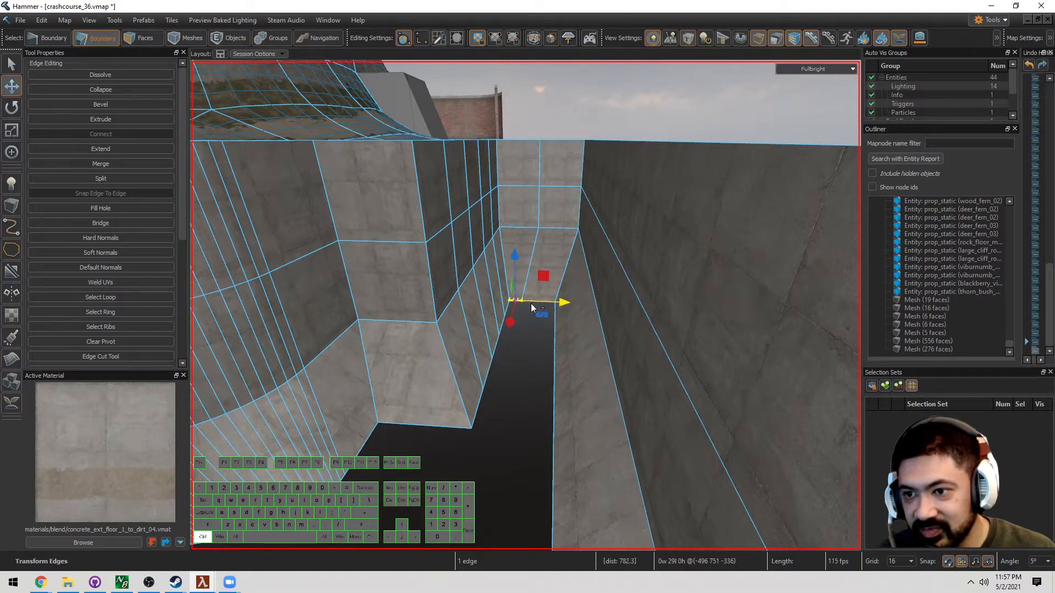
Survey the pit from above and clear the edge selection
right_drag(532, 288, 525, 305)
key(s)
key(a)
key(d)
key(w)
key(s)
click(574, 374)
Select the whole edge loop around the pit's bottom in Edges mode
key(5)
mouse_move(575, 373)
right_down()
mouse_move(525, 306)
mouse_move(573, 389)
right_up()
key(s)
key(w)
key(2)
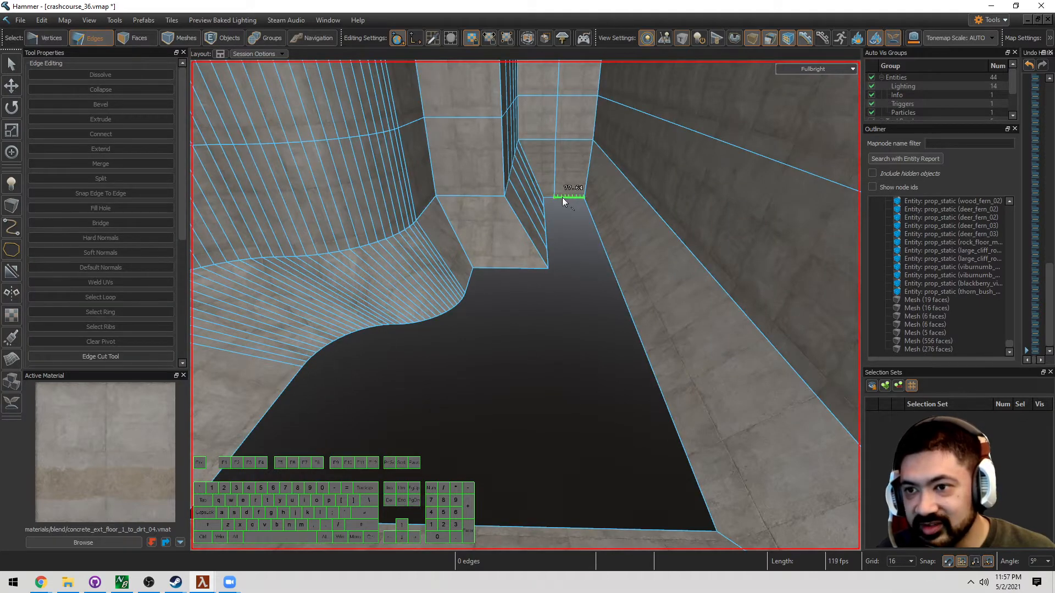
right_drag(562, 196, 546, 218)
double_click(522, 263)
Fill the pit's bottom opening with a floor face using P, then clear the selection
key(s)
key(d)
mouse_move(522, 264)
right_down()
mouse_move(525, 305)
mouse_move(523, 261)
right_up()
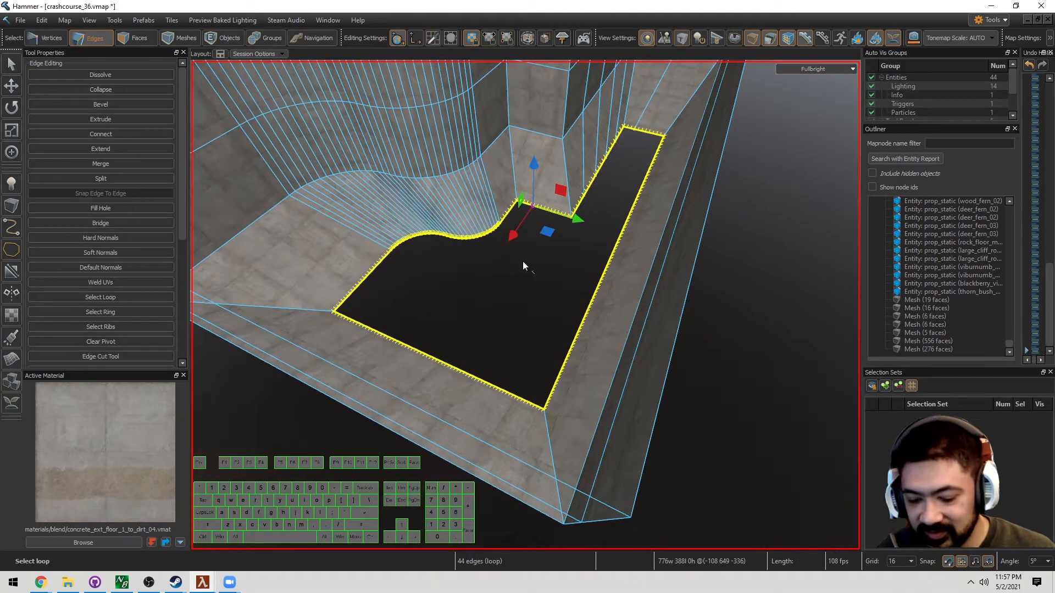
key(p)
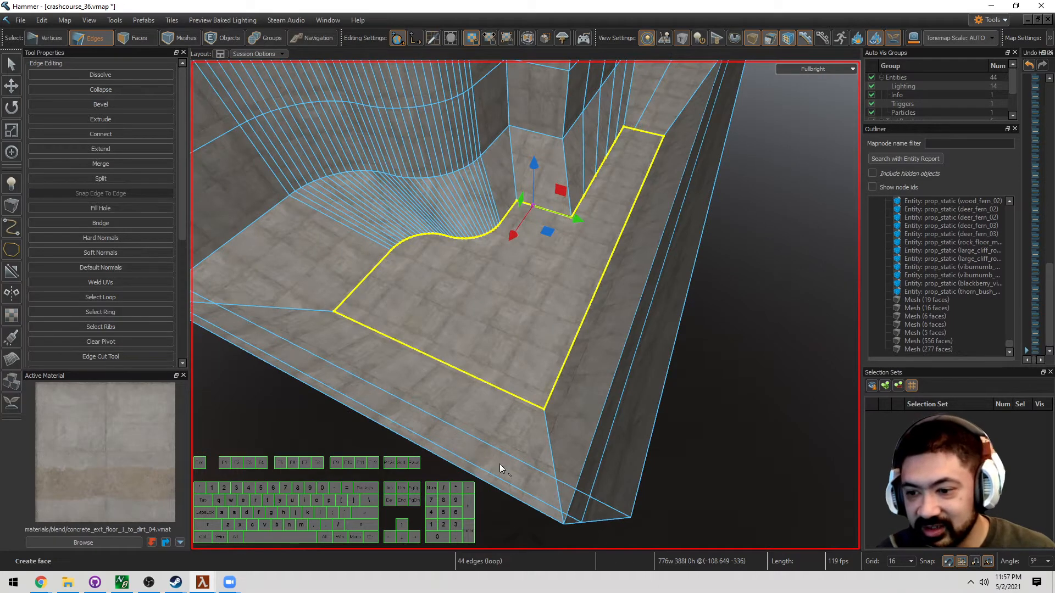
right_drag(541, 404, 509, 306)
key(5)
key(Escape)
Save the map from the File menu
key(w)
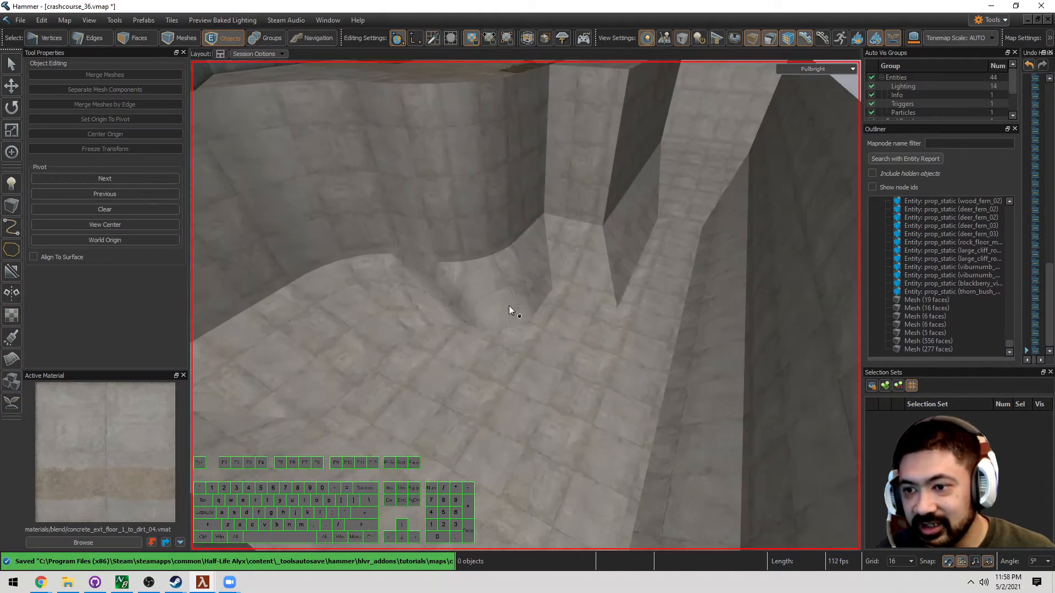
click(20, 20)
click(41, 87)
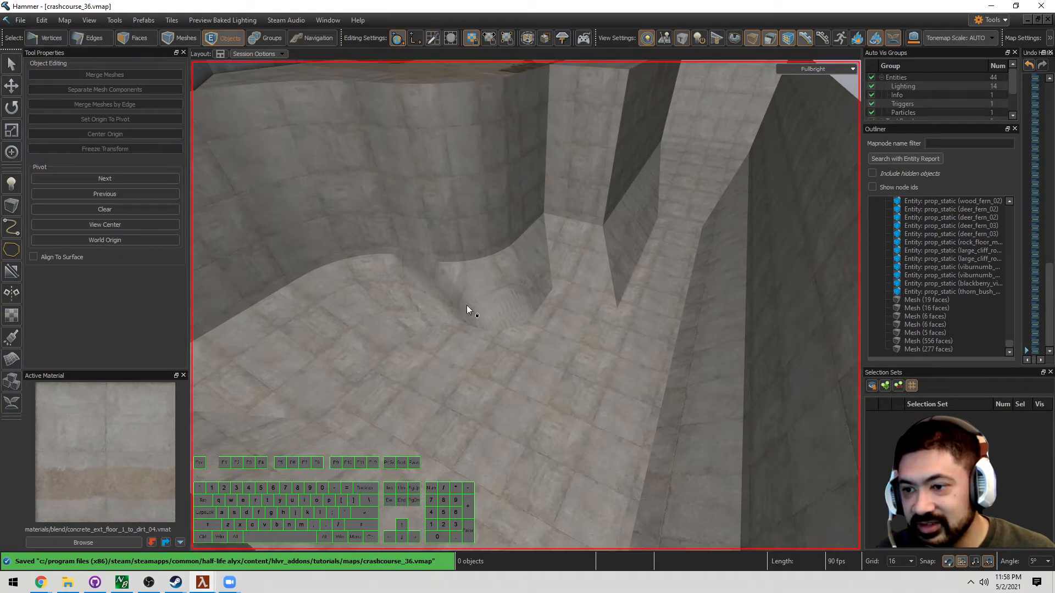
Delete the pit's floor face and select the hole's long bottom edge
key(3)
click(579, 327)
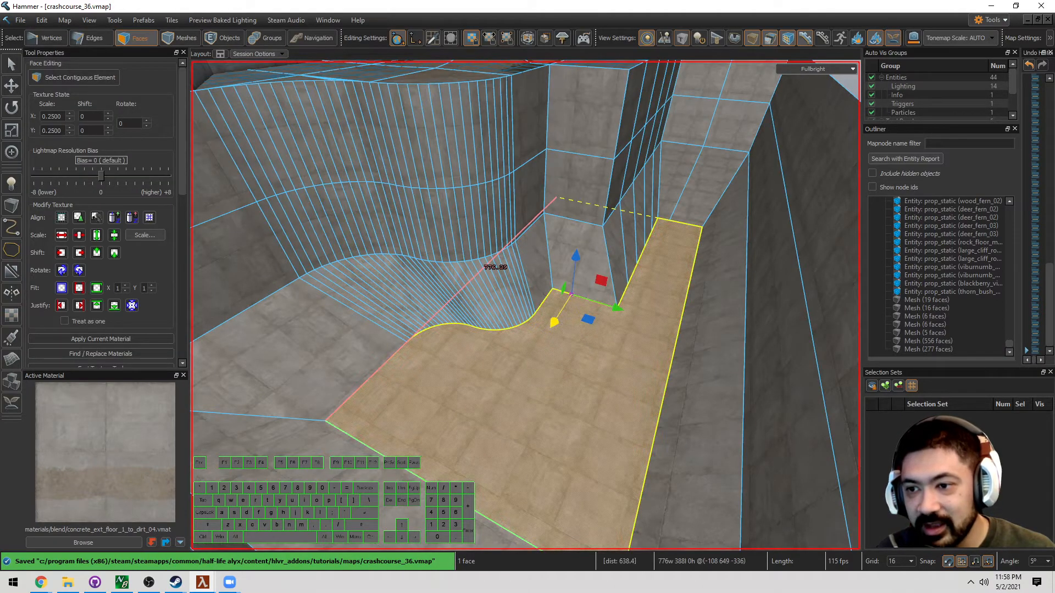
right_drag(556, 361, 525, 305)
key(w)
key(s)
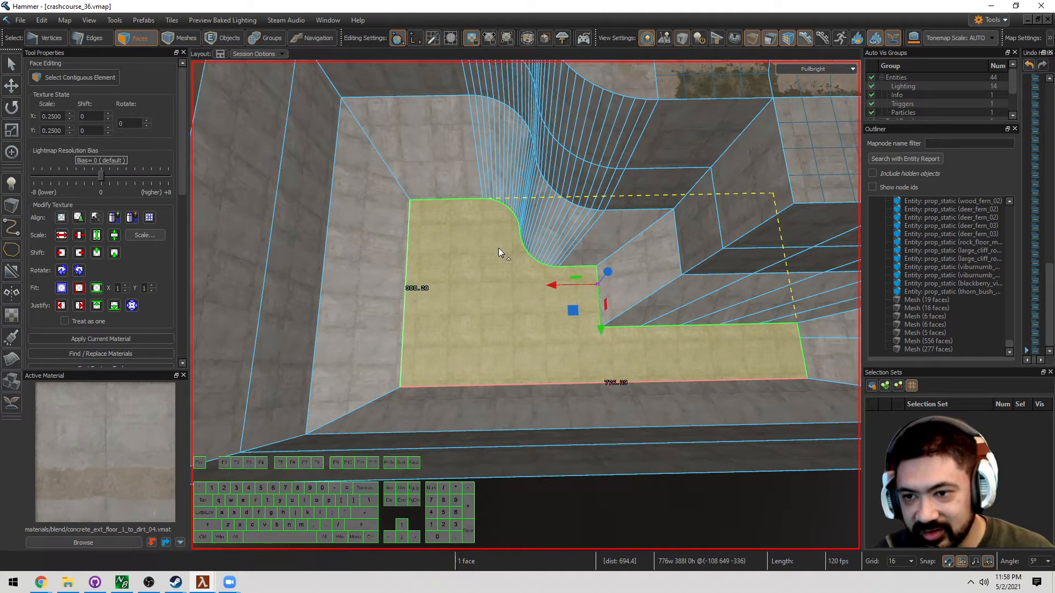
key(Delete)
key(2)
click(483, 385)
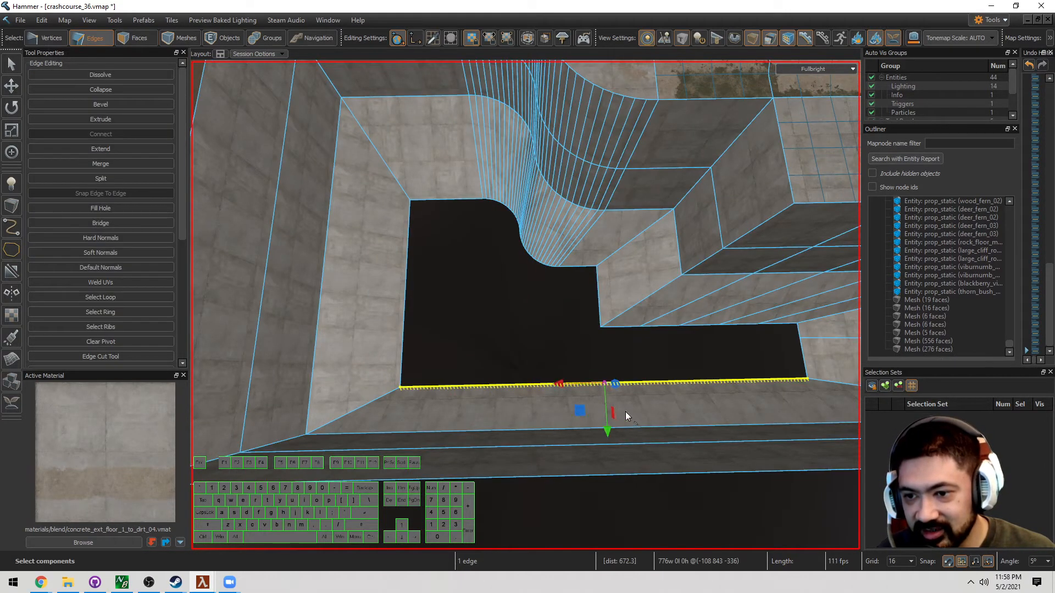
Extrude the bottom edge partway across the hole and move the short vertical edge left
shift+drag(624, 413, 406, 306)
click(599, 298)
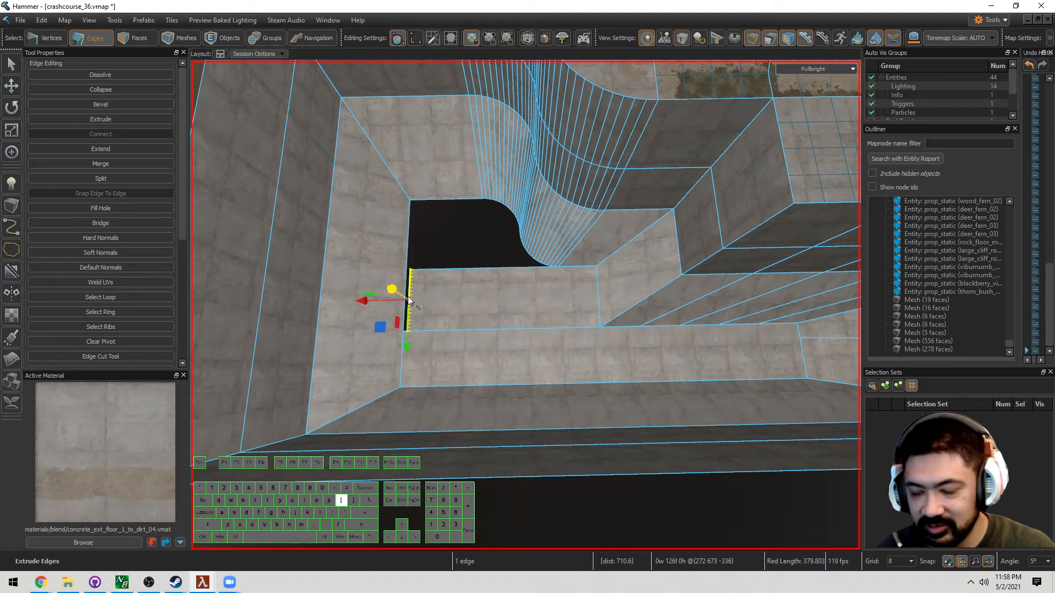
key(w)
drag(437, 285, 435, 281)
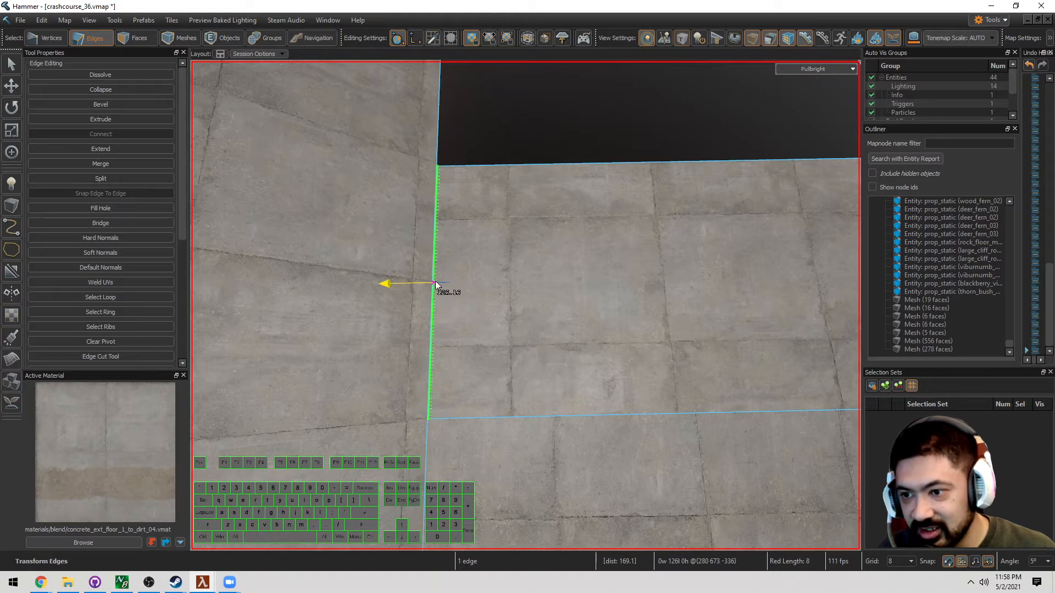
key(Escape)
key(z)
key(s)
key(z)
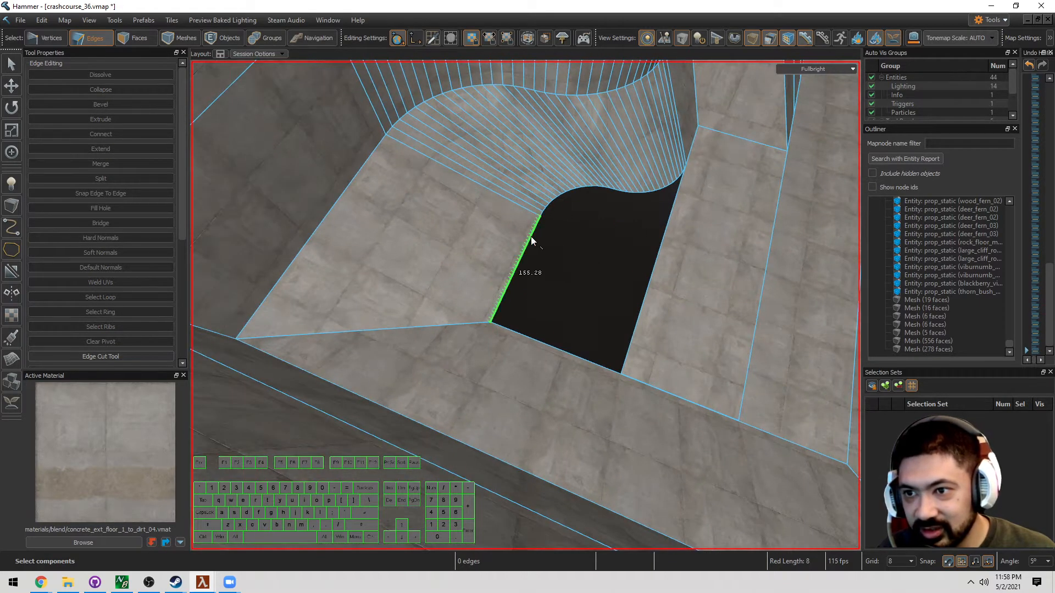
Extrude the hole's left side edge rightward as a new face, then undo it
click(532, 242)
shift+drag(521, 269, 634, 292)
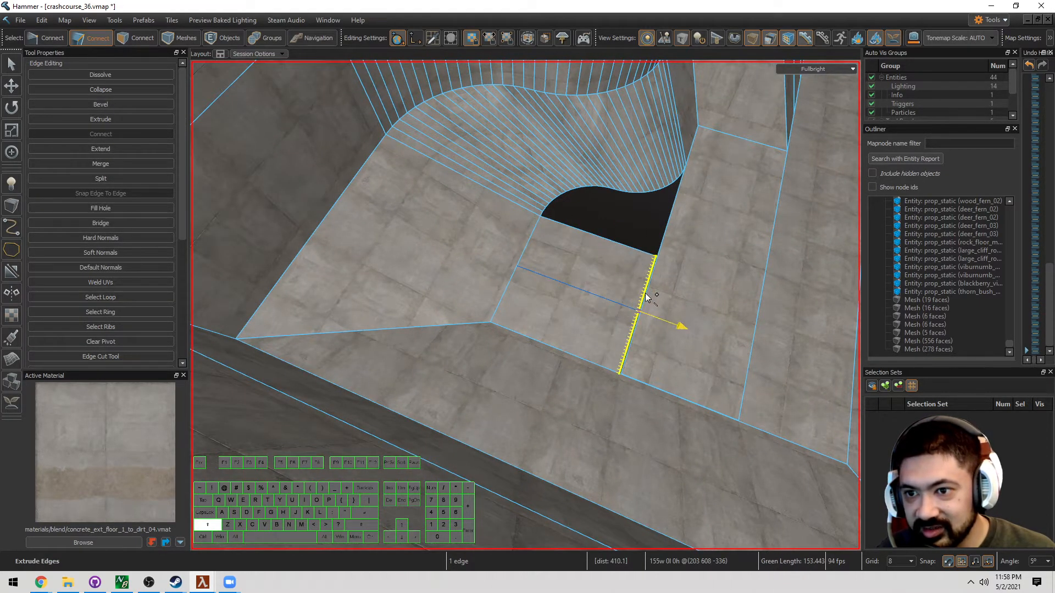
key(z)
key(w)
key(z)
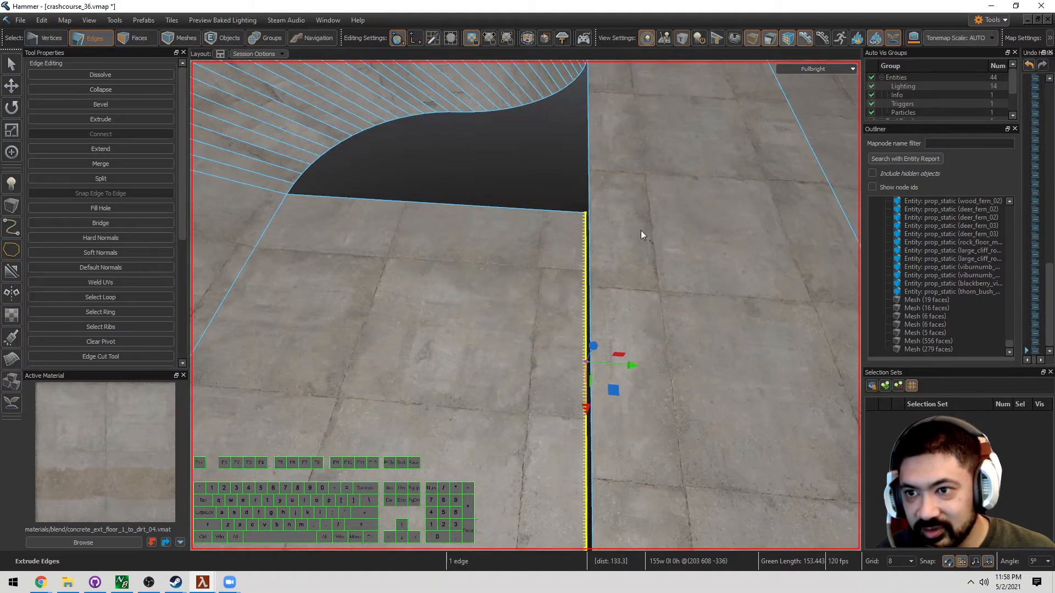
scroll(640, 230, down, 2)
key(s)
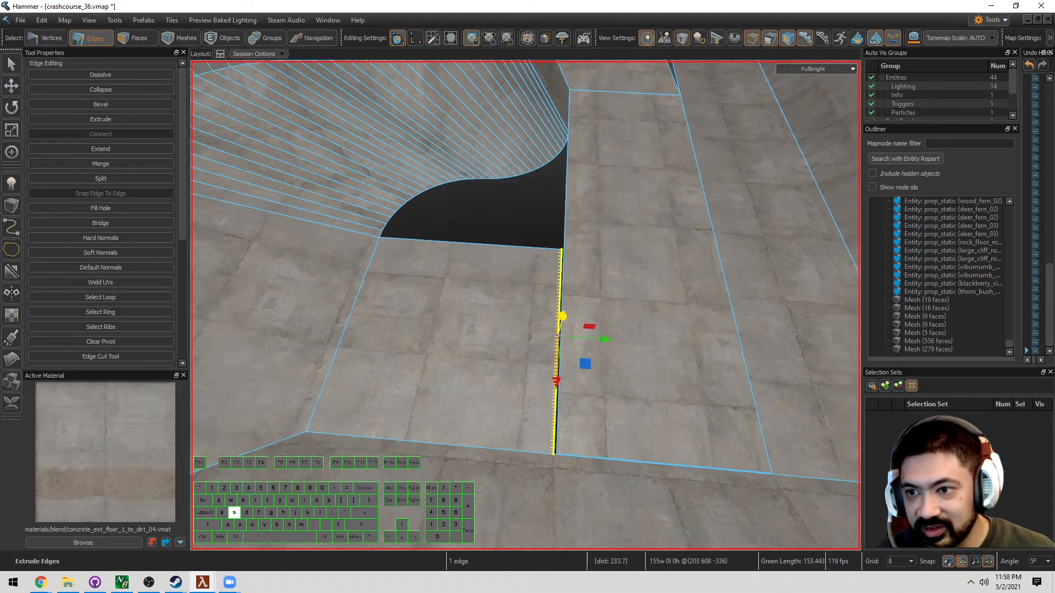
right_drag(562, 314, 567, 311)
key(ctrl+z)
Try moving and extruding the hole's right edge leftward, then undo back to the open hole
click(565, 272)
key(t)
drag(623, 261, 543, 221)
key(ctrl+z)
shift+drag(628, 268, 537, 224)
key(ctrl+z)
key(ctrl+z)
key(ctrl+z)
key(ctrl+z)
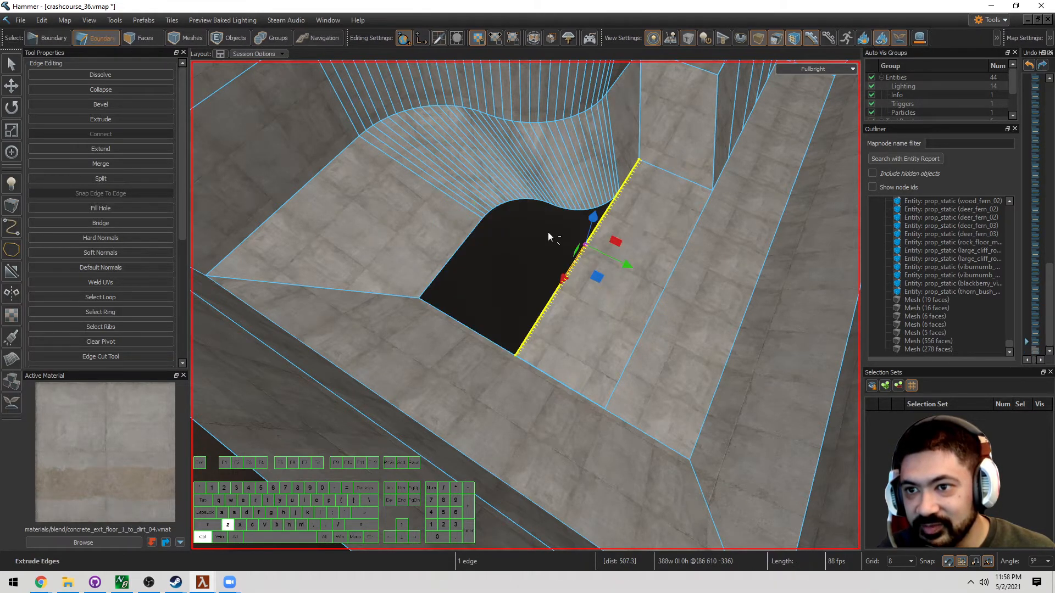
key(ctrl+z)
key(ctrl+z)
key(ctrl+z)
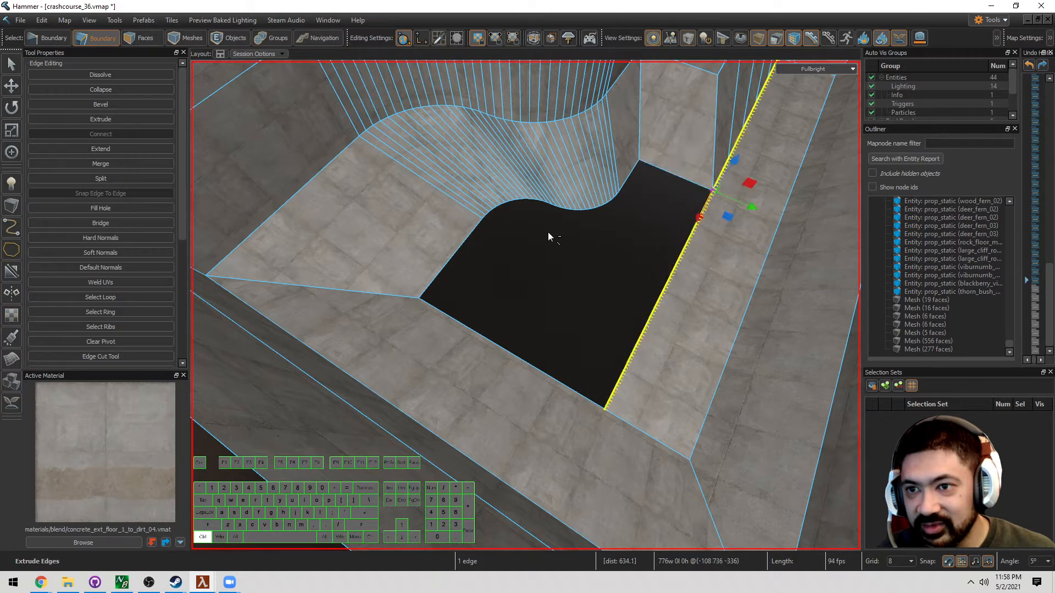
Fill the hole's whole edge loop with a single floor face
double_click(696, 183)
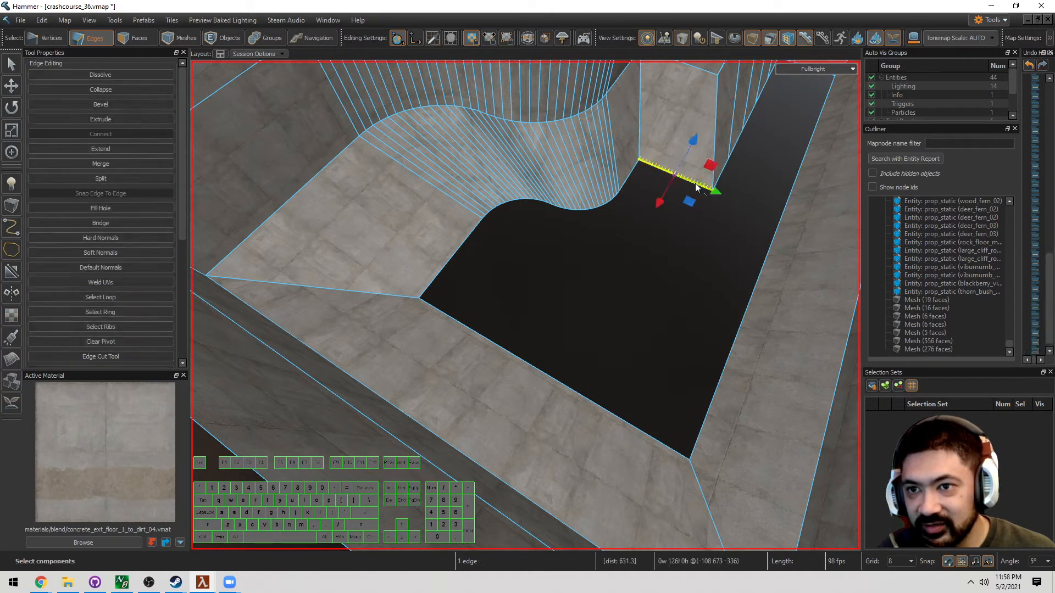
key(p)
key(s)
key(d)
right_drag(694, 183, 607, 291)
click(595, 258)
Select the new floor face in Faces mode, view it across the level, then deselect it
key(3)
key(w)
key(d)
click(570, 330)
key(w)
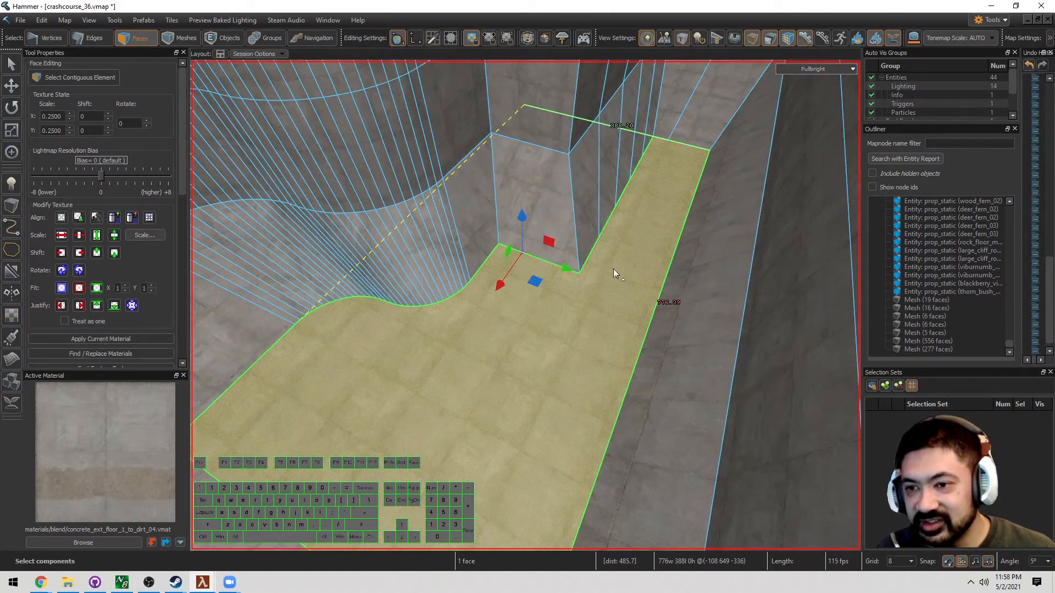
key(s)
right_drag(544, 299, 571, 307)
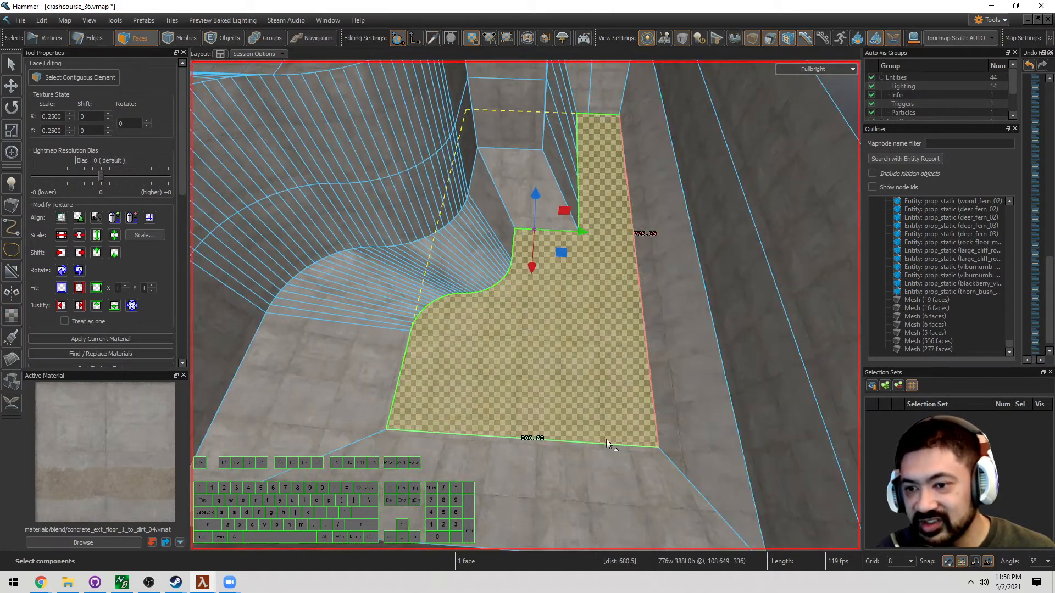
key(s)
right_drag(625, 355, 526, 305)
key(d)
click(657, 393)
In Edges mode, extrude the floor's outer edge into a new strip, pushing it out another 8 units
key(w)
key(d)
key(w)
key(a)
key(w)
key(2)
click(618, 288)
key(d)
shift+drag(577, 356, 659, 340)
key(s)
right_drag(525, 305, 525, 306)
Select the strip's corner edge, undo a stray inward move, and shift the end edge 8 units outward
click(577, 318)
right_click(580, 317)
key(d)
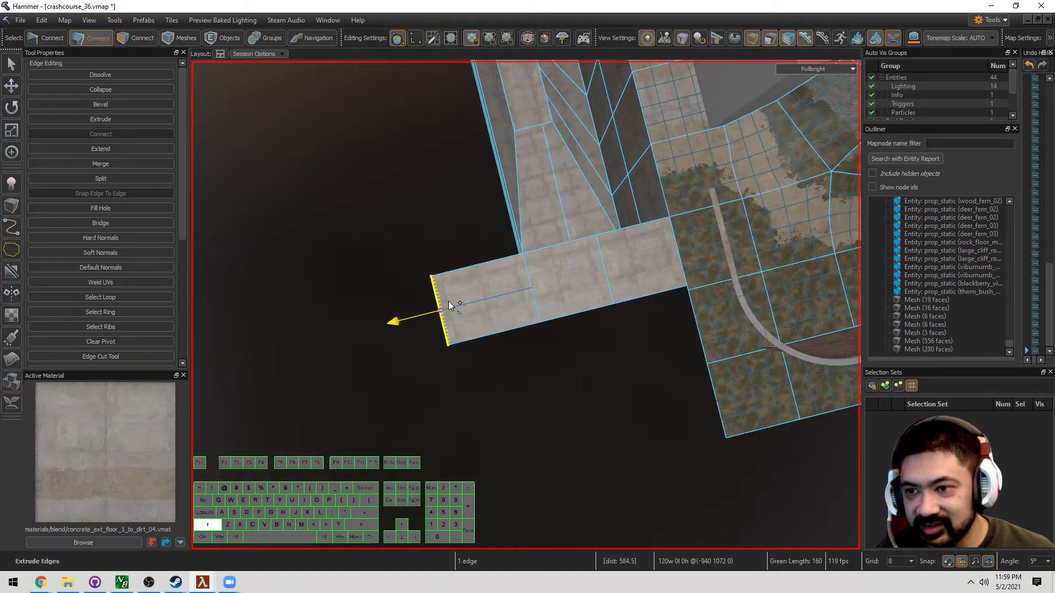
drag(439, 311, 460, 309)
key(ctrl+z)
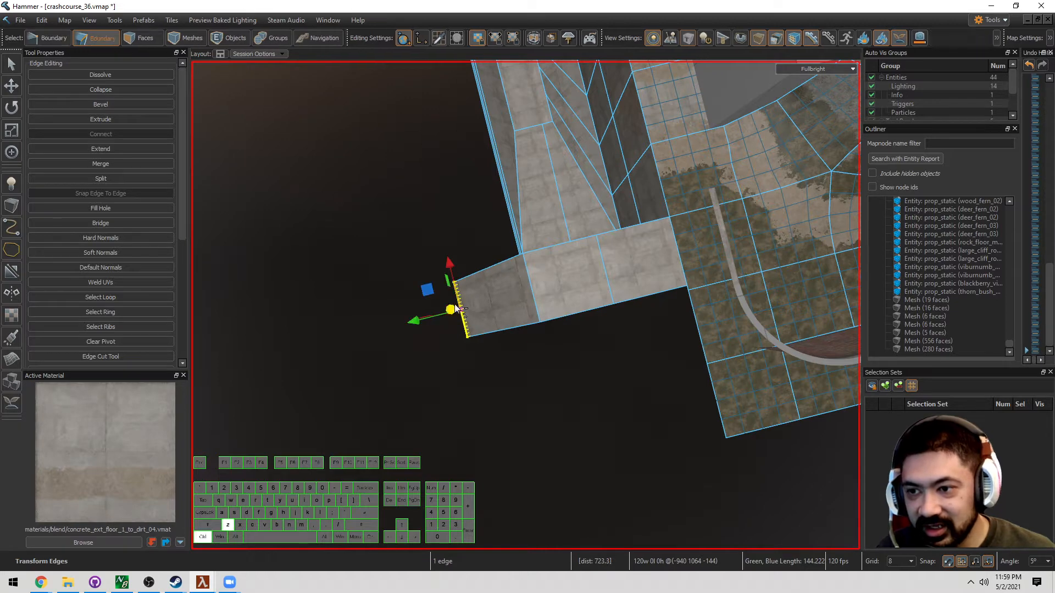
key(w)
key(a)
right_drag(416, 317, 506, 282)
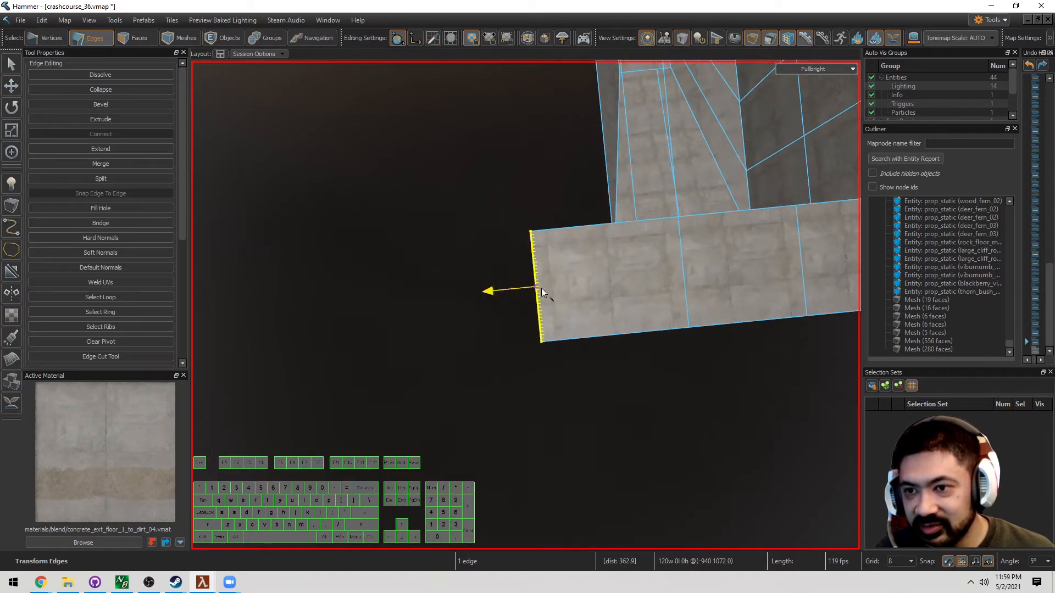
key(w)
right_drag(598, 226, 626, 273)
key(a)
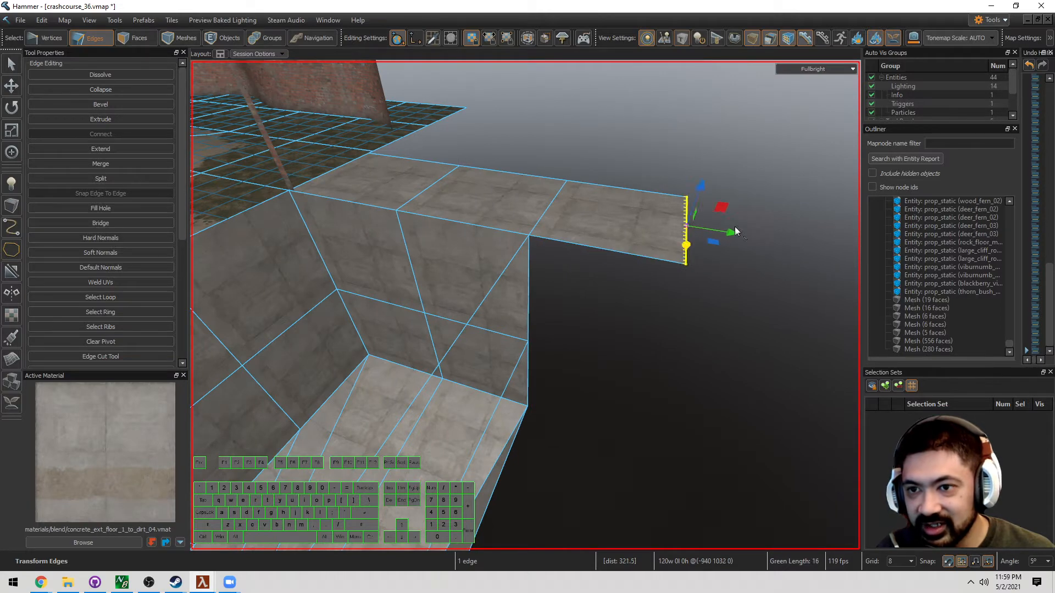
drag(735, 227, 694, 228)
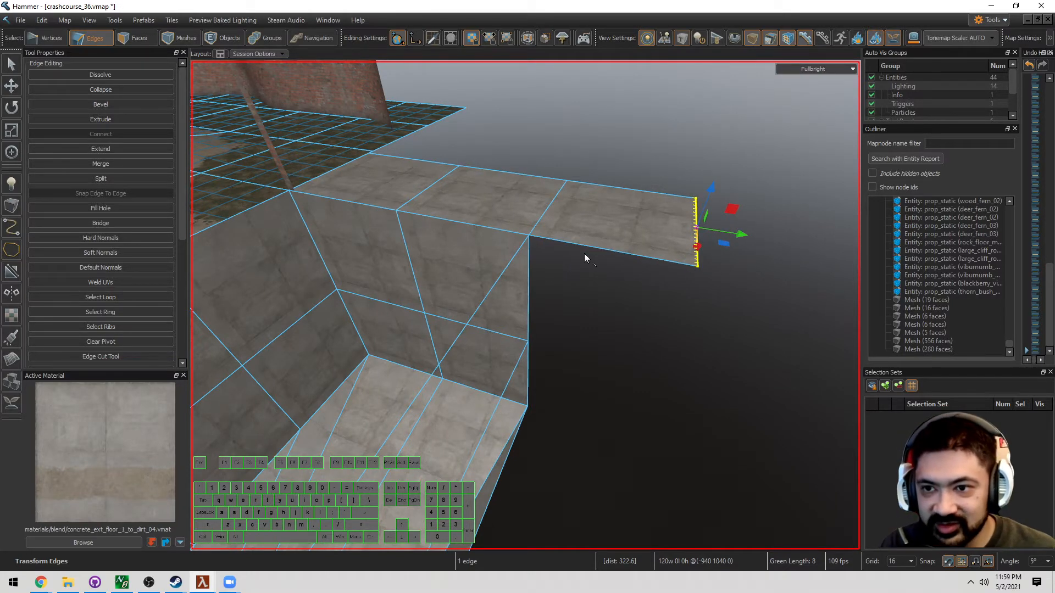
Extrude the lower edge along the wall top leftward to 656 units, then 16 units further
click(585, 251)
right_drag(586, 251, 526, 305)
key(s)
shift+drag(657, 277, 394, 295)
key(a)
right_drag(394, 294, 525, 305)
key(s)
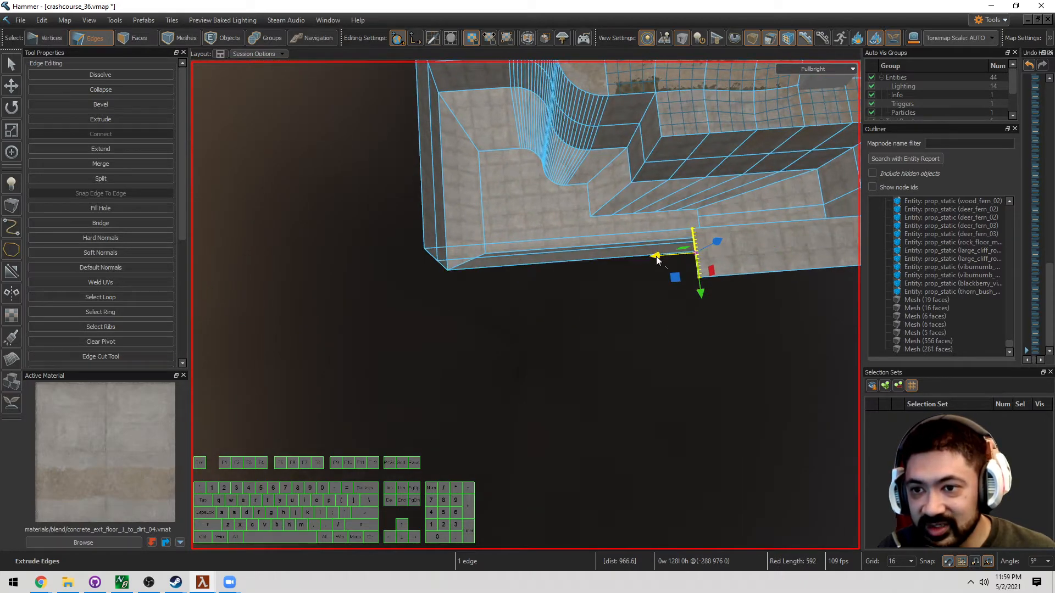
drag(658, 260, 421, 279)
right_drag(422, 279, 525, 305)
Extrude another 128-unit floor strip and a long 624-unit strip leftward, then deselect the edges
key(w)
shift+drag(589, 276, 522, 293)
right_drag(546, 259, 525, 306)
key(s)
key(a)
key(s)
key(a)
shift+drag(636, 266, 407, 296)
click(720, 158)
key(w)
key(a)
right_drag(720, 157, 525, 305)
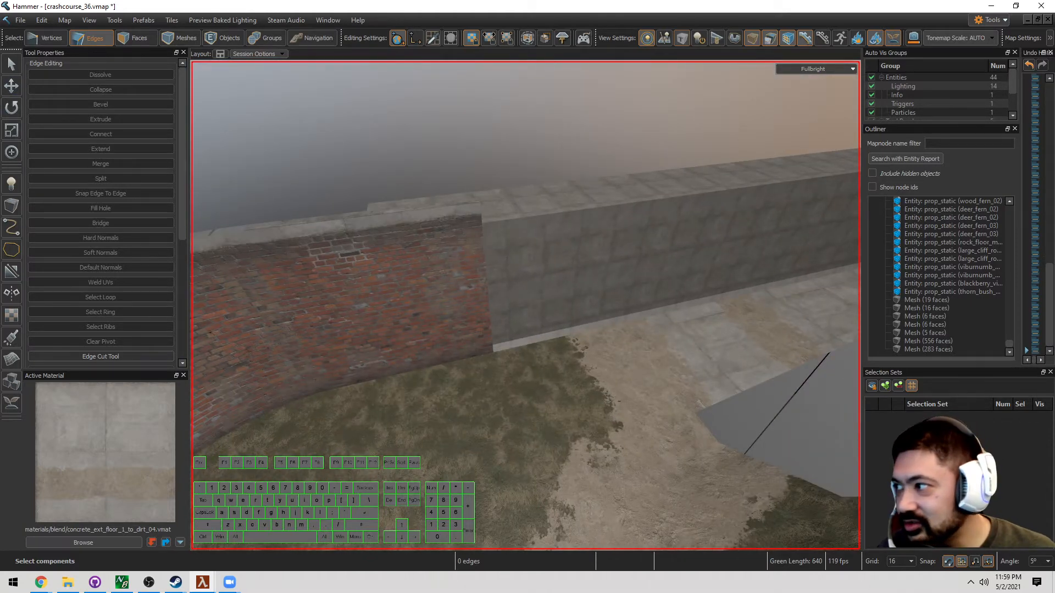
Filter the Models library for 'fence', pick chainlink_fence_001_128 and drag it toward the brick wall
drag(0, 173, 561, 128)
click(429, 141)
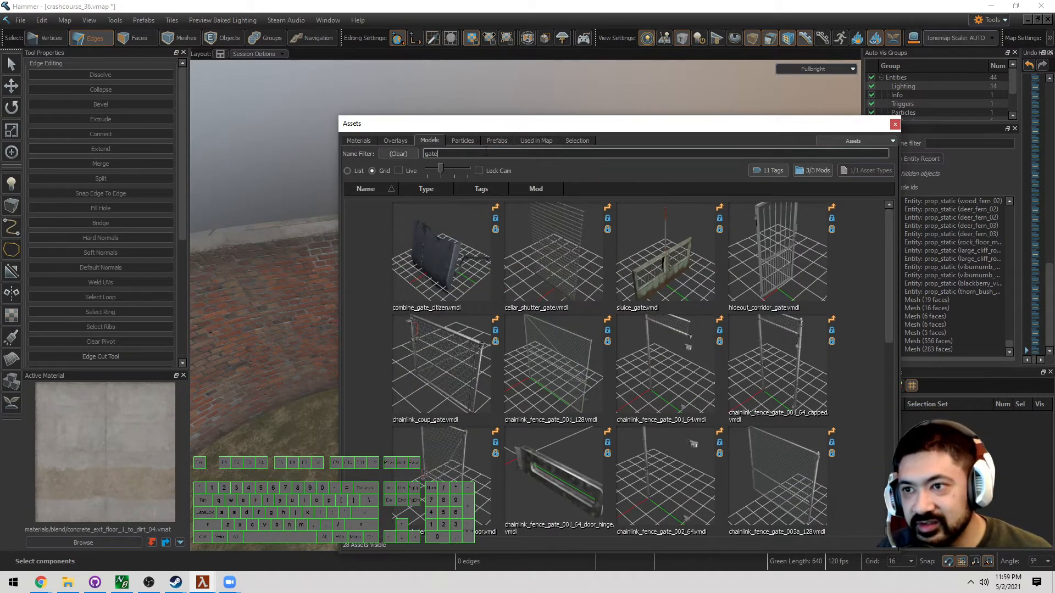
text(ence)
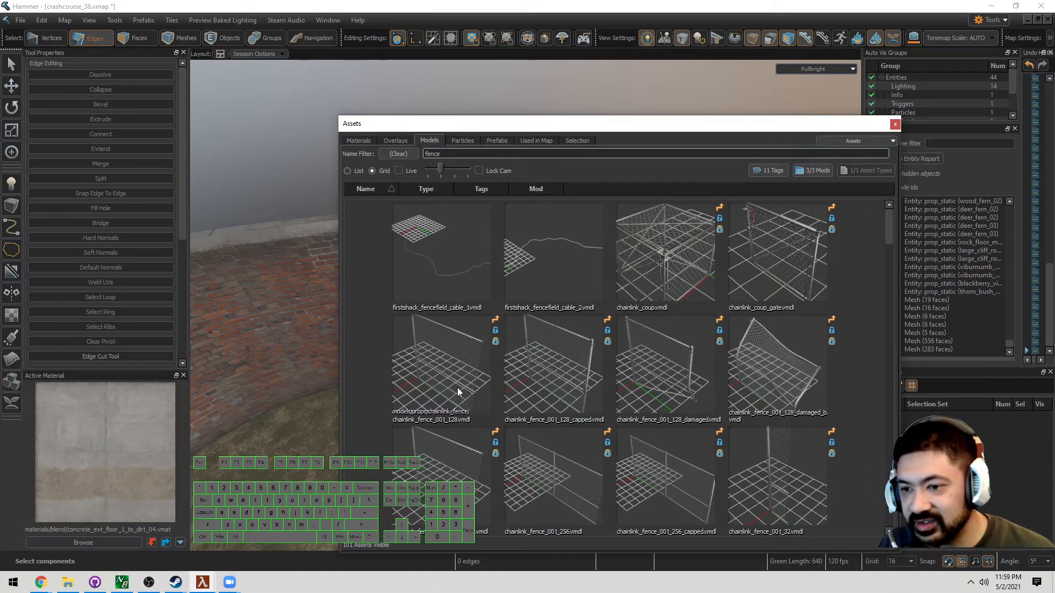
click(401, 334)
drag(522, 130, 0, 129)
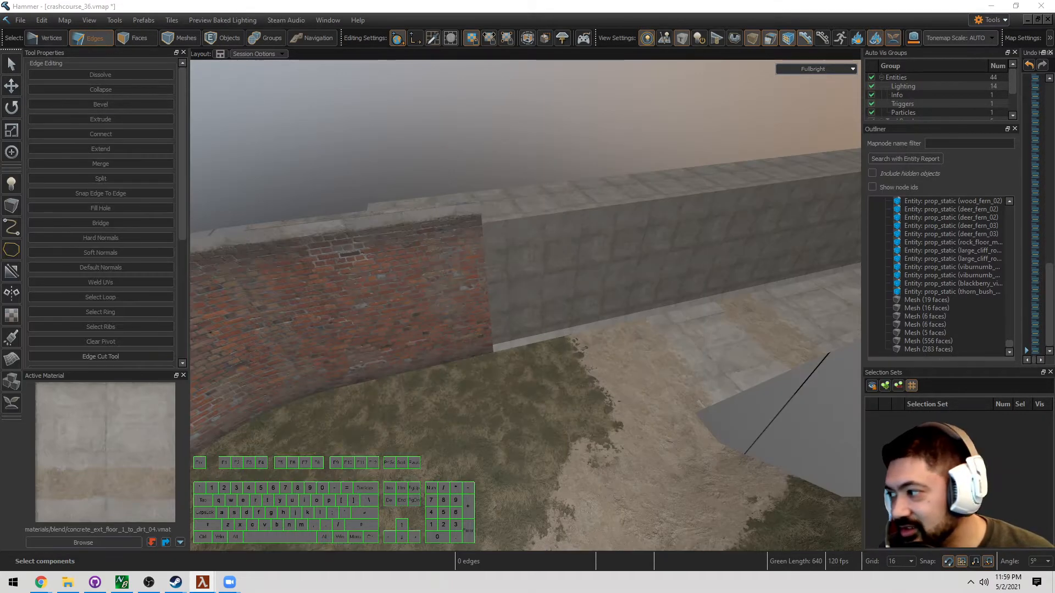
drag(0, 357, 499, 356)
Set the first chainlink fence panel against the wall and clone copies end to end to the right
right_drag(510, 358, 489, 353)
key(d)
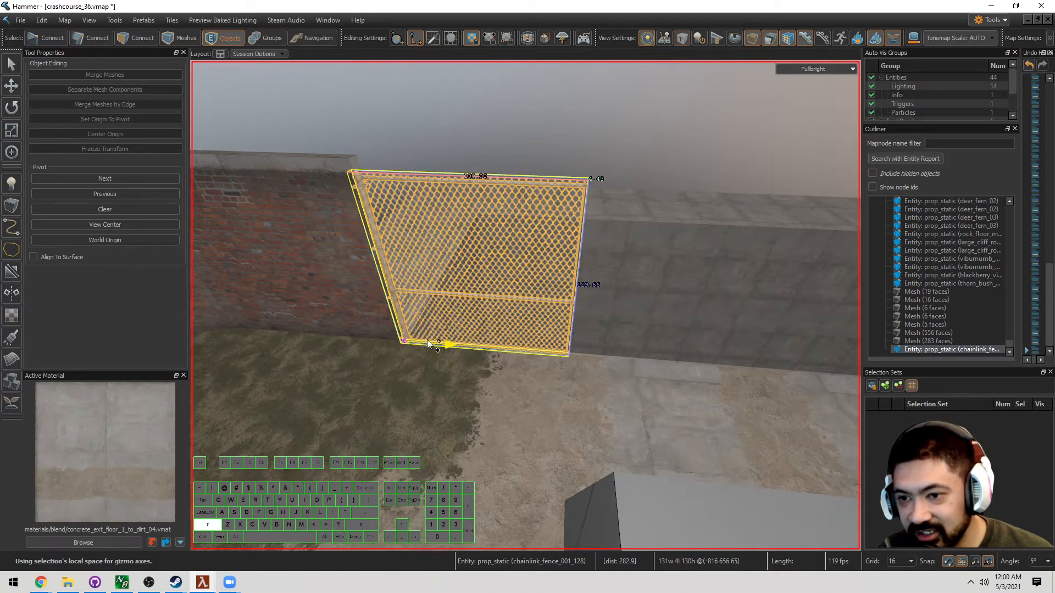
shift+drag(427, 339, 562, 347)
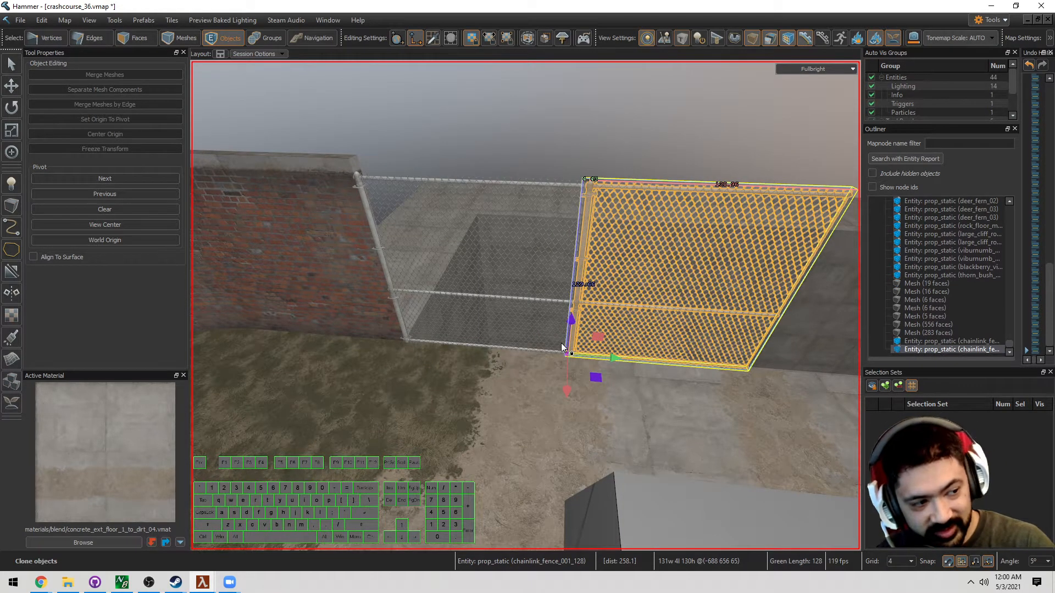
key(d)
key(s)
key(s)
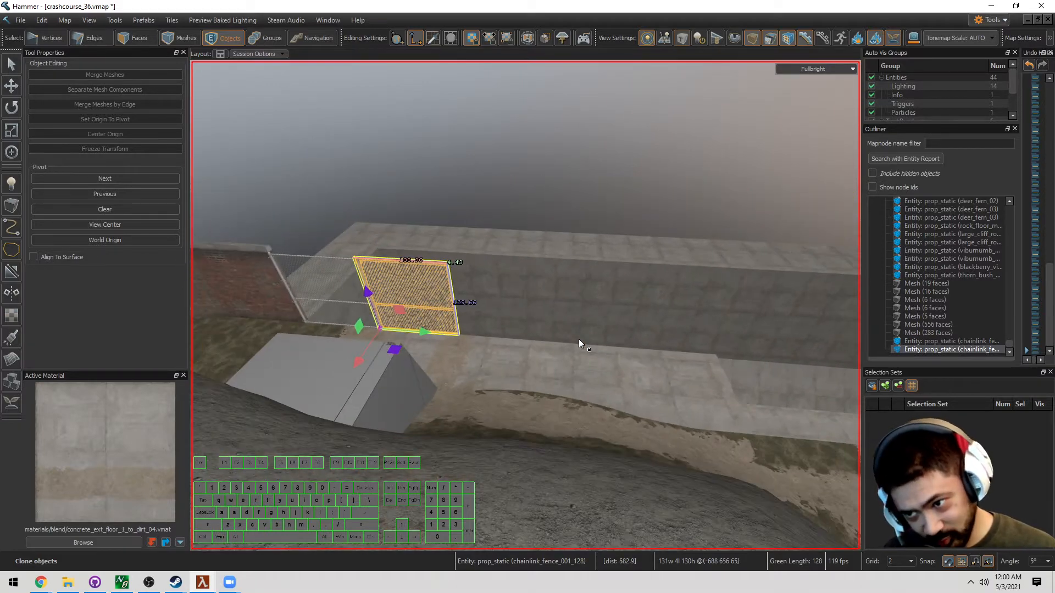
key(w)
key(a)
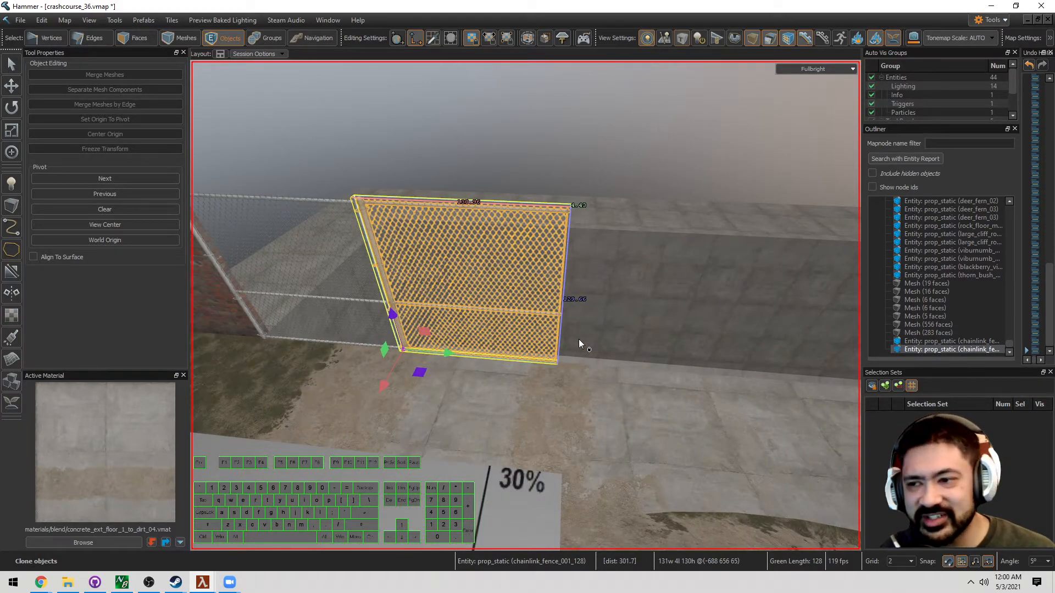
right_drag(579, 338, 430, 342)
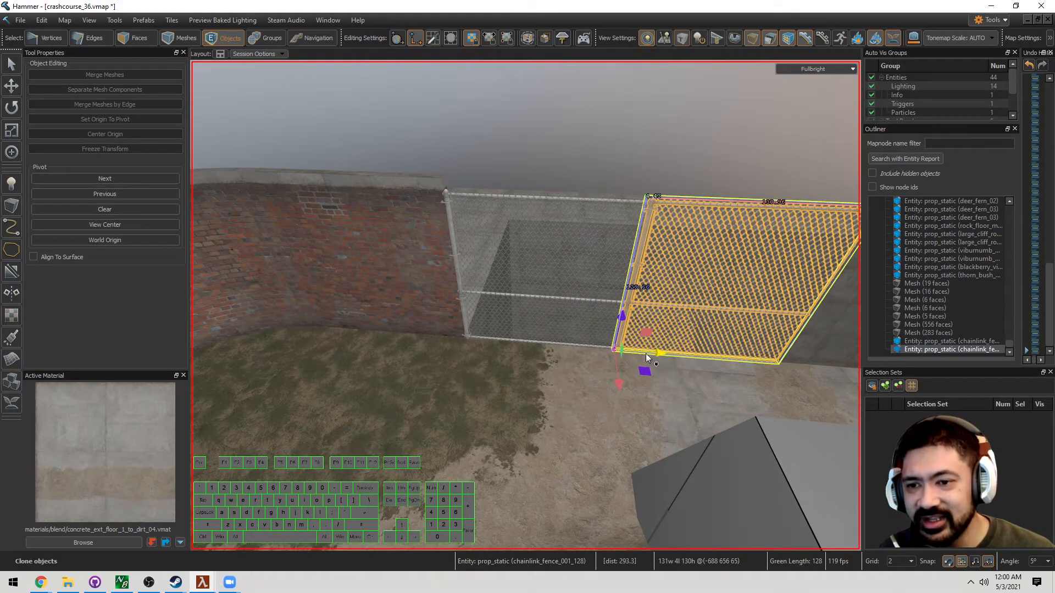
key(d)
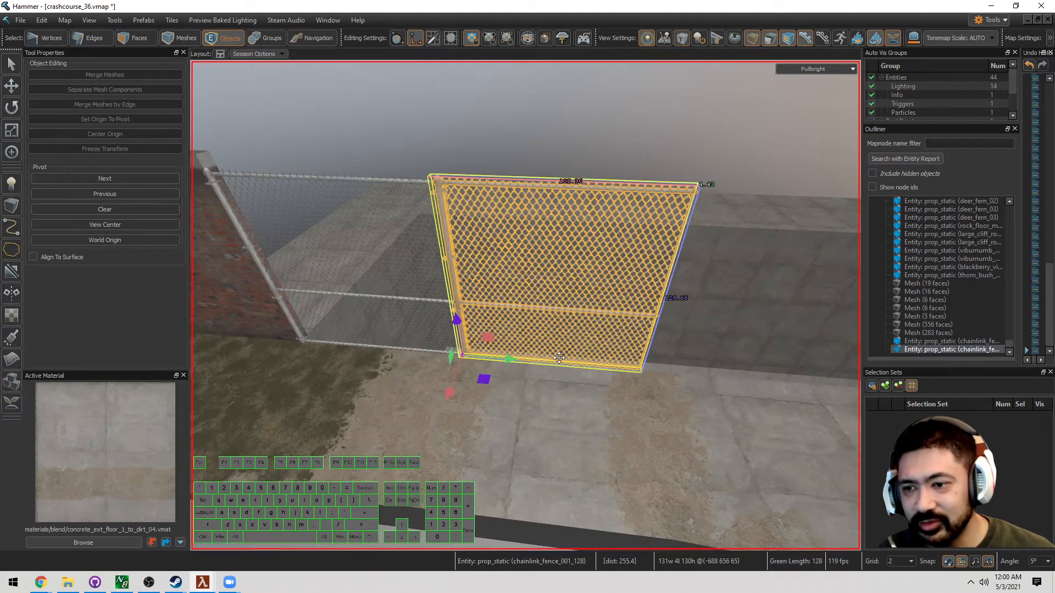
key(s)
key(d)
shift+drag(415, 350, 540, 358)
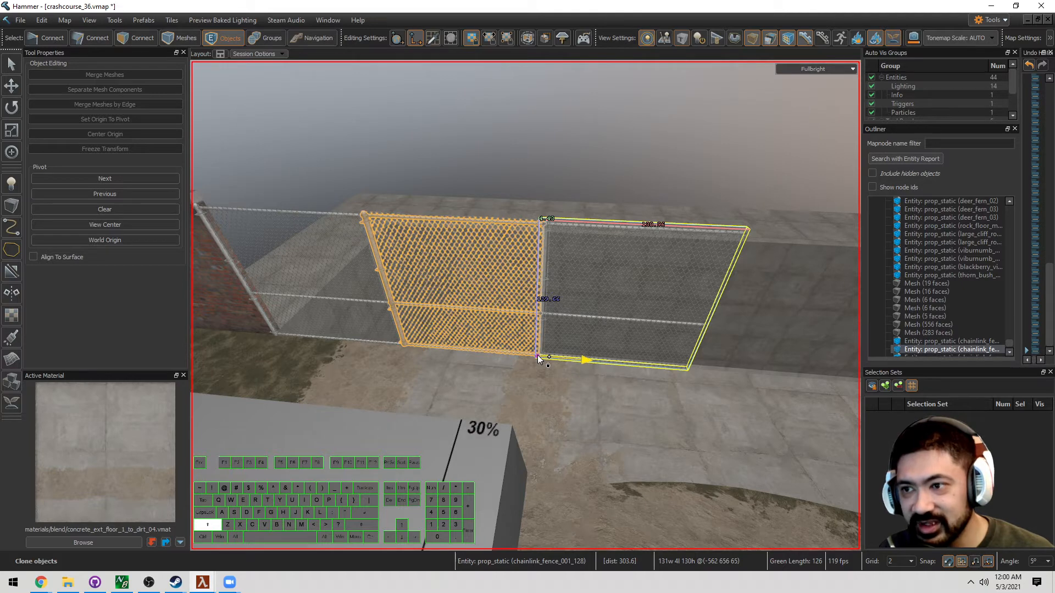
shift+drag(539, 358, 539, 358)
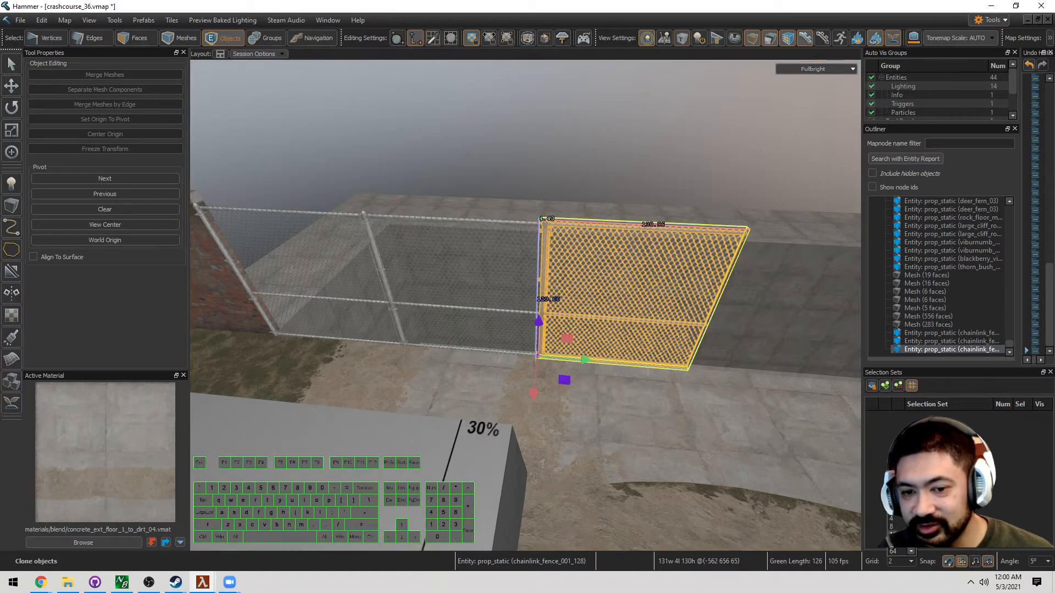
Clone more fence panels further along the wall, repeating the last clone with Shift+G
key(d)
right_drag(626, 389, 525, 306)
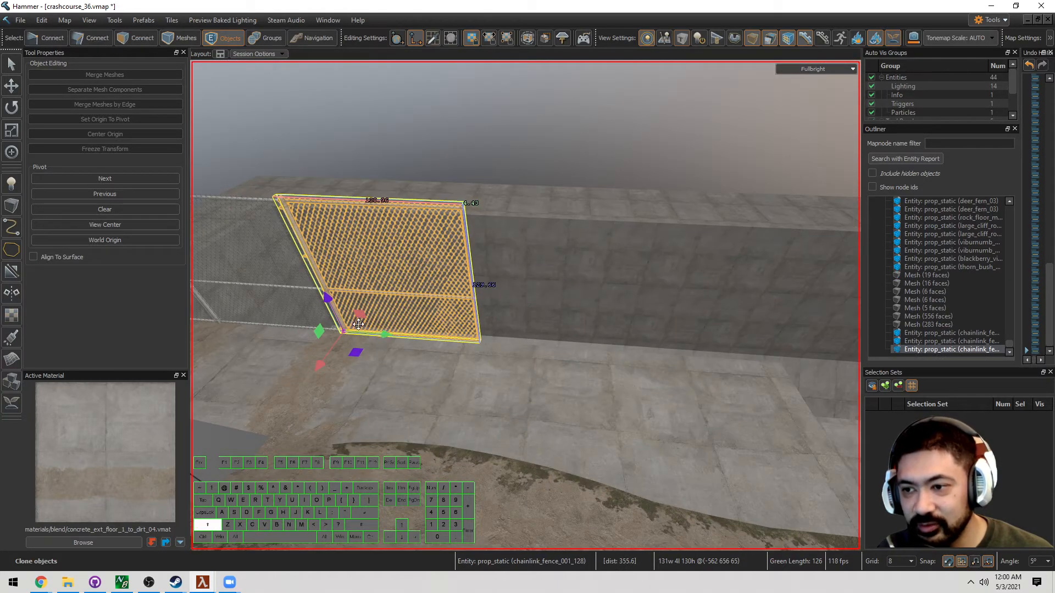
shift+drag(482, 338, 480, 343)
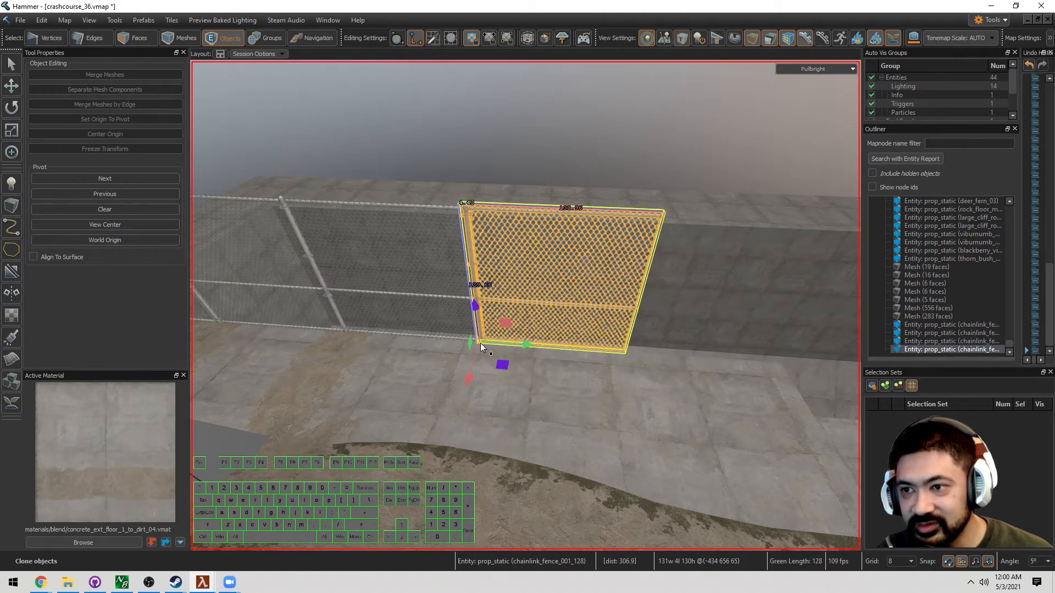
key(d)
key(shift+g)
key(d)
key(w)
right_drag(480, 343, 525, 306)
key(s)
key(w)
key(a)
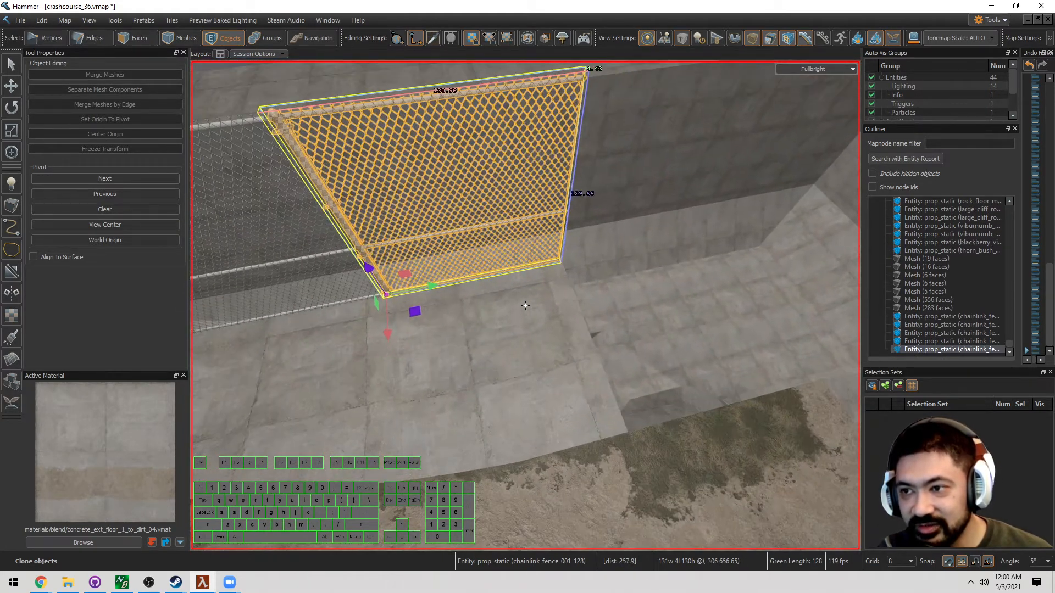
shift+drag(389, 298, 546, 290)
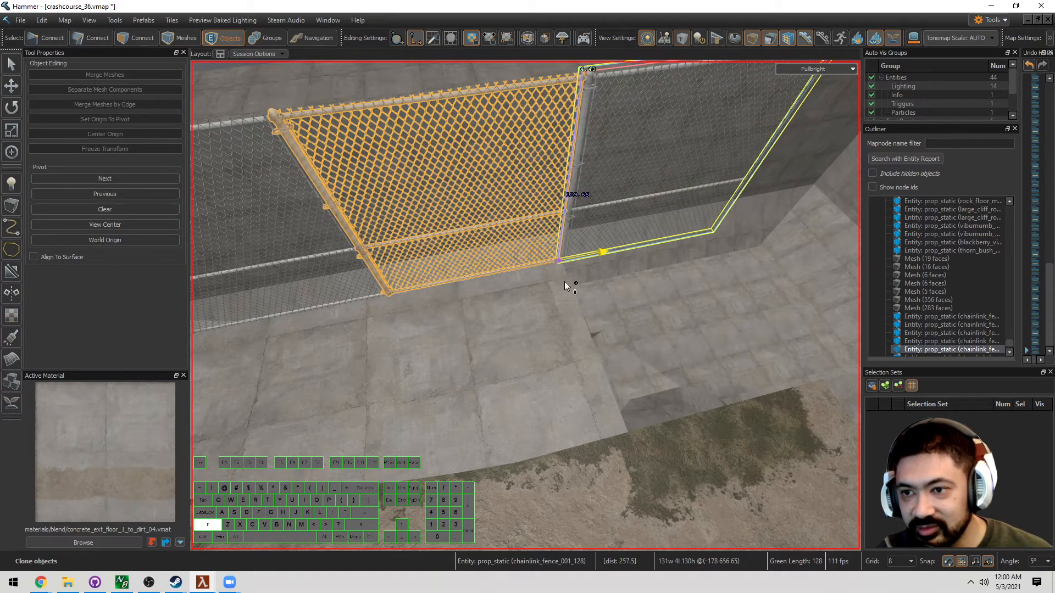
Rotate the corner panels 90 degrees so the fence turns to follow the wall
right_drag(565, 281, 564, 281)
key(e)
mouse_move(588, 282)
mouse_down()
mouse_move(556, 317)
mouse_move(434, 321)
mouse_up()
right_drag(433, 320, 365, 370)
key(t)
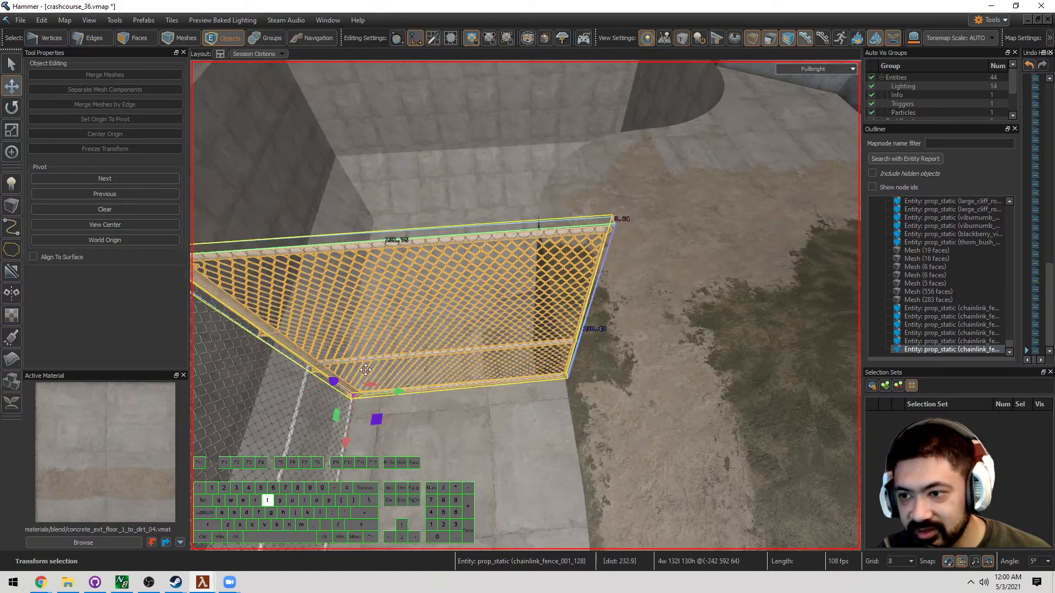
shift+drag(365, 401, 561, 377)
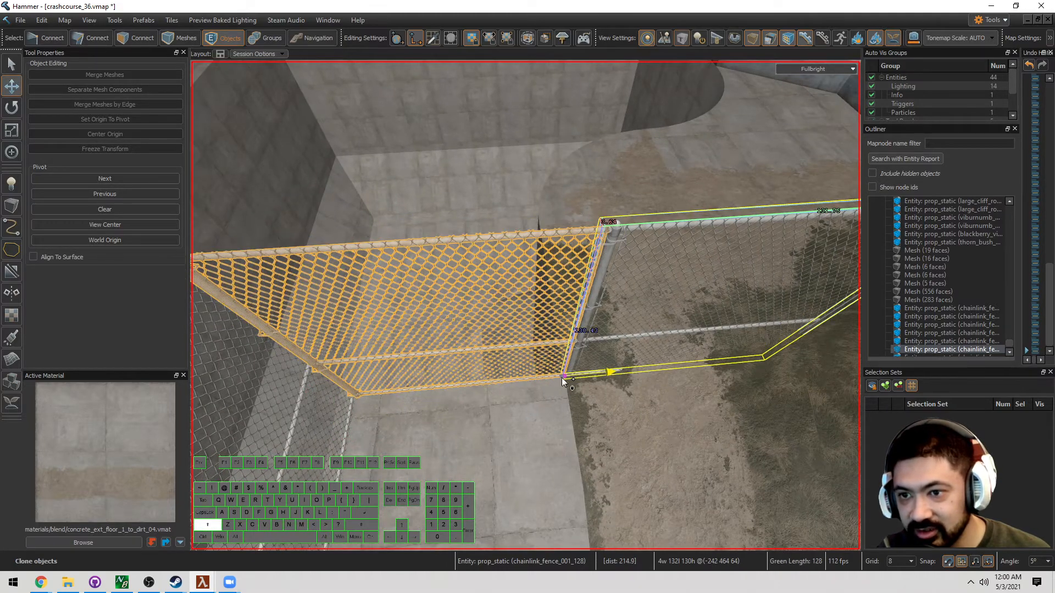
key(d)
mouse_move(561, 377)
right_down()
mouse_move(524, 305)
mouse_move(479, 405)
right_up()
key(e)
mouse_move(426, 373)
mouse_down()
mouse_move(471, 315)
mouse_move(469, 299)
mouse_up()
Clone one last fence panel onto the end of the run and bring up its properties
key(w)
right_drag(470, 298, 525, 305)
key(s)
key(a)
key(d)
key(w)
key(t)
shift+drag(414, 344, 571, 331)
right_drag(571, 331, 525, 305)
key(w)
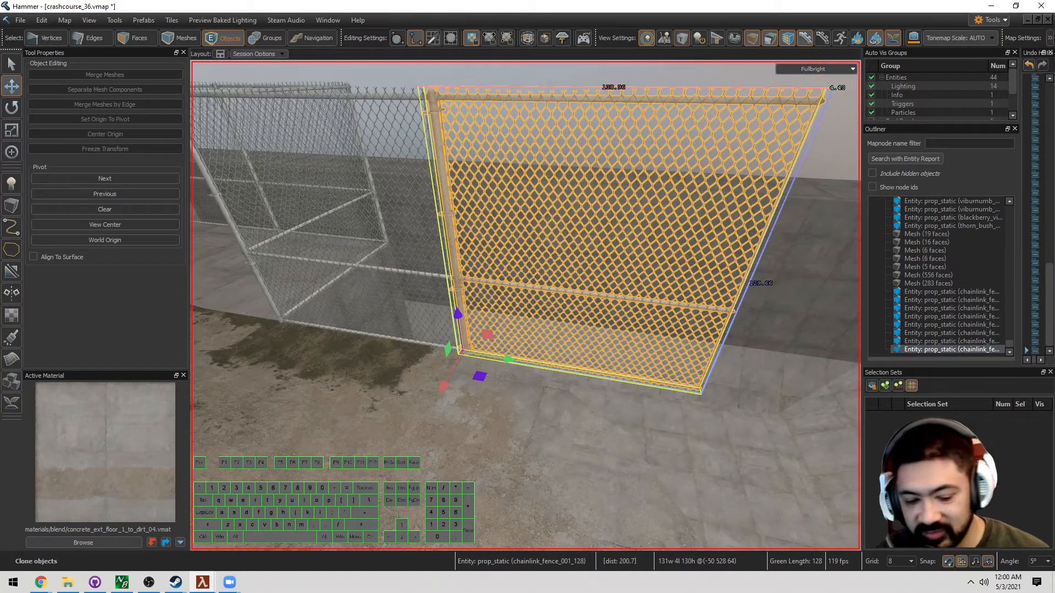
key(alt+Return)
Arrange the asset library and fence properties windows, and fly to the fence at the pit edge
click(976, 275)
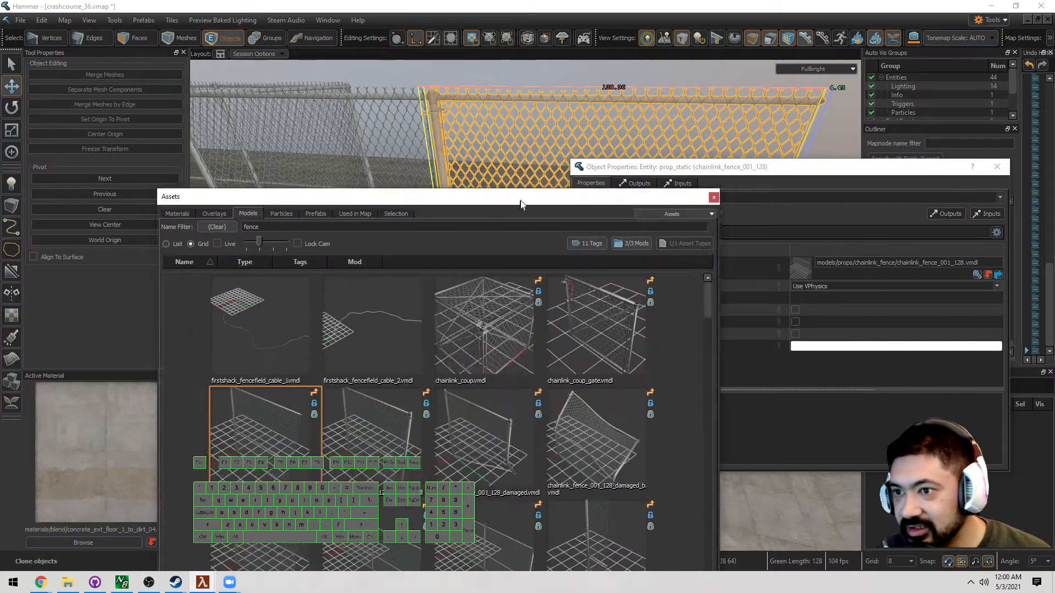
drag(518, 199, 467, 94)
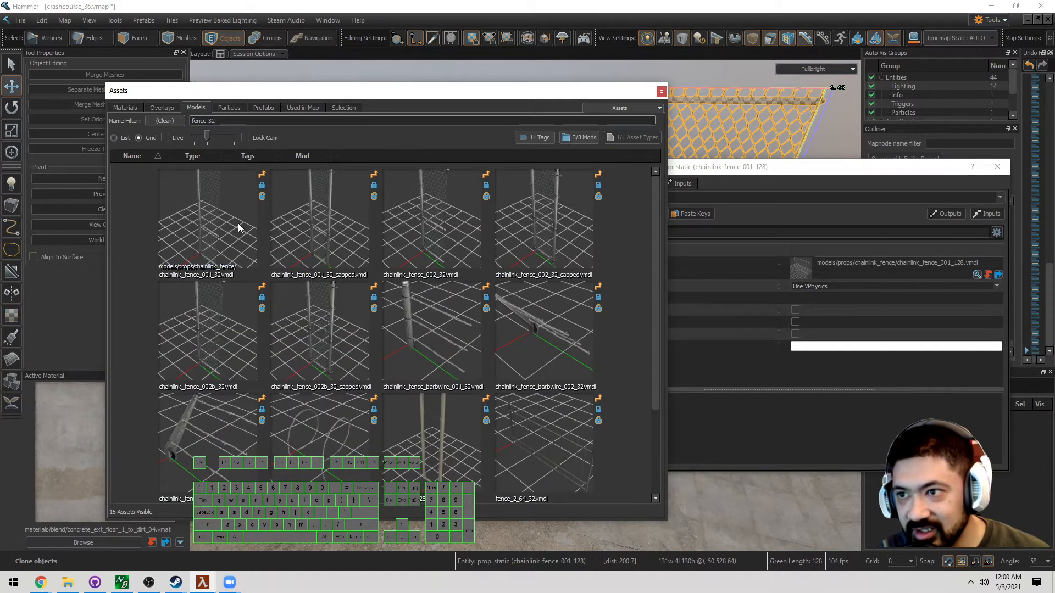
drag(308, 93, 0, 147)
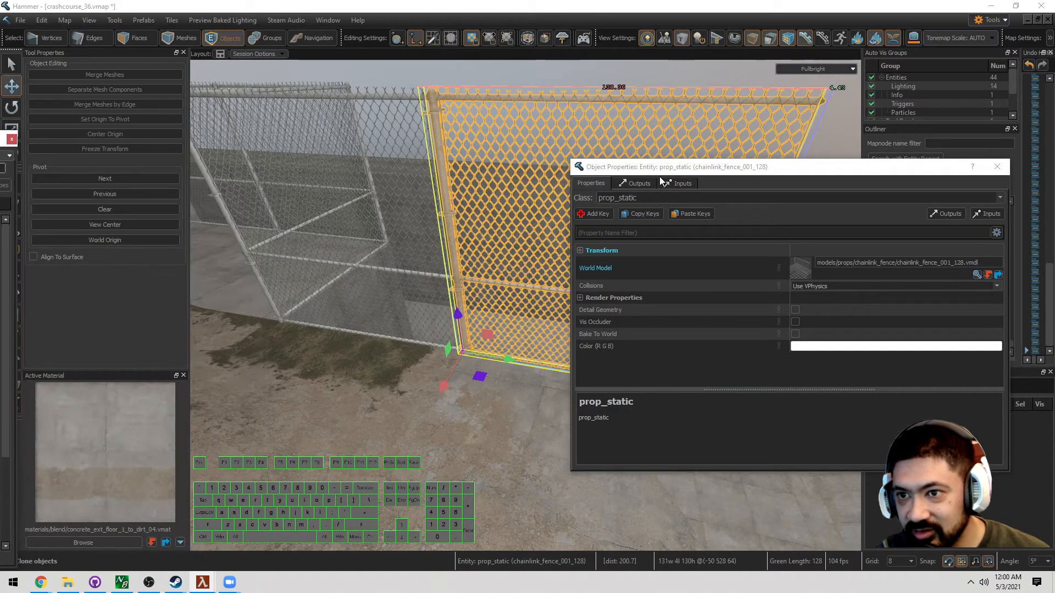
drag(713, 169, 235, 209)
key(w)
right_drag(619, 271, 621, 294)
key(d)
key(w)
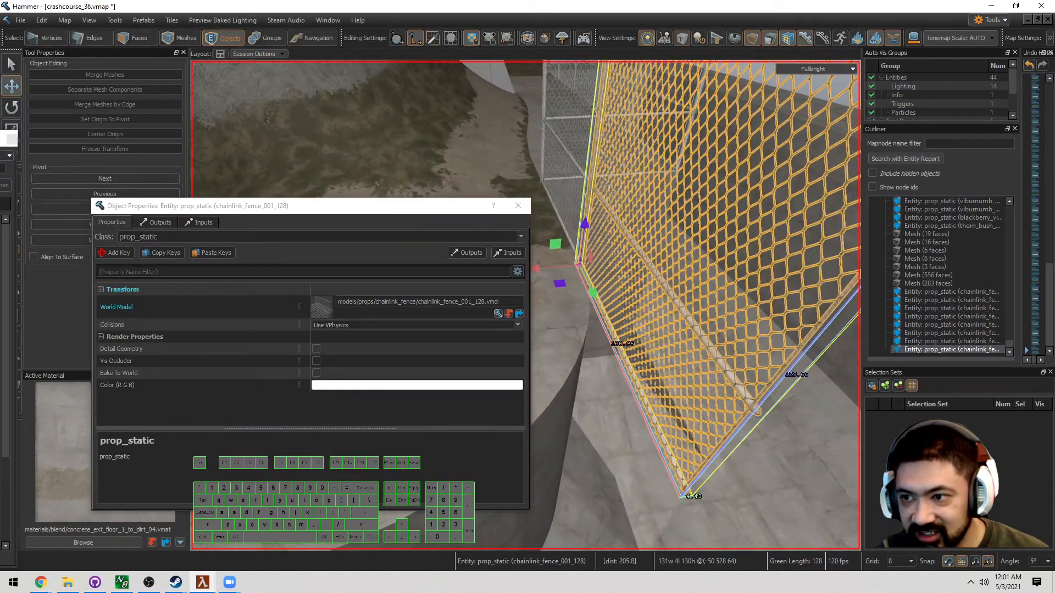
Drop chainlink_fence_002b_32 onto the fence's World Model field, then move the windows aside
drag(0, 139, 693, 119)
drag(462, 348, 314, 306)
drag(664, 119, 0, 154)
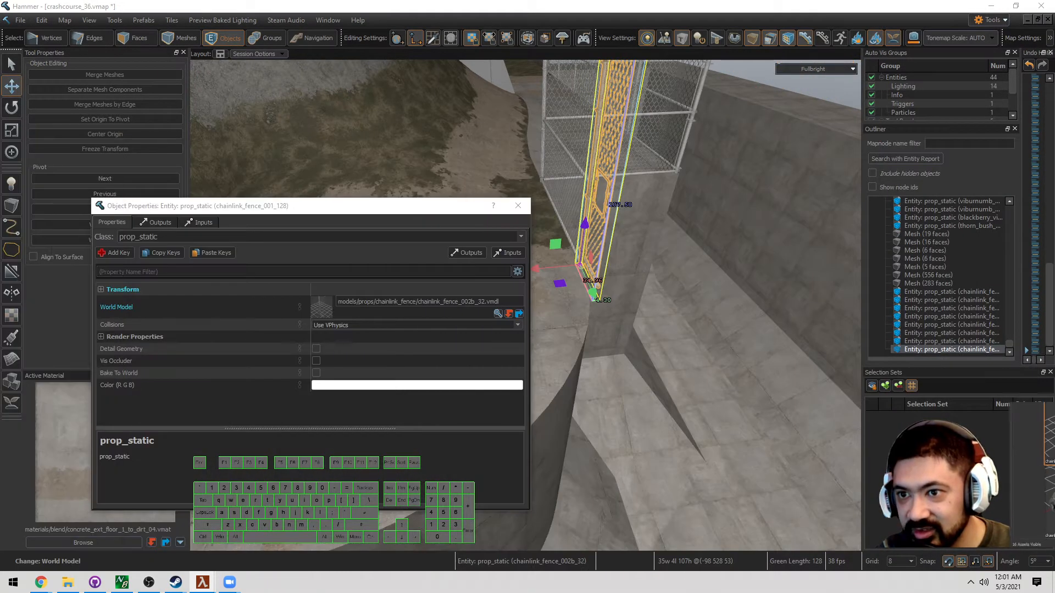
drag(312, 213, 0, 214)
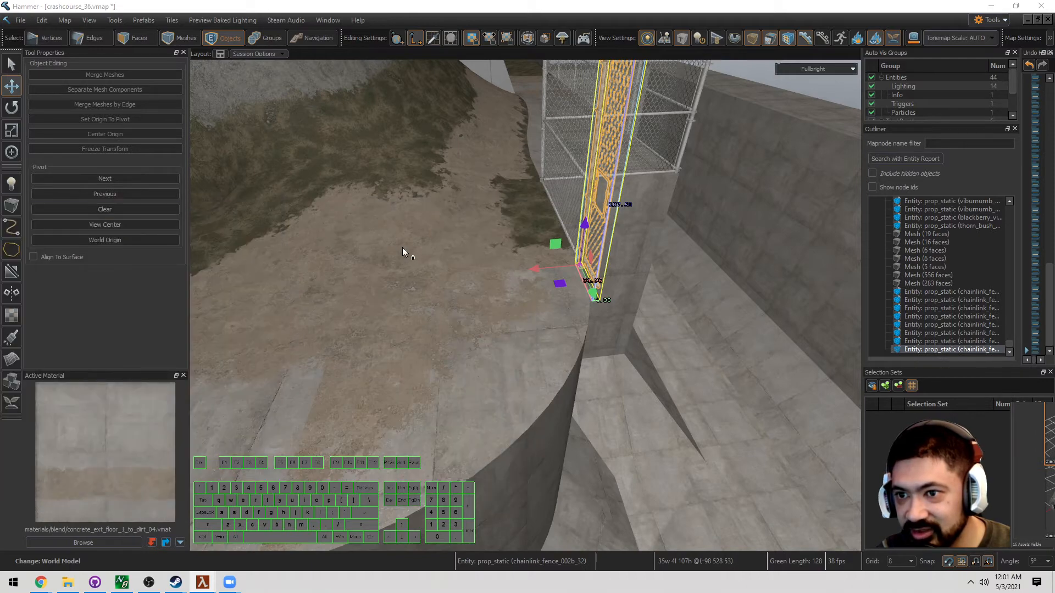
mouse_move(402, 247)
right_down()
mouse_move(525, 304)
mouse_move(404, 246)
right_up()
Rotate the fence panel near its base to -10 degrees around the vertical axis
key(q)
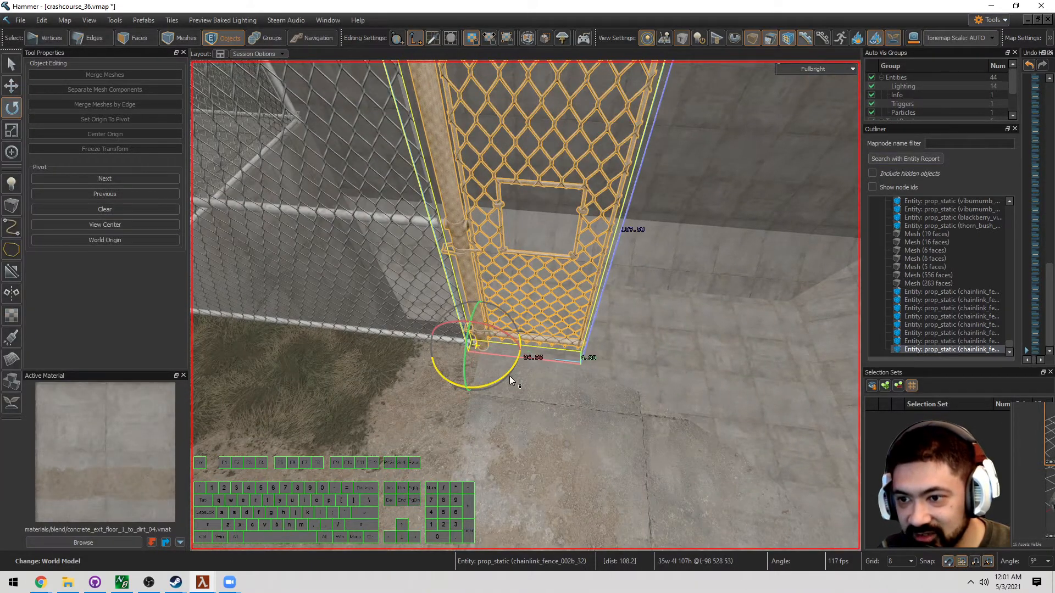
mouse_move(509, 375)
mouse_down()
mouse_move(499, 387)
mouse_move(509, 394)
mouse_up()
right_drag(510, 394, 509, 364)
Clone the fence one panel length along the pit edge
key(t)
shift+drag(505, 337, 557, 352)
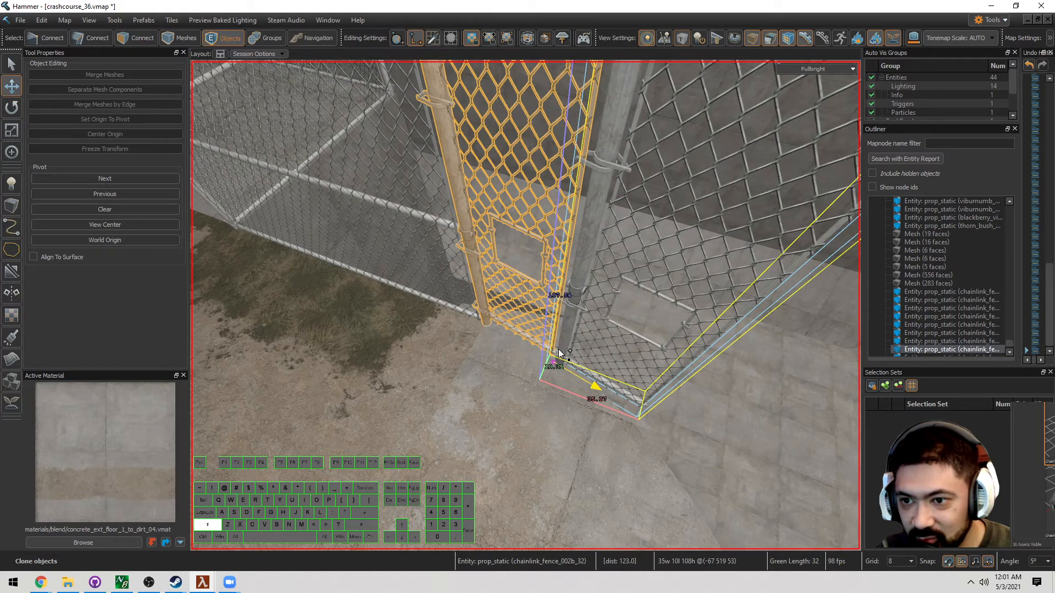
right_drag(558, 352, 525, 306)
key(r)
key(t)
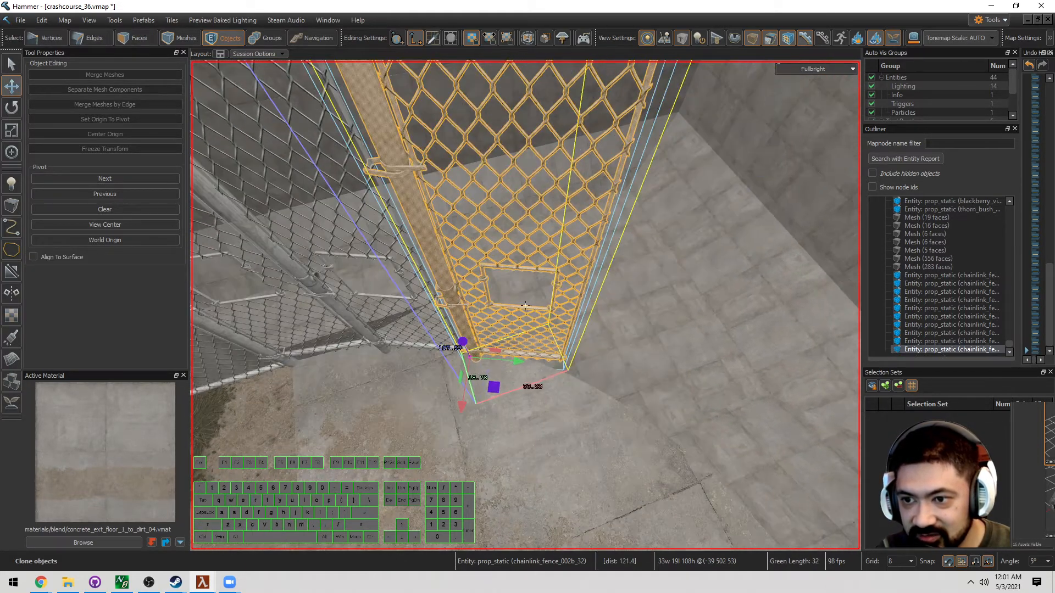
right_drag(512, 383, 497, 377)
key(t)
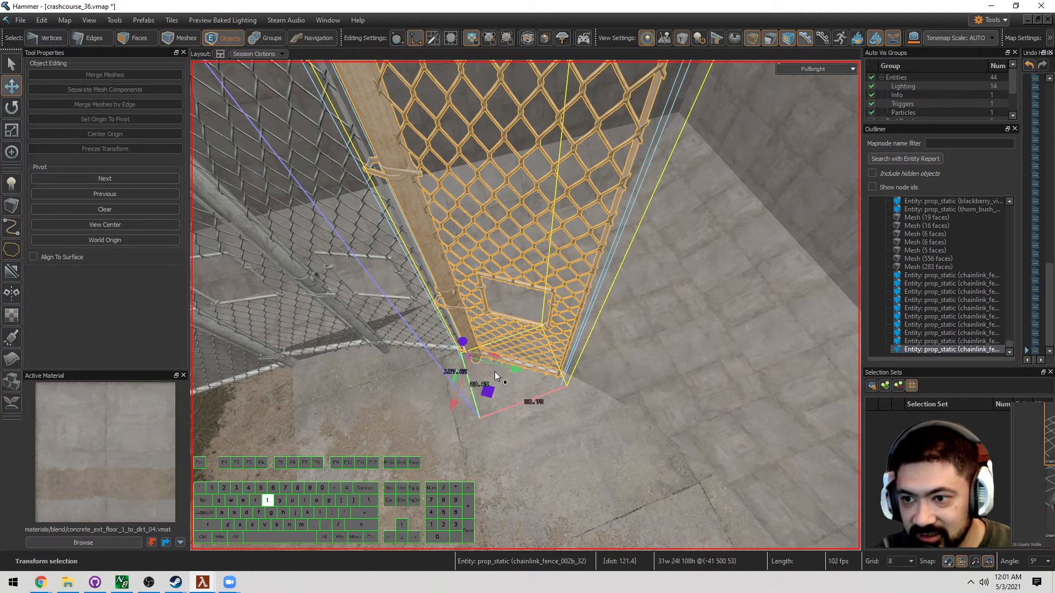
shift+drag(473, 360, 557, 375)
right_drag(557, 374, 559, 373)
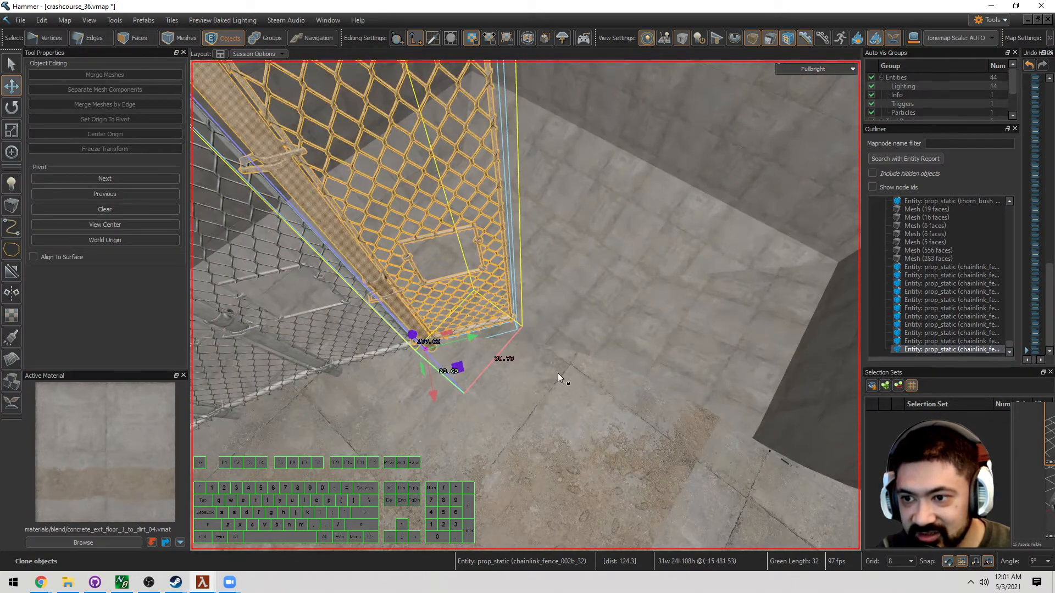
Turn the cloned panel -15°, clone it 32 units further, and turn that copy -15°
mouse_move(464, 358)
mouse_down()
mouse_move(460, 376)
mouse_move(494, 352)
mouse_move(512, 353)
mouse_up()
right_drag(511, 354, 525, 305)
key(s)
key(r)
drag(476, 384, 473, 394)
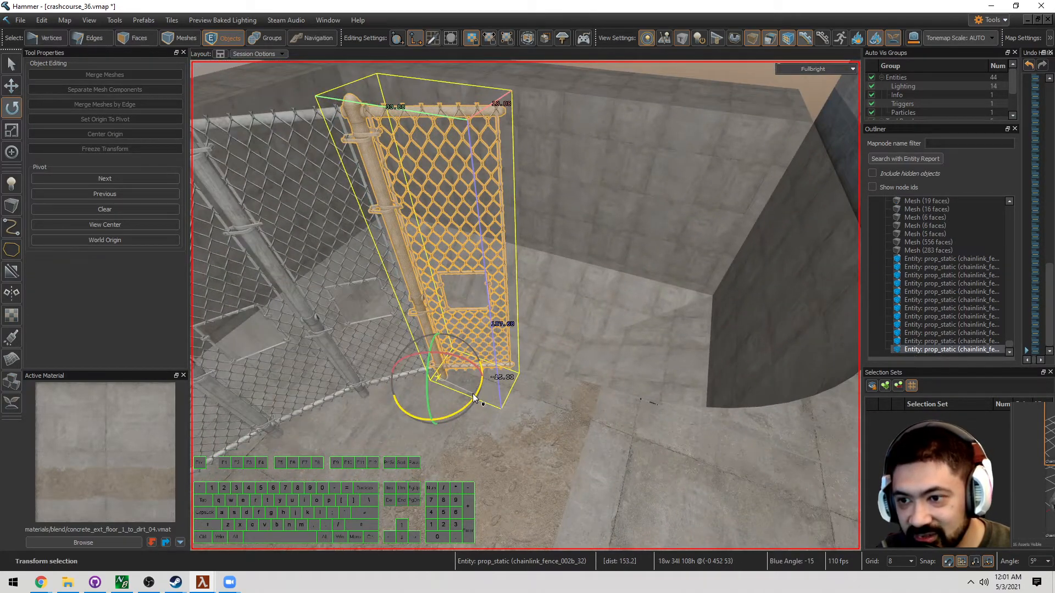
key(d)
mouse_move(472, 393)
right_down()
mouse_move(525, 305)
mouse_move(472, 394)
right_up()
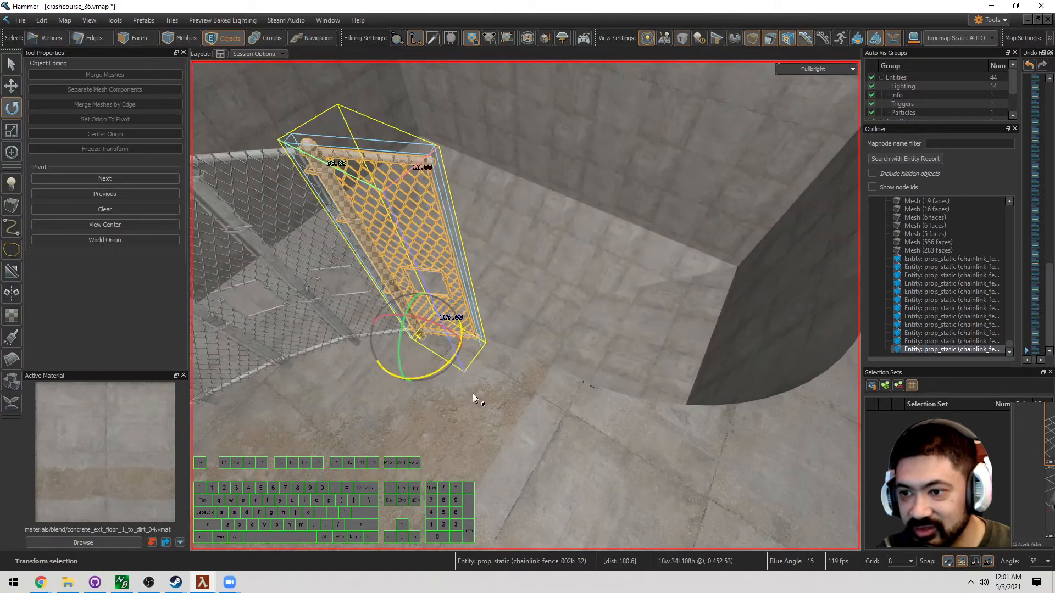
Add the next sections: clone a panel, rotate it -15°, and clone 32 units along the curve
shift+drag(434, 345, 507, 377)
key(r)
key(w)
right_drag(507, 377, 542, 367)
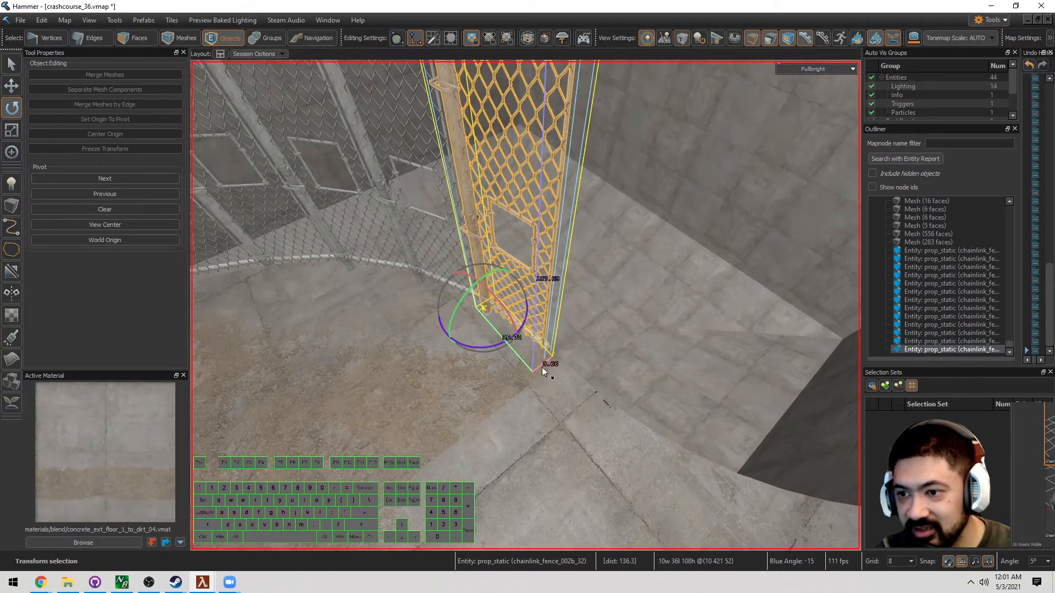
shift+drag(508, 325, 546, 352)
key(d)
mouse_move(546, 351)
right_down()
mouse_move(526, 305)
mouse_move(541, 357)
right_up()
Step back to view the row and select all seven curved fence panels
key(s)
key(a)
key(w)
key(s)
key(d)
shift+click(606, 297)
shift+click(552, 287)
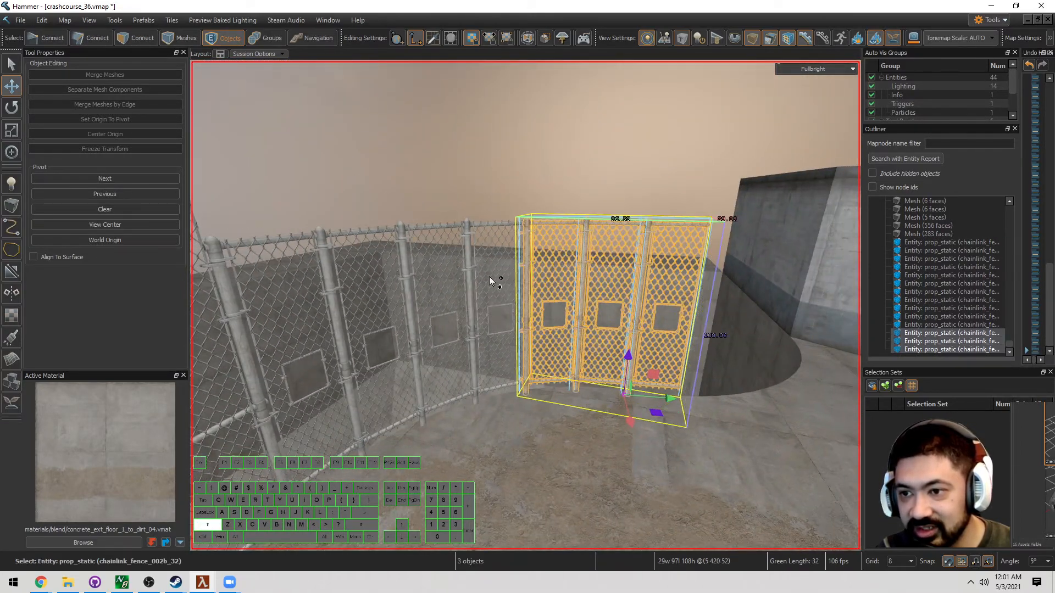
shift+click(490, 278)
shift+click(442, 289)
shift+click(354, 305)
shift+click(283, 309)
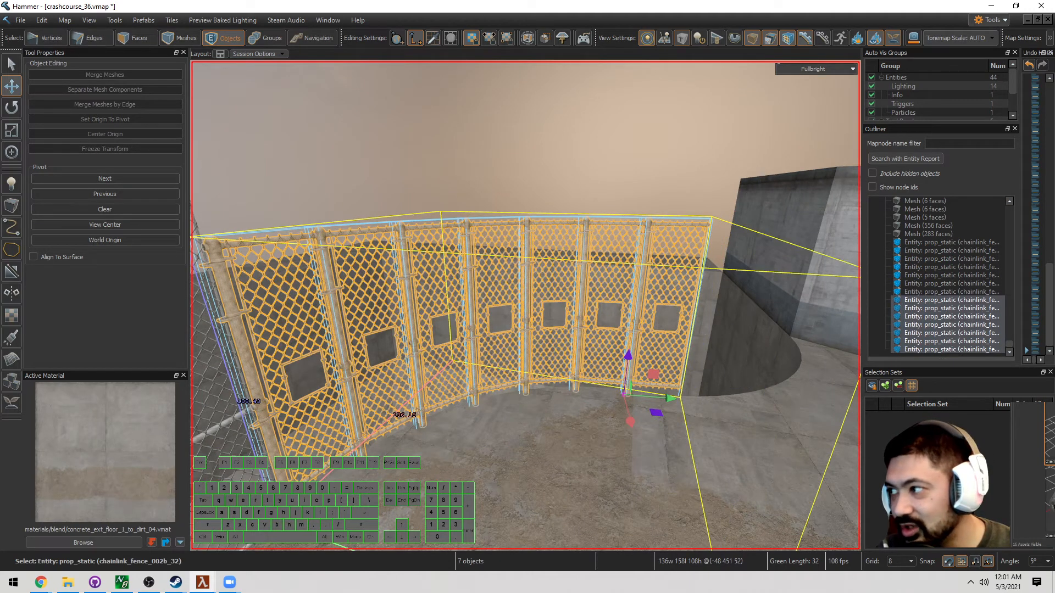
drag(1054, 265, 791, 94)
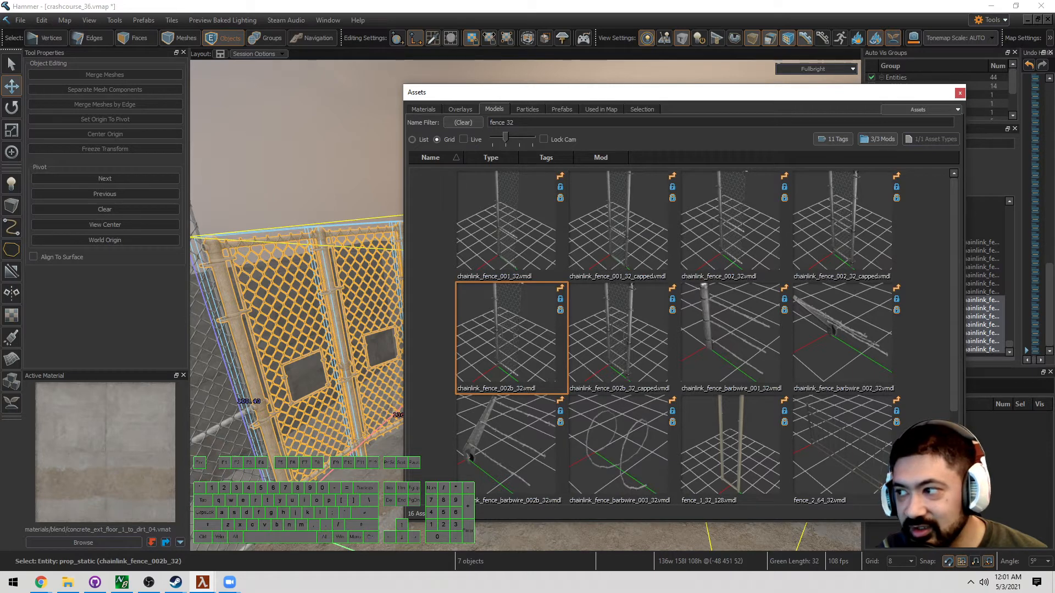
Set all seven selected panels' World Model to chainlink_fence_001_32
drag(0, 206, 374, 215)
drag(512, 211, 476, 221)
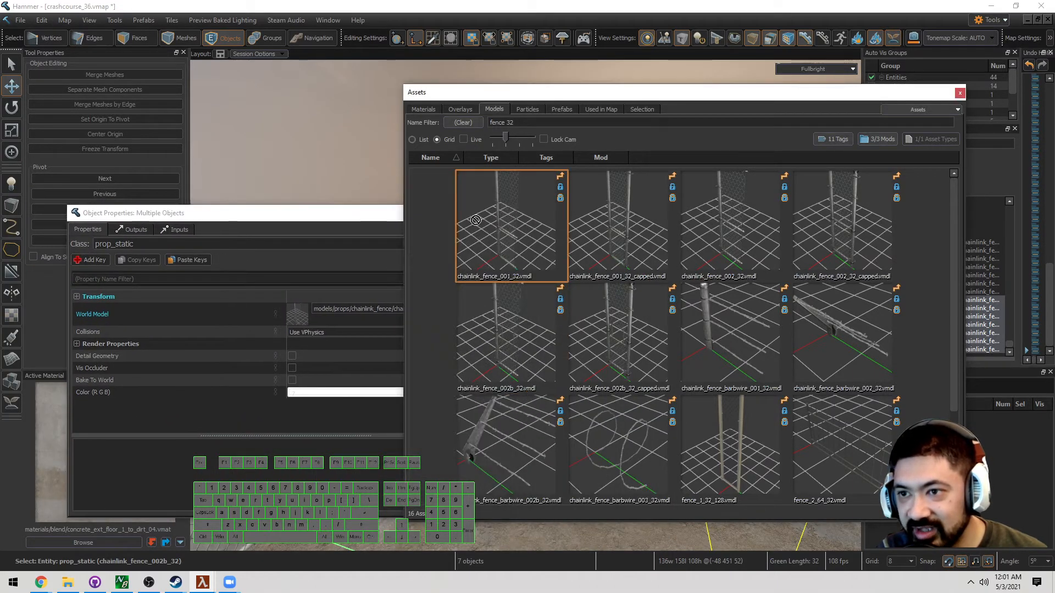
drag(311, 317, 305, 317)
drag(325, 213, 0, 211)
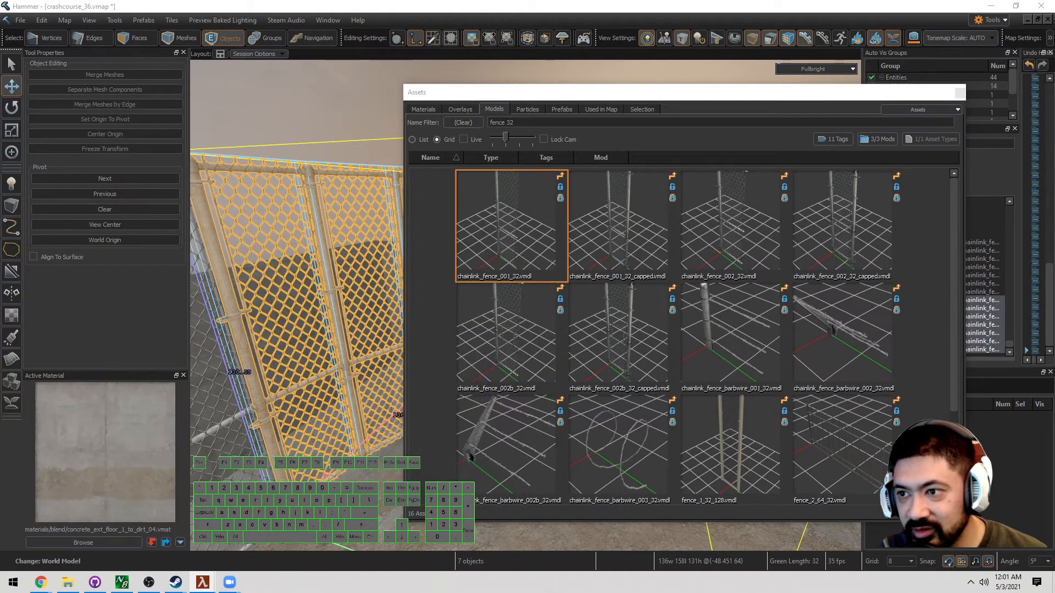
drag(625, 92, 0, 94)
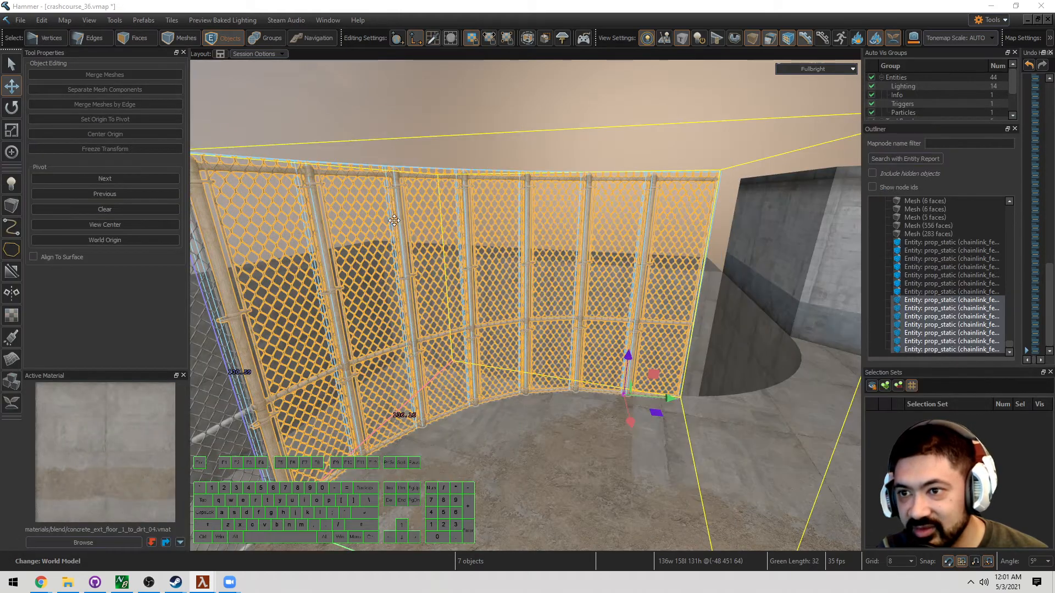
Give the end fence panel the chainlink_fence_001_32_capped model
click(702, 215)
key(z)
key(d)
key(a)
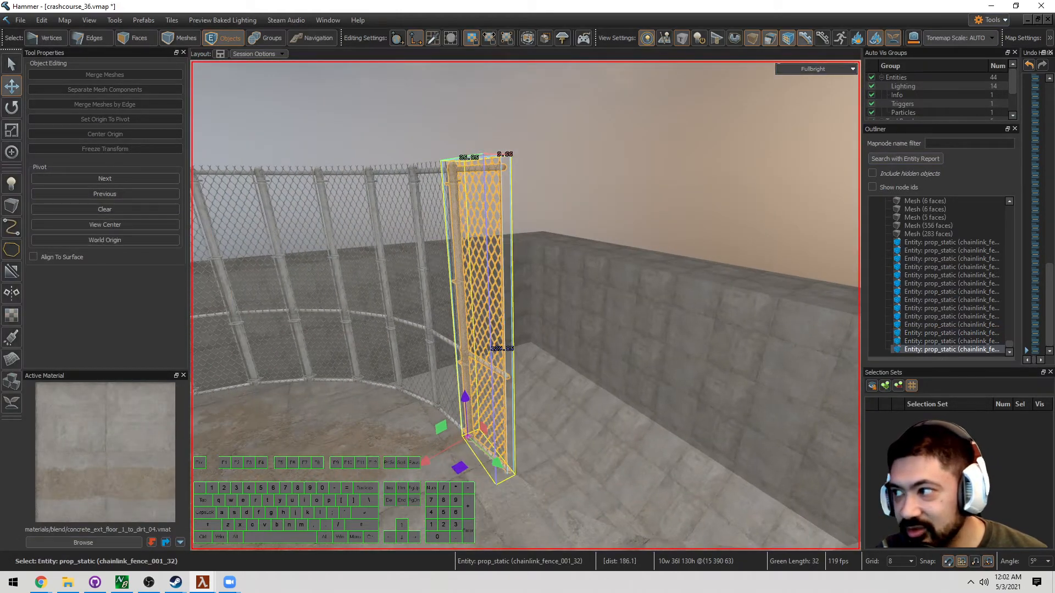
drag(0, 55, 858, 129)
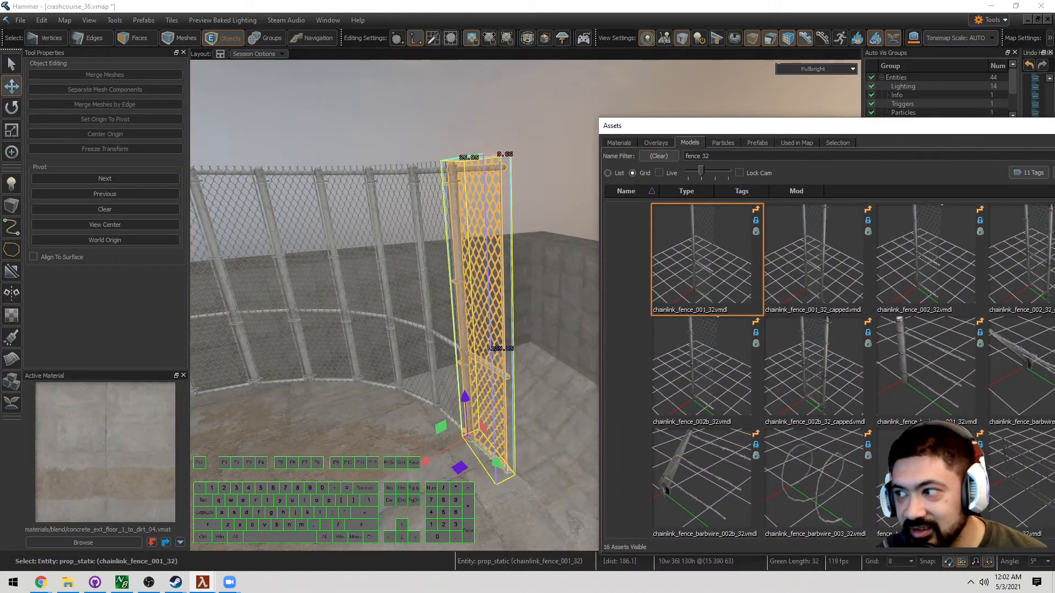
key(alt+Return)
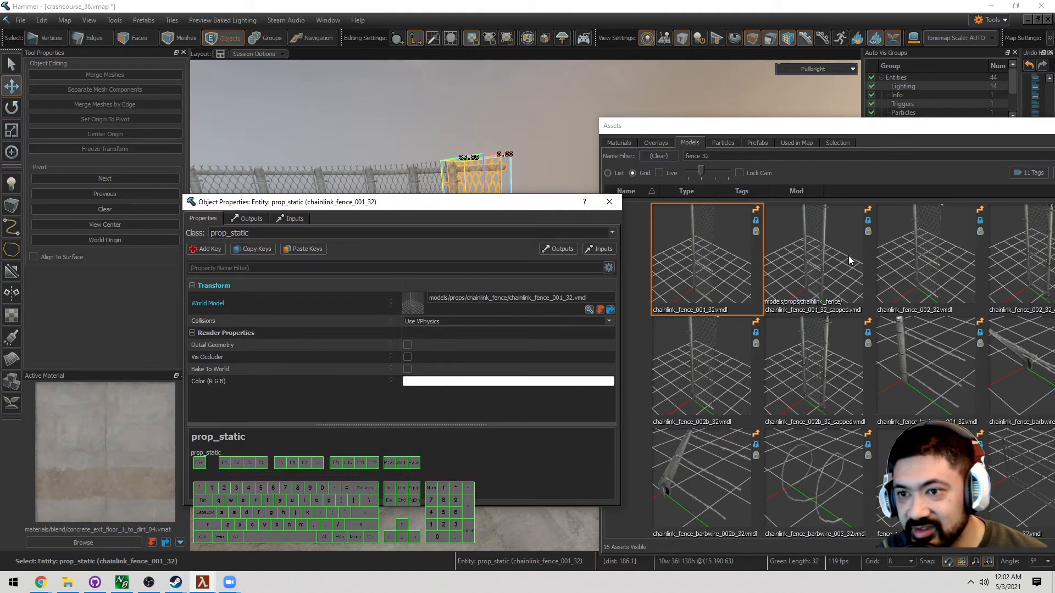
drag(849, 261, 408, 303)
click(609, 201)
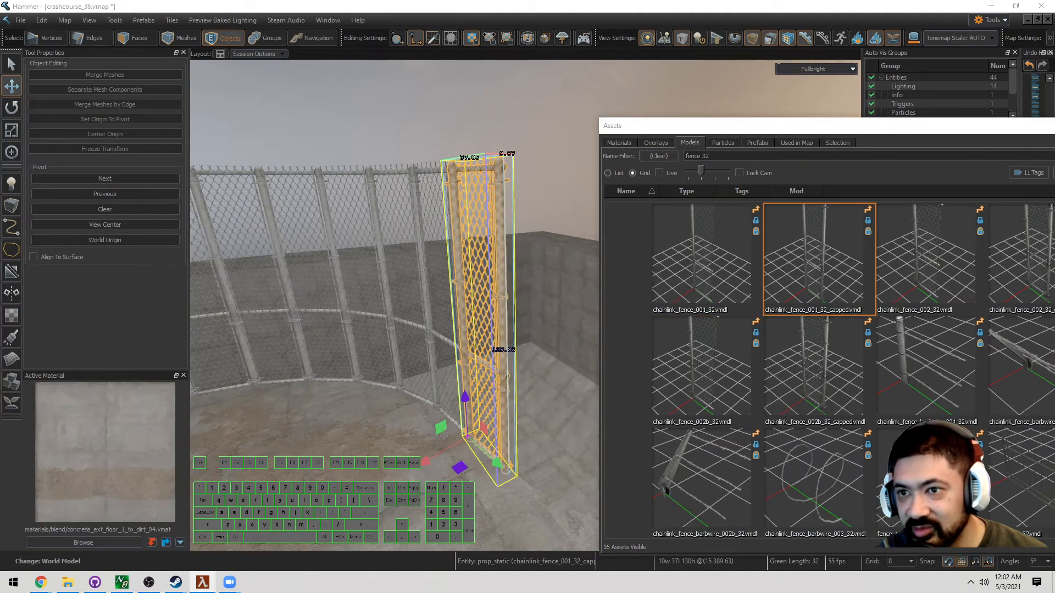
drag(726, 133, 1054, 133)
key(z)
key(Escape)
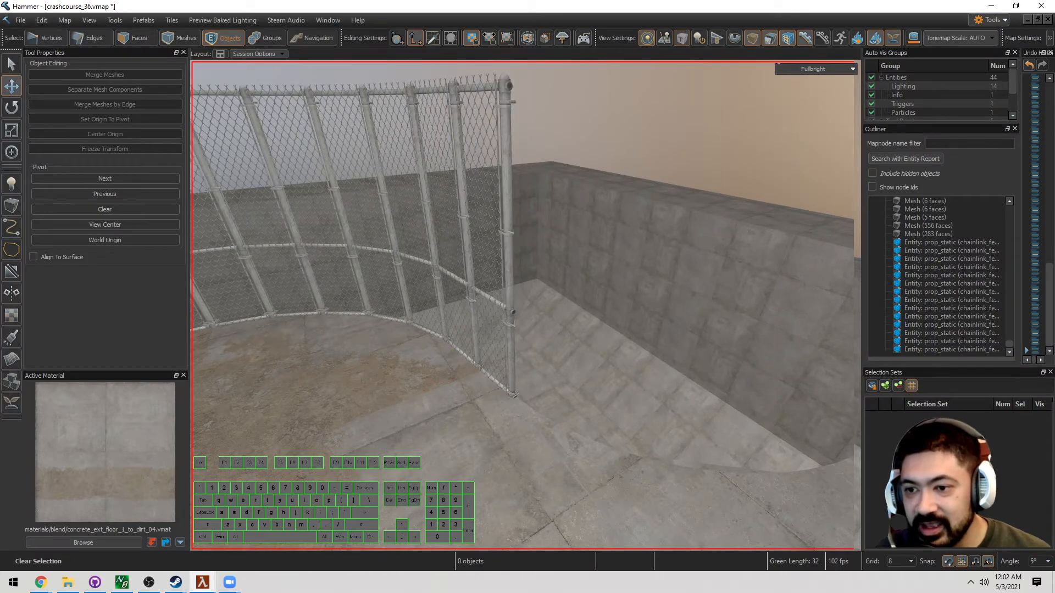
key(w)
key(w)
key(a)
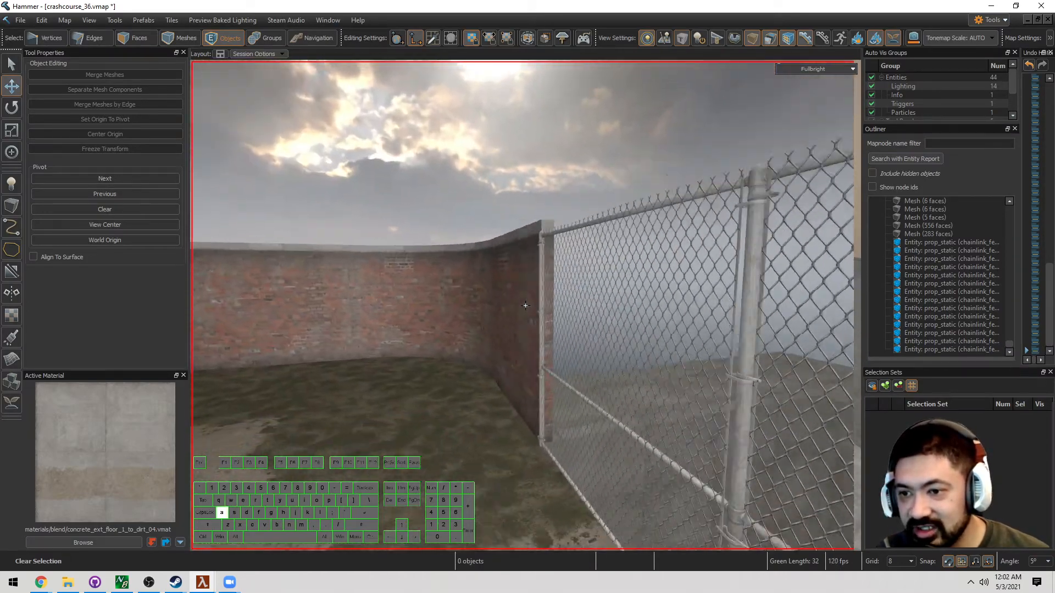
key(w)
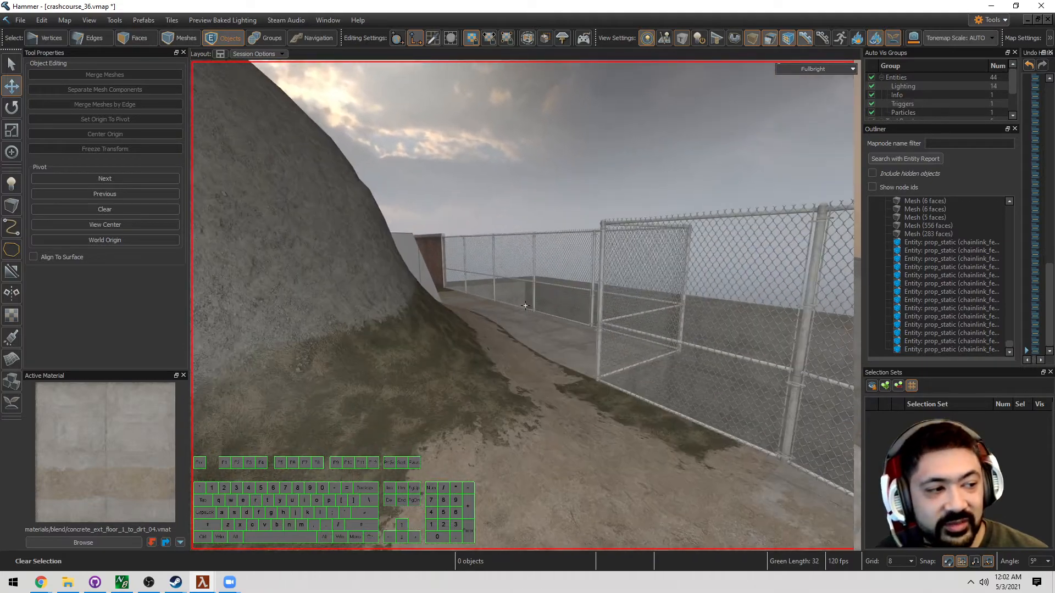
key(d)
key(s)
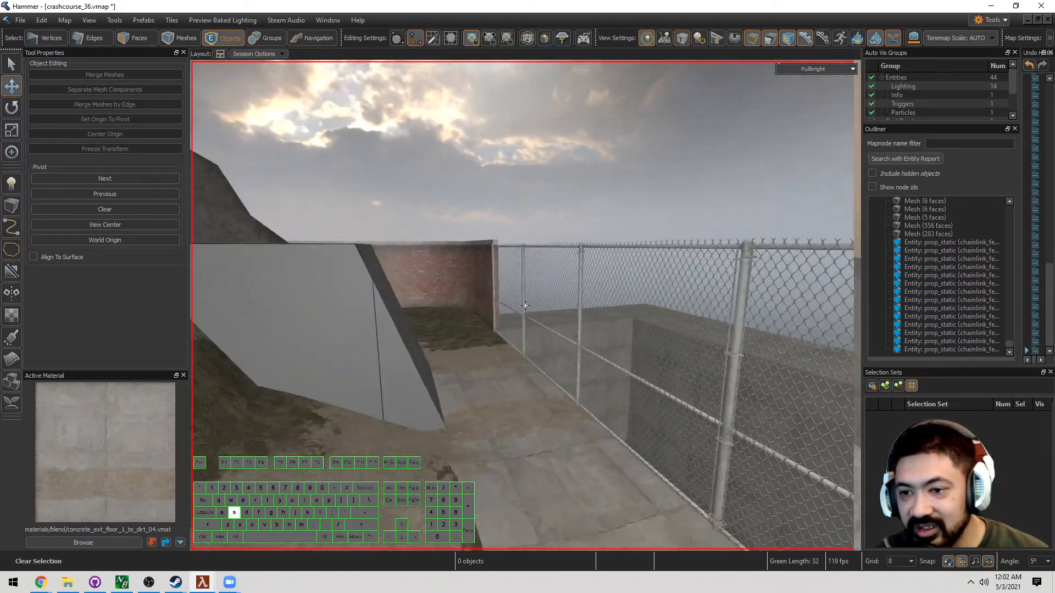
key(d)
key(a)
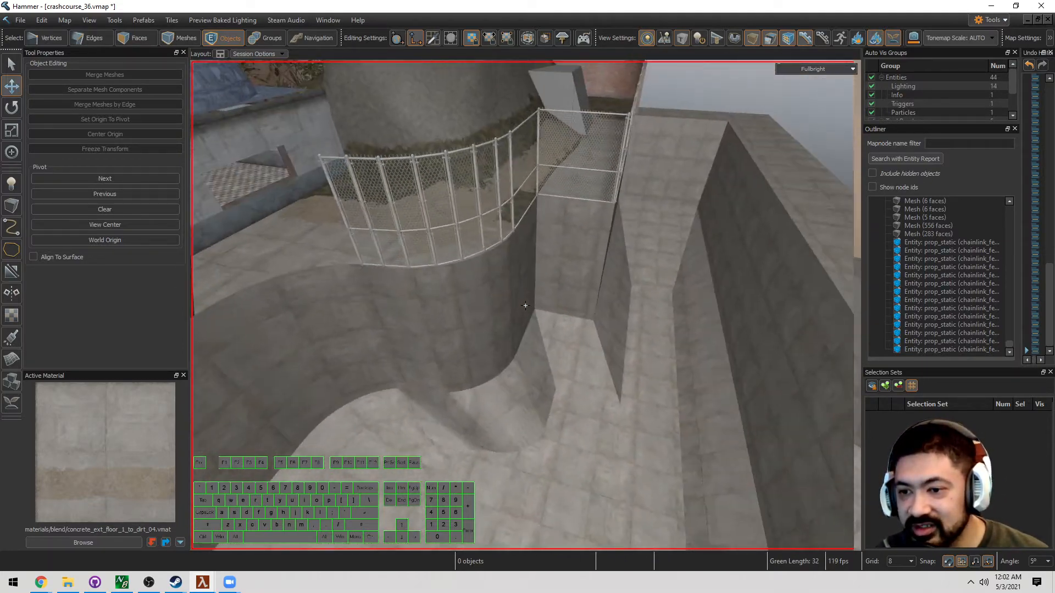
scroll(525, 289, down, 3)
right_drag(582, 283, 525, 305)
key(3)
key(s)
key(w)
key(a)
key(5)
key(w)
key(d)
right_drag(651, 232, 525, 306)
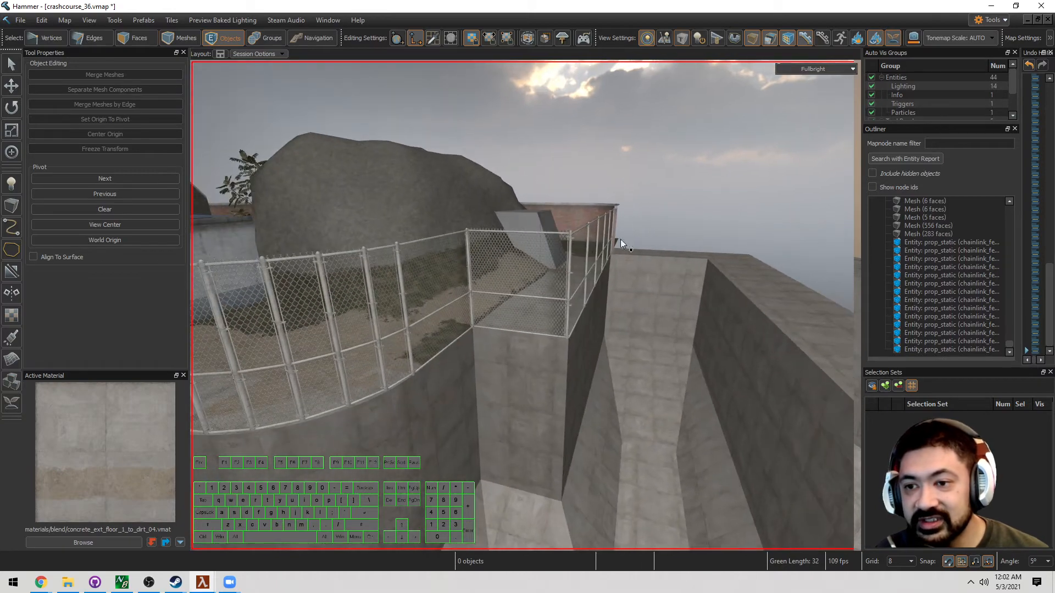
key(s)
key(d)
right_drag(621, 239, 498, 324)
key(w)
key(a)
key(w)
key(s)
key(w)
key(d)
scroll(487, 325, down, 5)
scroll(486, 324, up, 3)
key(s)
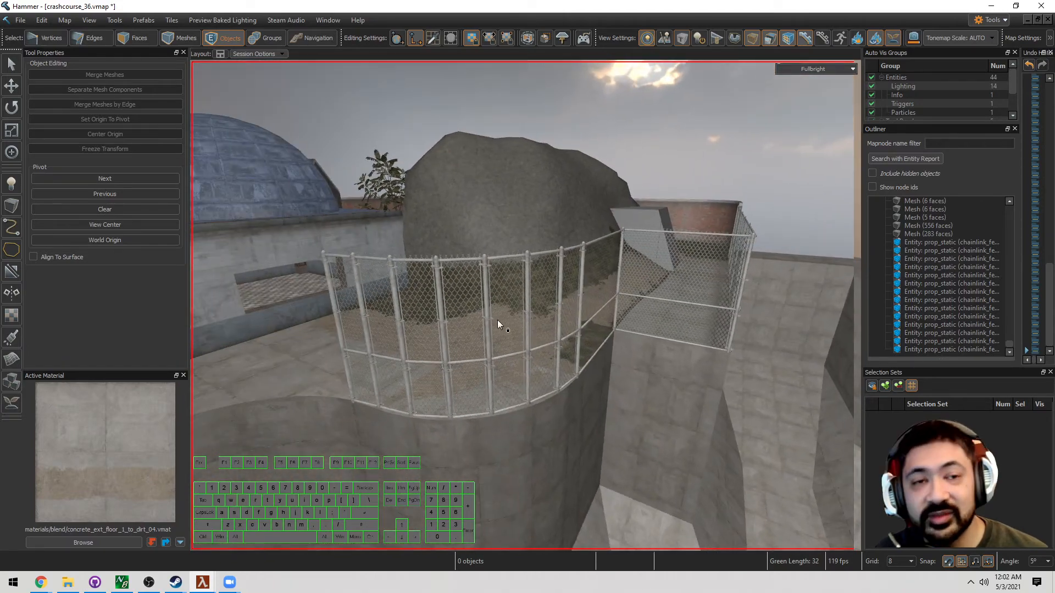